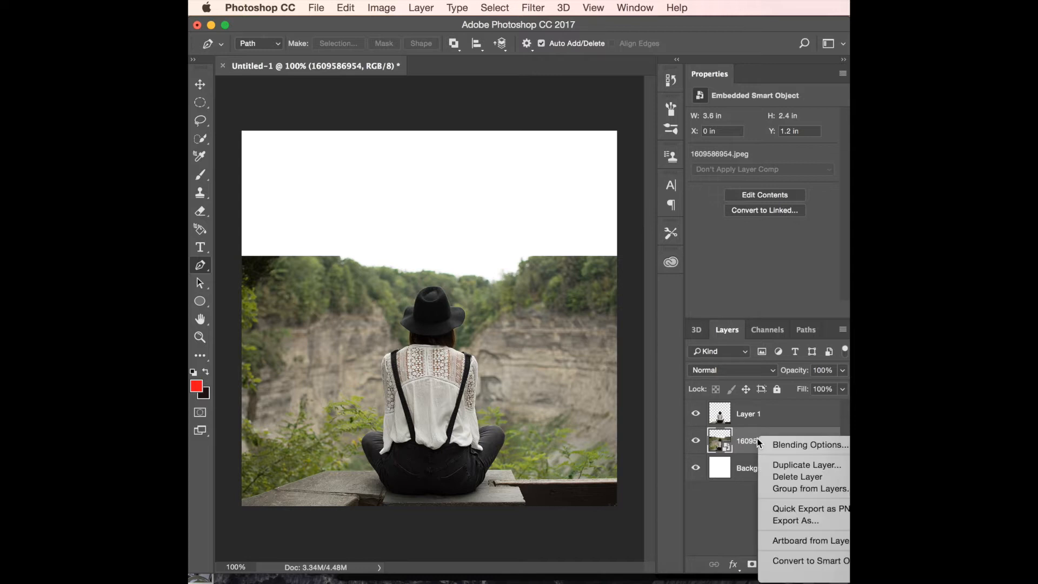
pyautogui.click(781, 478)
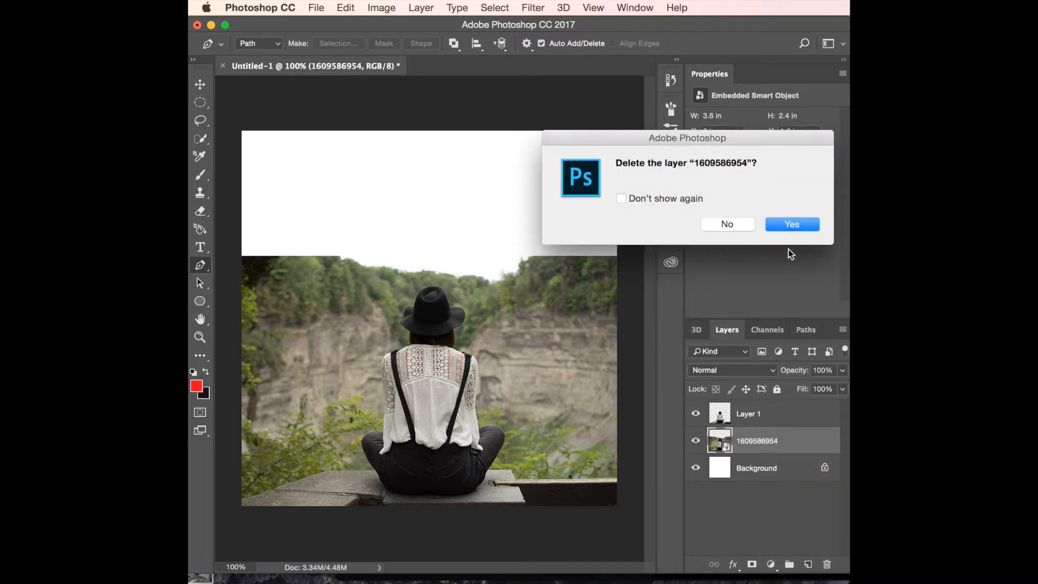
pyautogui.click(793, 229)
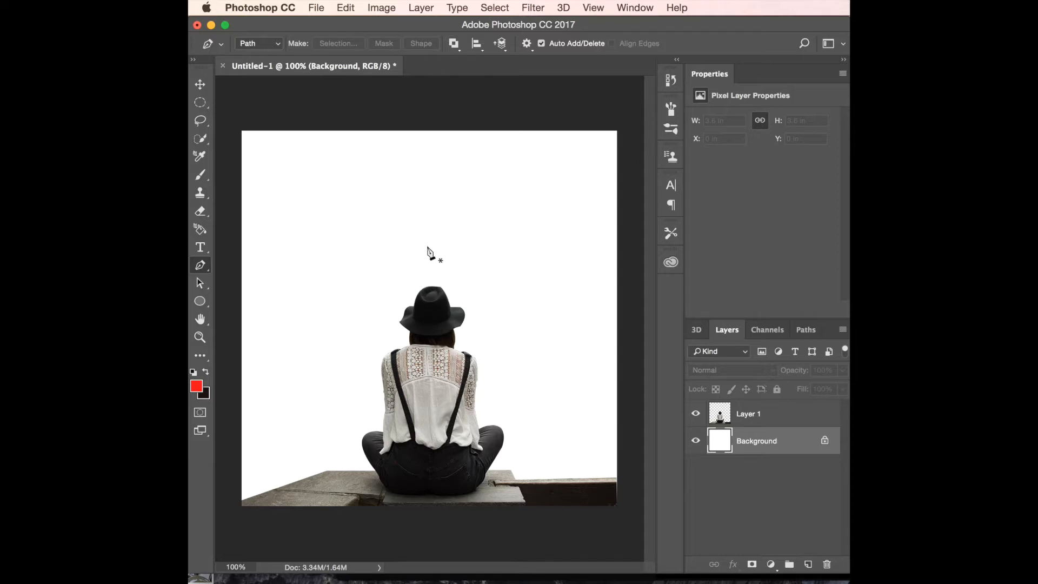
# Step: Show the Timeline and create a video timeline for the document instead of a frame animation
pyautogui.click(630, 5)
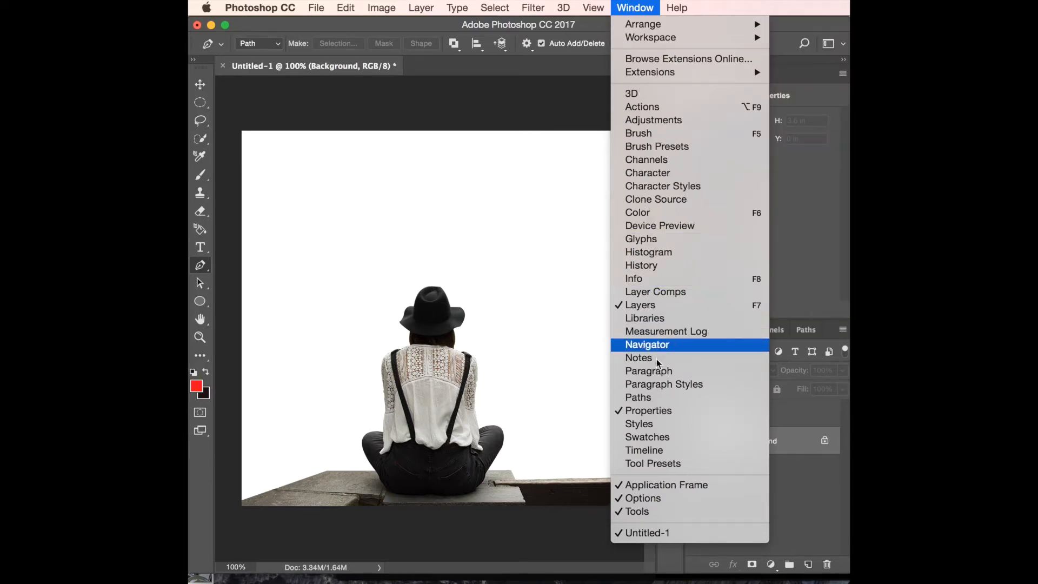
pyautogui.click(659, 452)
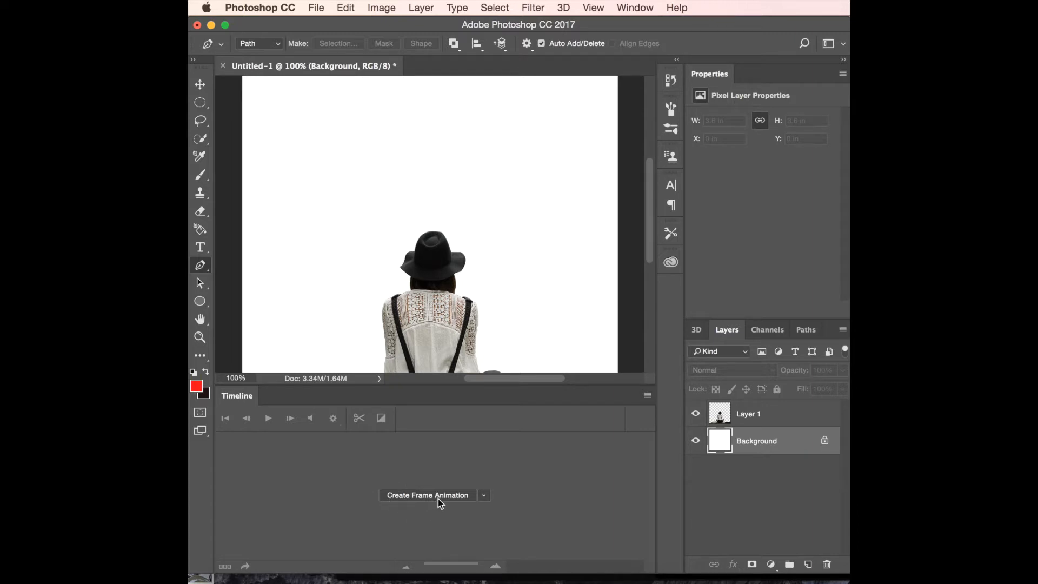
pyautogui.click(484, 496)
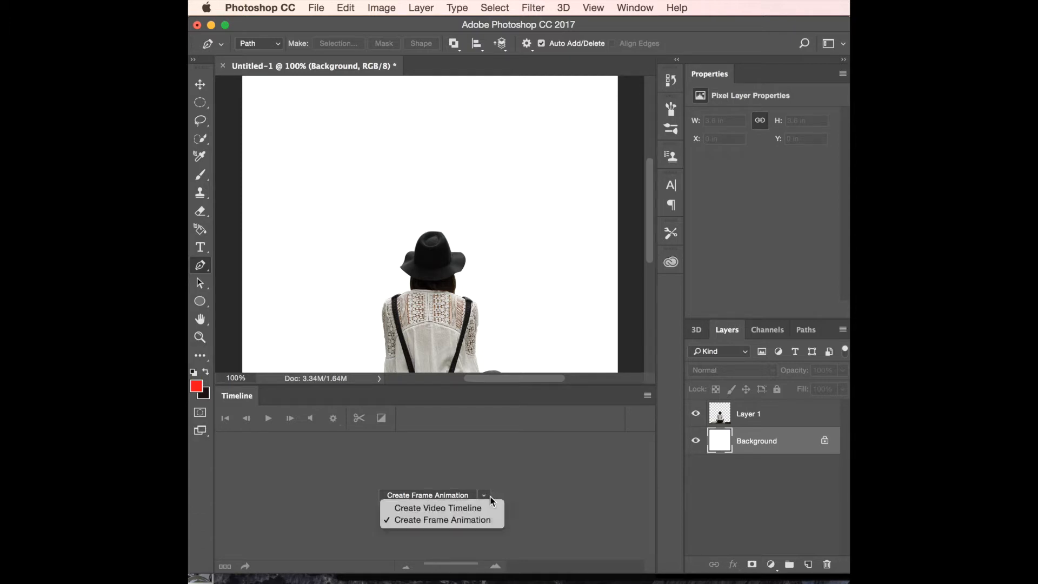
pyautogui.click(463, 511)
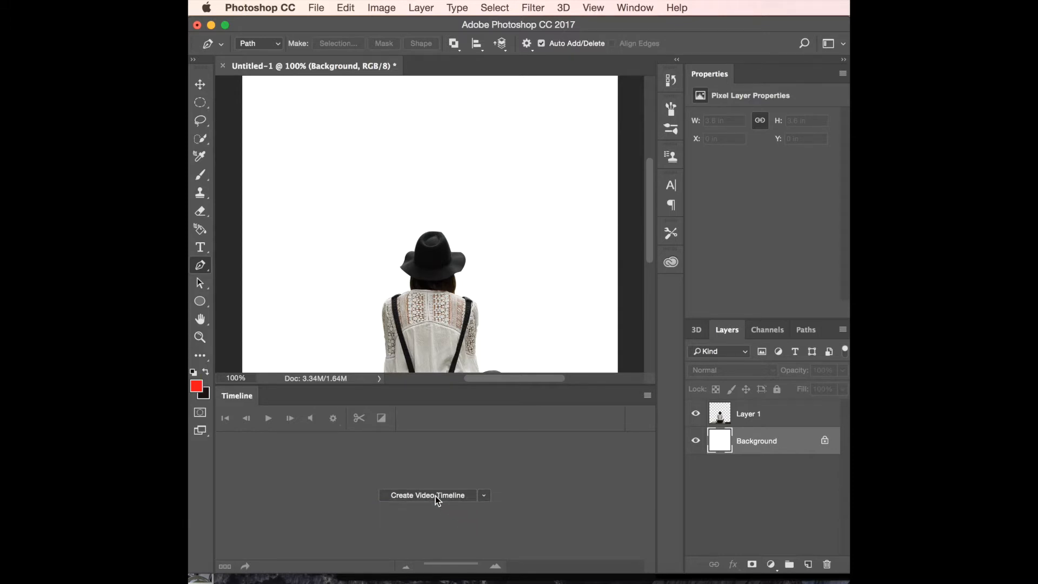
pyautogui.click(434, 495)
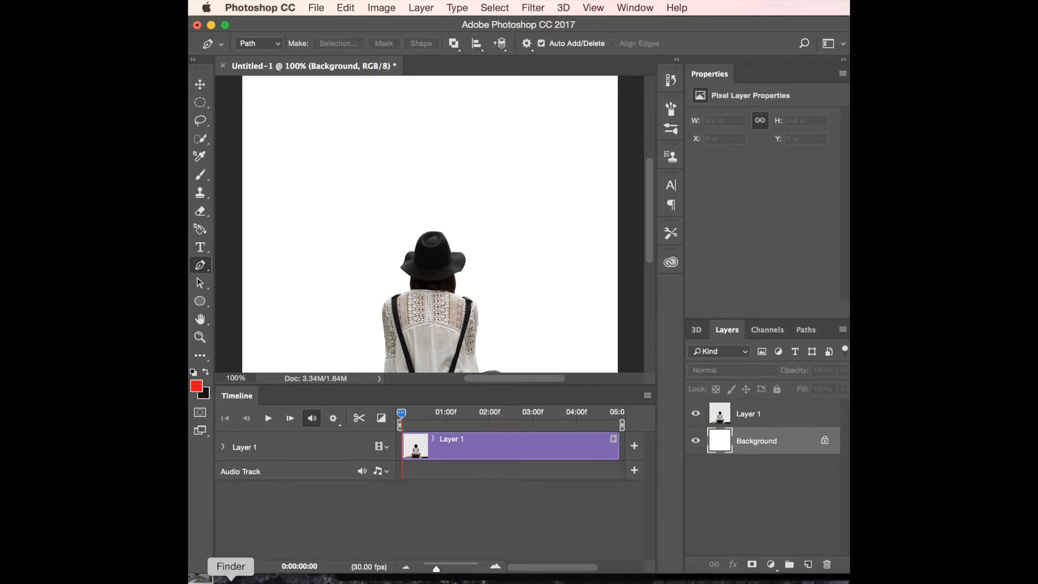
# Step: Place the five 2018 JPG photos from the Tutorial Jpegs folder between Background and Layer 1, accepting each at its default size
pyautogui.click(230, 580)
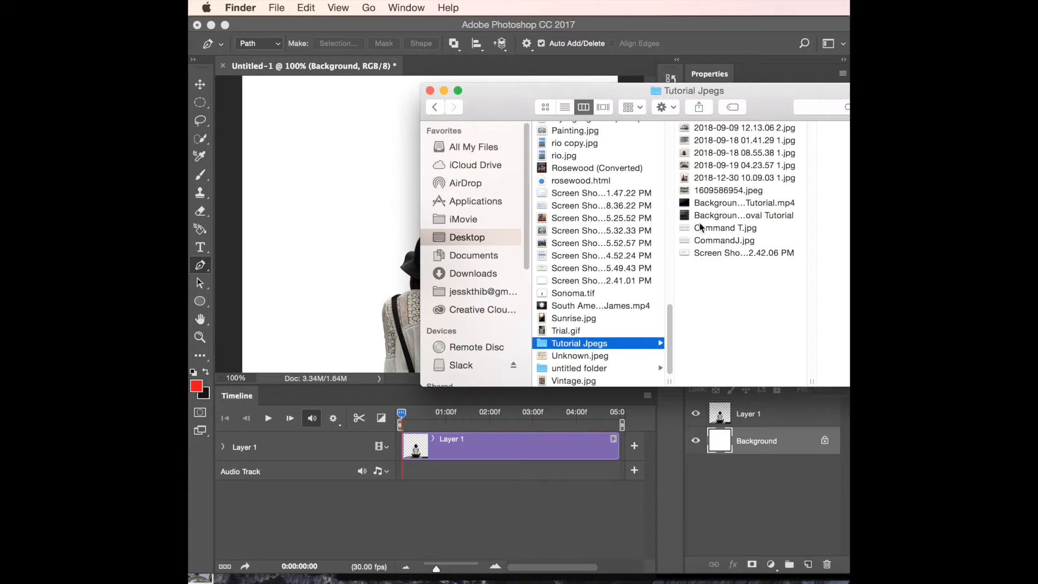
pyautogui.click(713, 178)
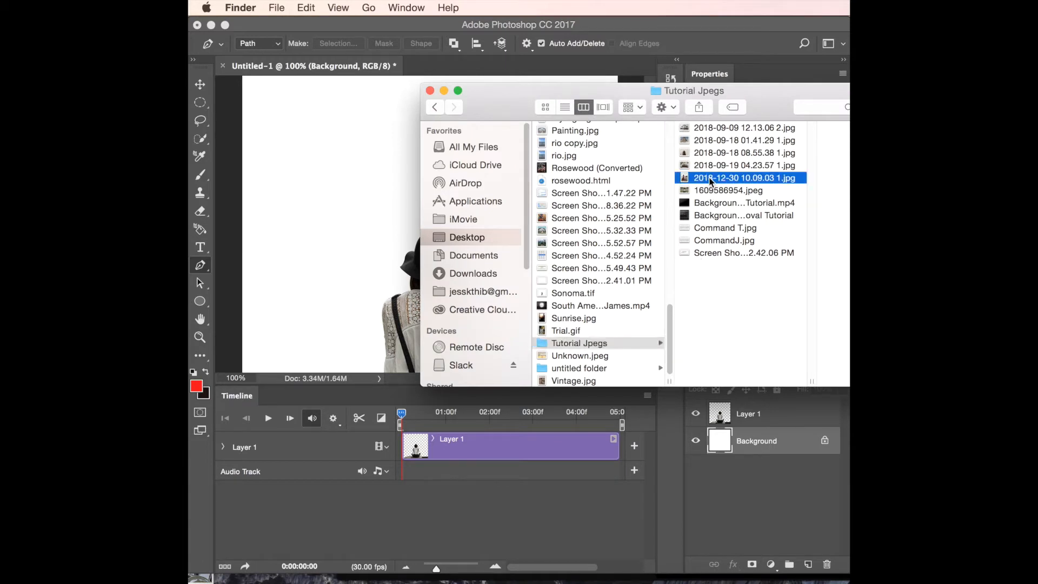
pyautogui.keyDown('shift'); pyautogui.click(719, 128); pyautogui.keyUp('shift')
pyautogui.moveTo(727, 160); pyautogui.dragTo(765, 440)
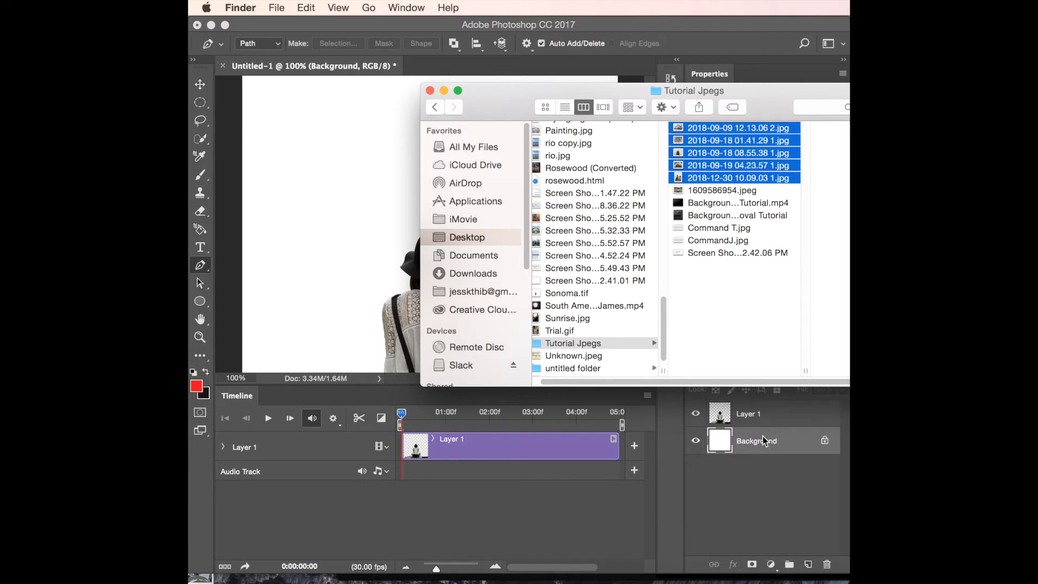
pyautogui.moveTo(722, 152); pyautogui.dragTo(343, 173)
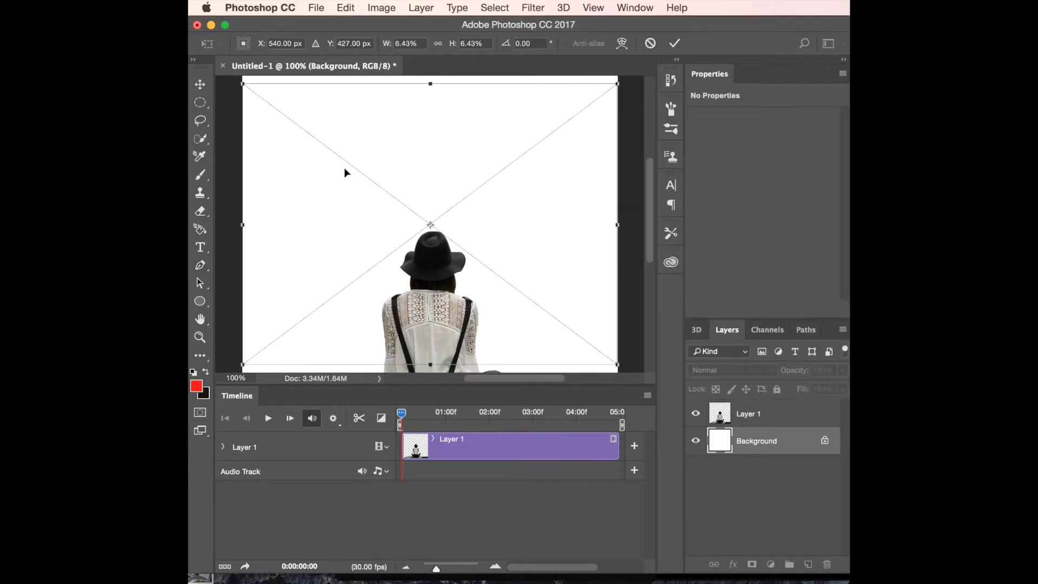
pyautogui.press('Return')
pyautogui.press('Return')
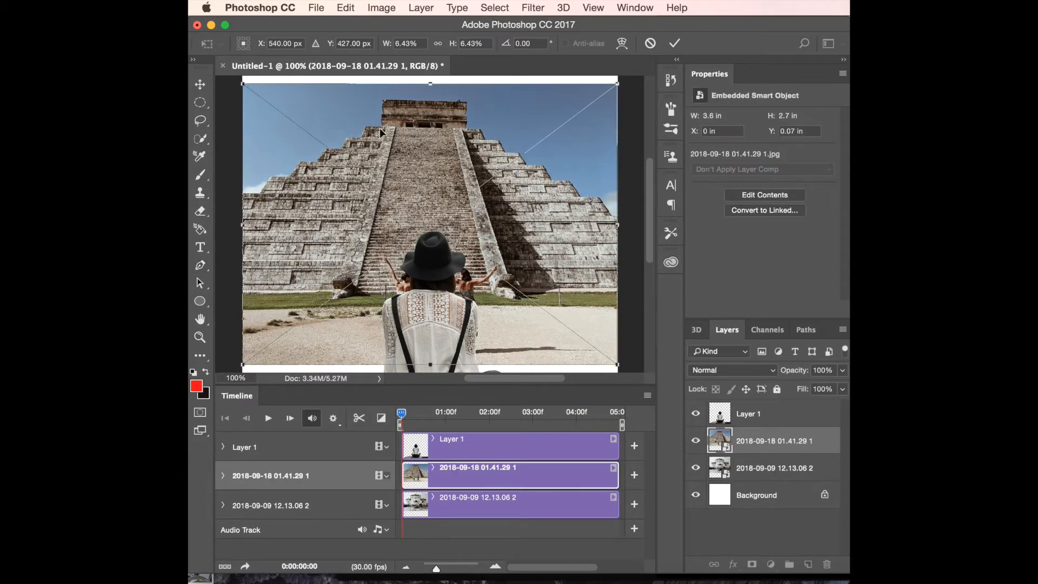
pyautogui.press('Return')
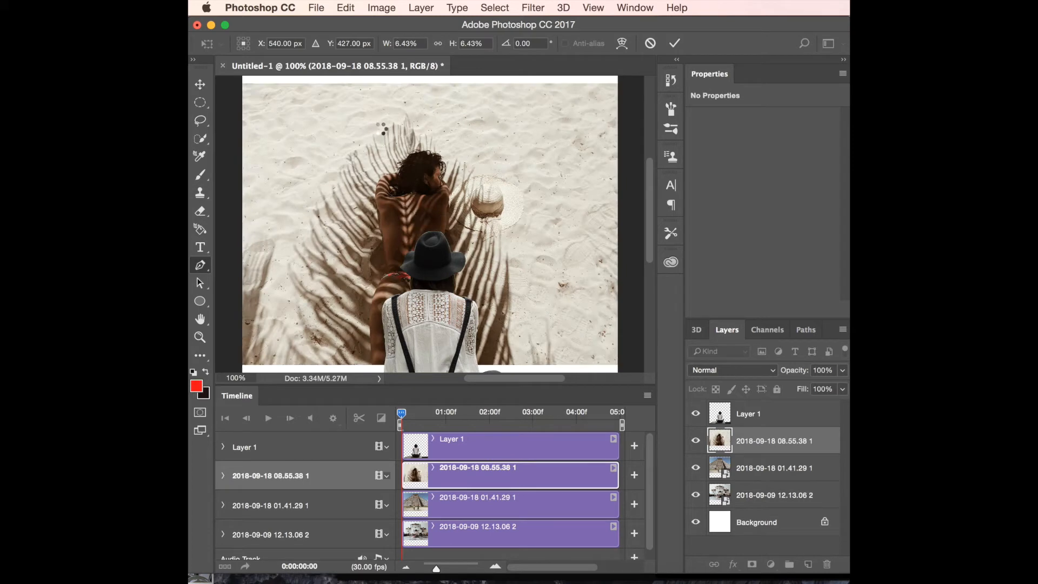
pyautogui.press('Return')
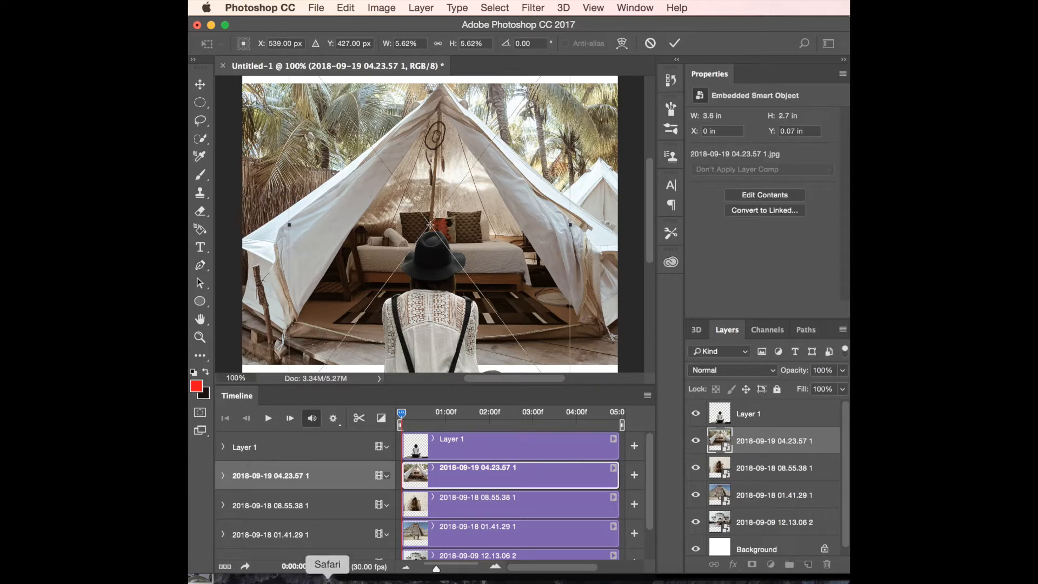
pyautogui.click(327, 581)
pyautogui.click(428, 178)
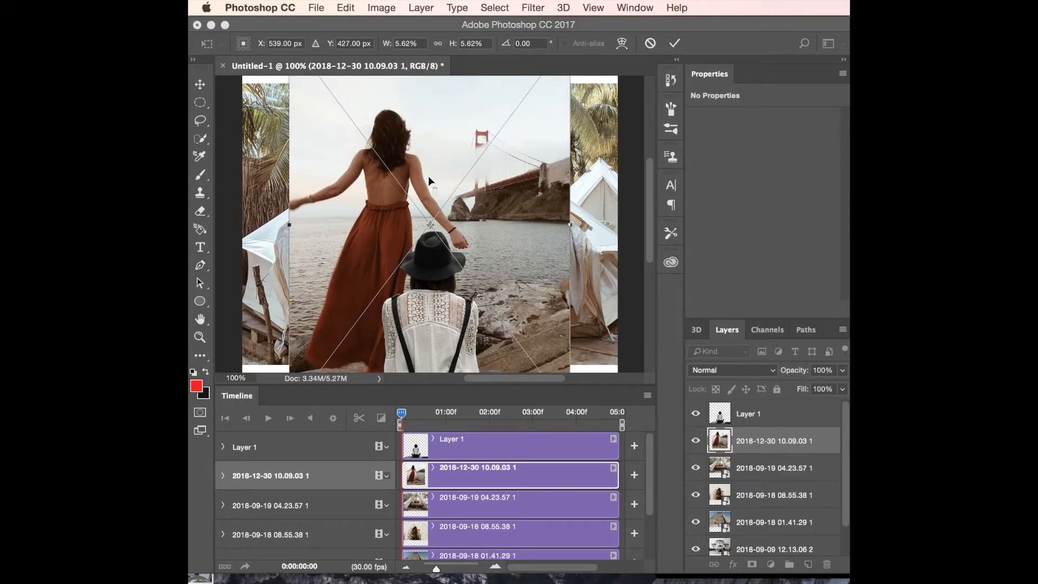
pyautogui.press('Return')
pyautogui.press('p')
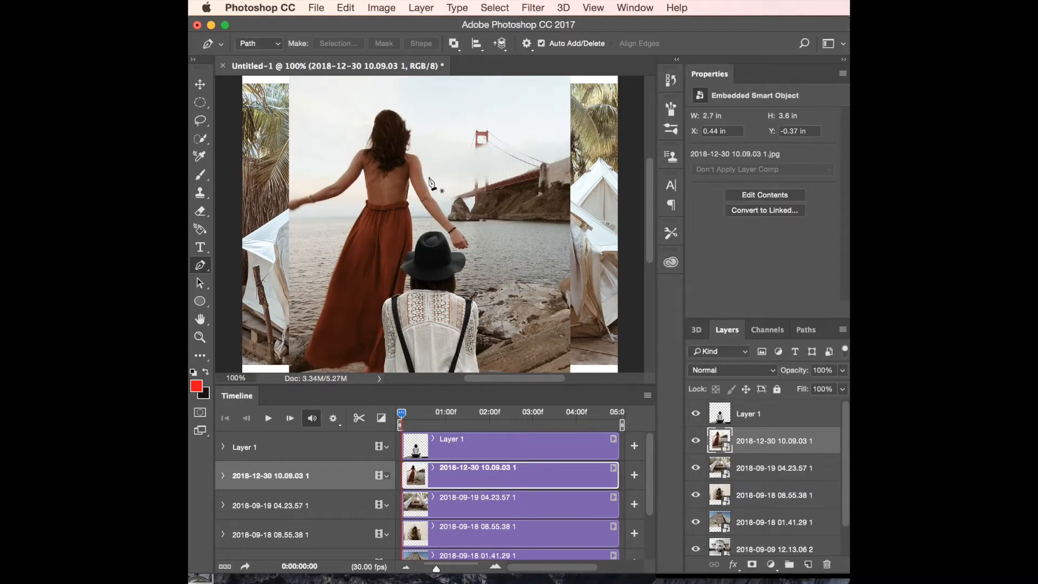
# Step: Look through the timeline tracks of the placed photos and check them against the layer stack
pyautogui.scroll(-3, 473, 477)
pyautogui.scroll(3, 473, 478)
pyautogui.scroll(-3, 473, 478)
pyautogui.scroll(-2, 814, 481)
pyautogui.scroll(2, 815, 481)
pyautogui.scroll(-2, 815, 481)
pyautogui.scroll(2, 815, 481)
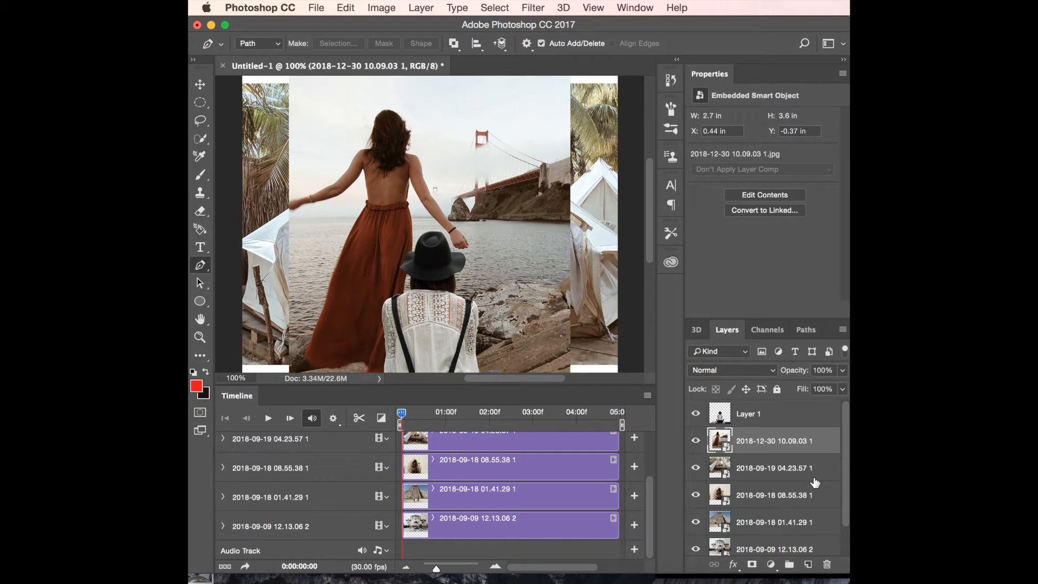
pyautogui.click(741, 415)
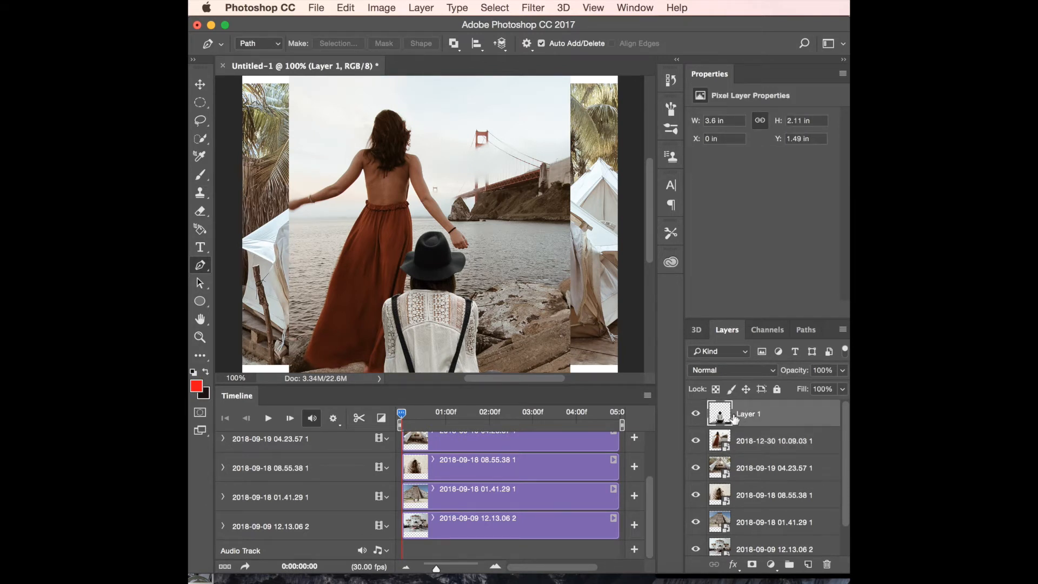
# Step: Rename layer 2018-12-30 10.09.03 1 as First Slide and layer 2018-09-19 04.23.57 1 as Second Slide
pyautogui.click(749, 443)
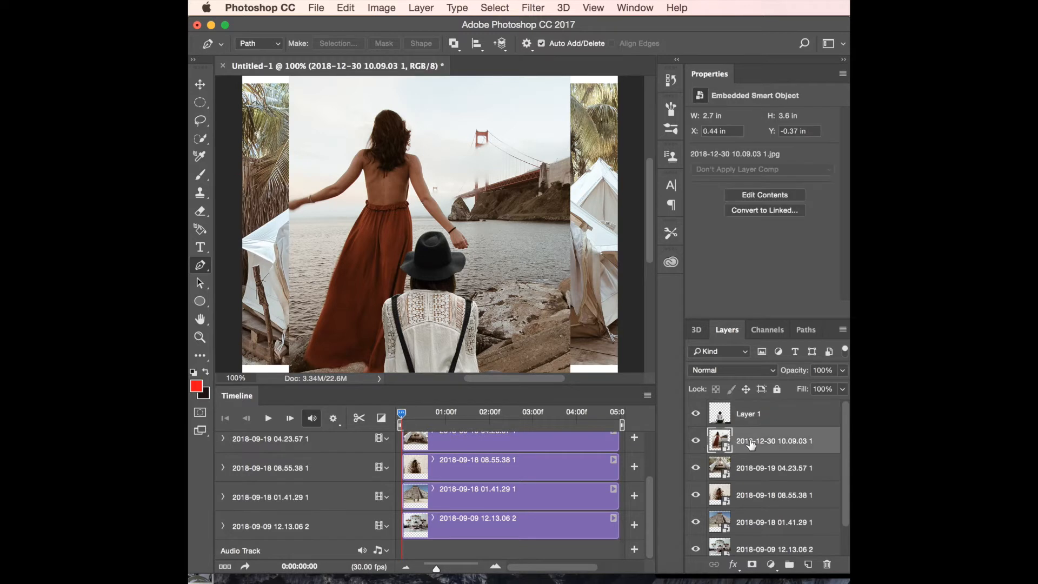
pyautogui.doubleClick(754, 442)
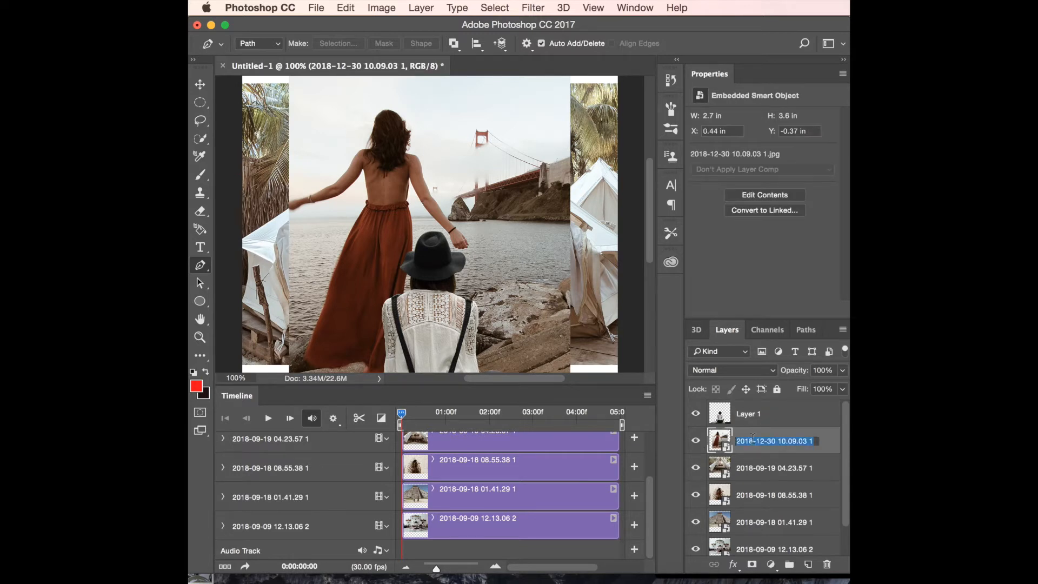
pyautogui.write('First Slide')
pyautogui.press('Return')
pyautogui.doubleClick(772, 466)
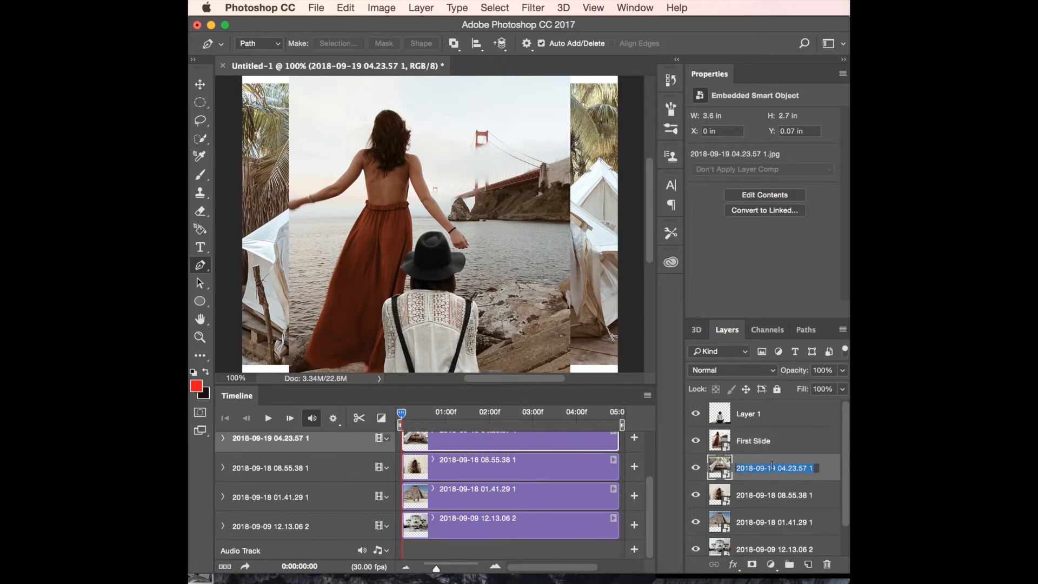
pyautogui.write('Second Slide')
pyautogui.press('Return')
# Step: Rename layer 2018-09-18 08.55.38 1 as Third Slide and layer 2018-09-18 01.41.29 1 as Fouth Slide
pyautogui.doubleClick(777, 494)
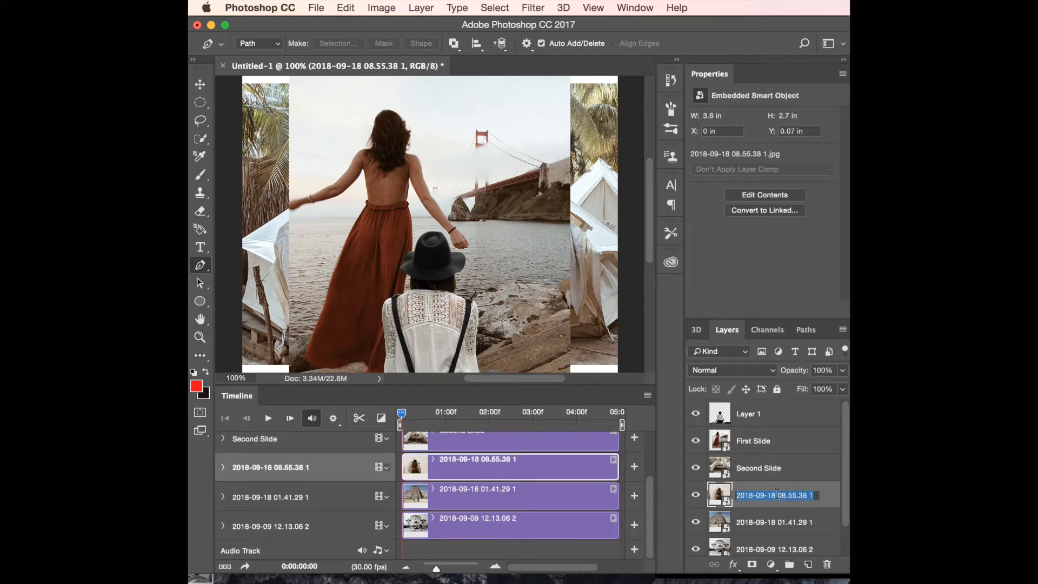
pyautogui.write('Third Slide')
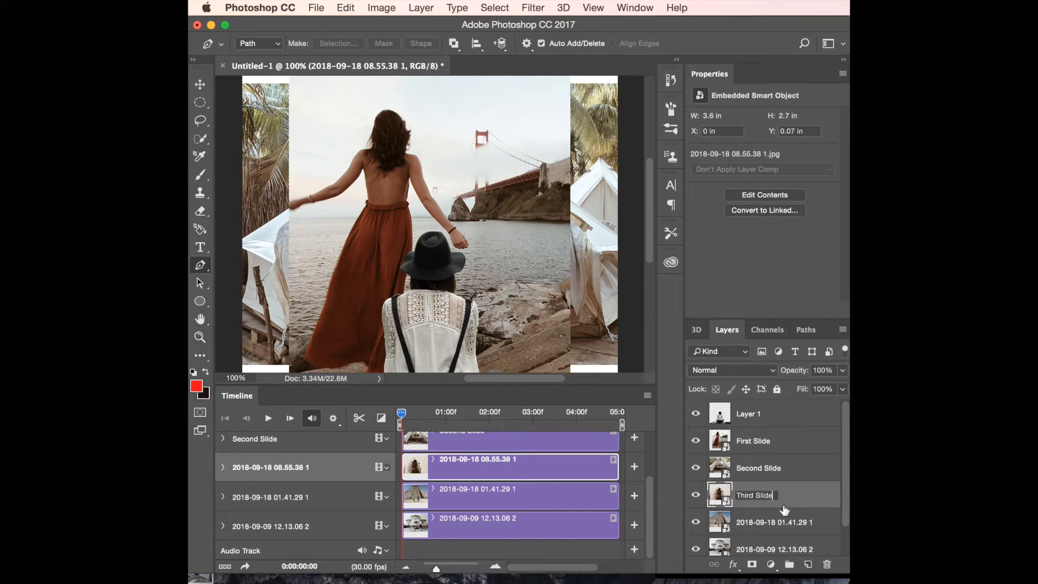
pyautogui.press('Return')
pyautogui.doubleClick(777, 522)
pyautogui.write('F')
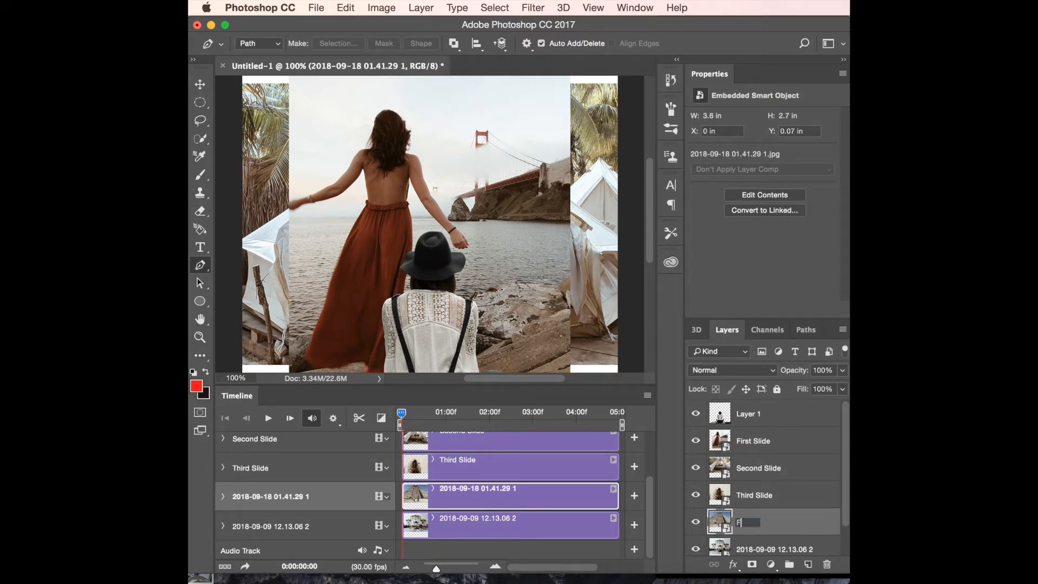
pyautogui.write('outh S')
pyautogui.scroll(-3, 780, 521)
pyautogui.press('Return')
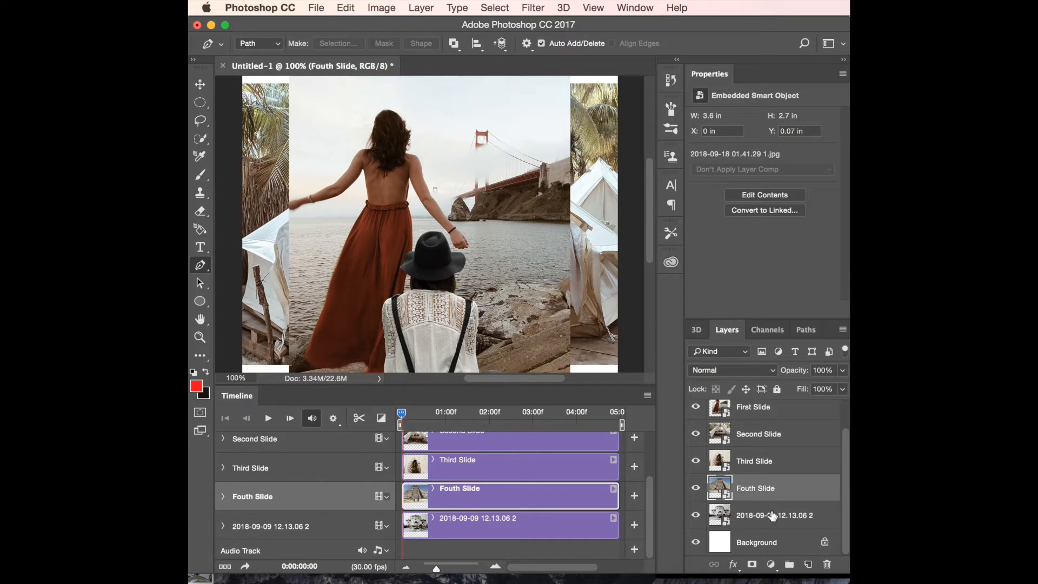
# Step: Rename the photo layer directly above Background, 2018-09-09 12.13.06 2, as Fifth Slide
pyautogui.doubleClick(773, 515)
pyautogui.write('F')
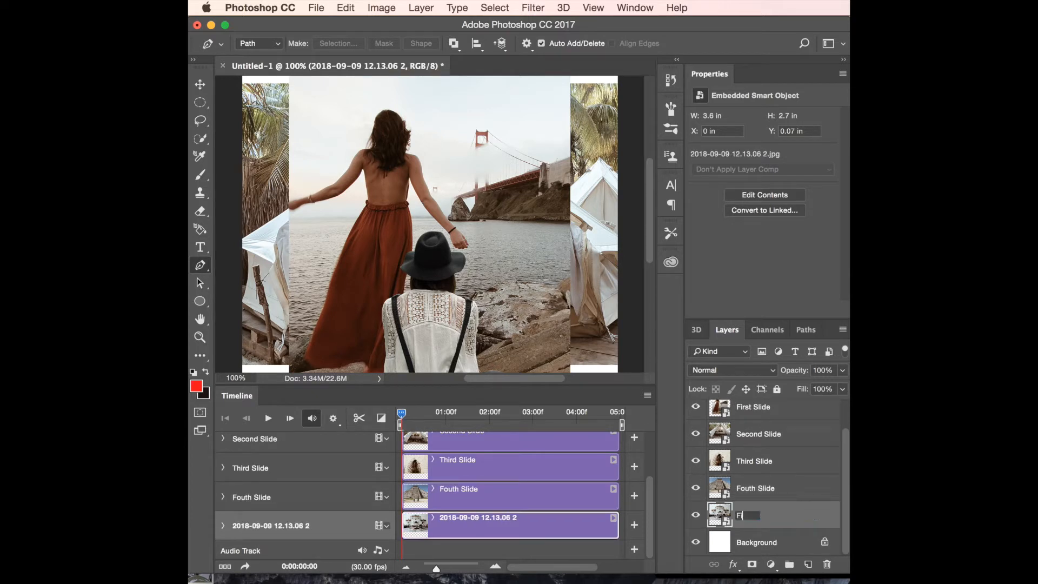
pyautogui.write('ifth Slide')
pyautogui.press('Return')
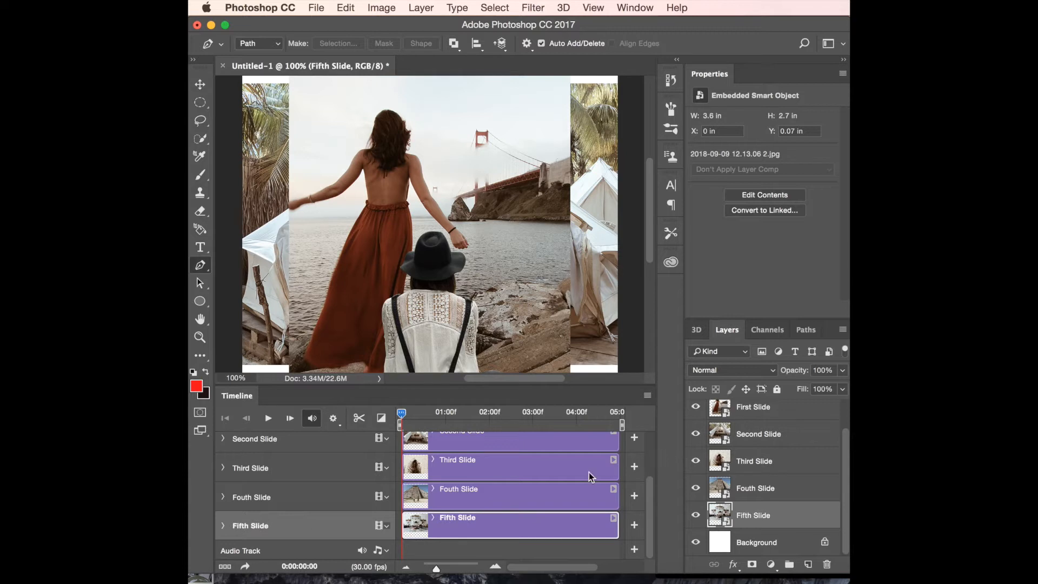
pyautogui.scroll(3, 544, 472)
pyautogui.scroll(-2, 543, 472)
pyautogui.scroll(3, 543, 472)
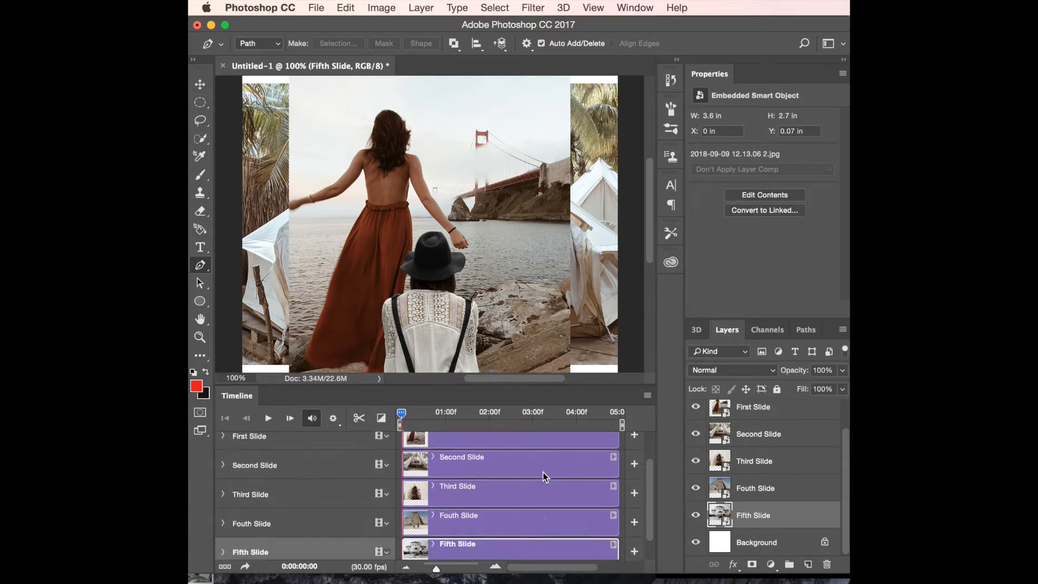
pyautogui.scroll(2, 742, 501)
pyautogui.scroll(-2, 748, 492)
# Step: Hide the Second, Third, Fouth and Fifth Slide layers, keeping only First Slide shown behind the cut-out woman
pyautogui.scroll(1, 749, 493)
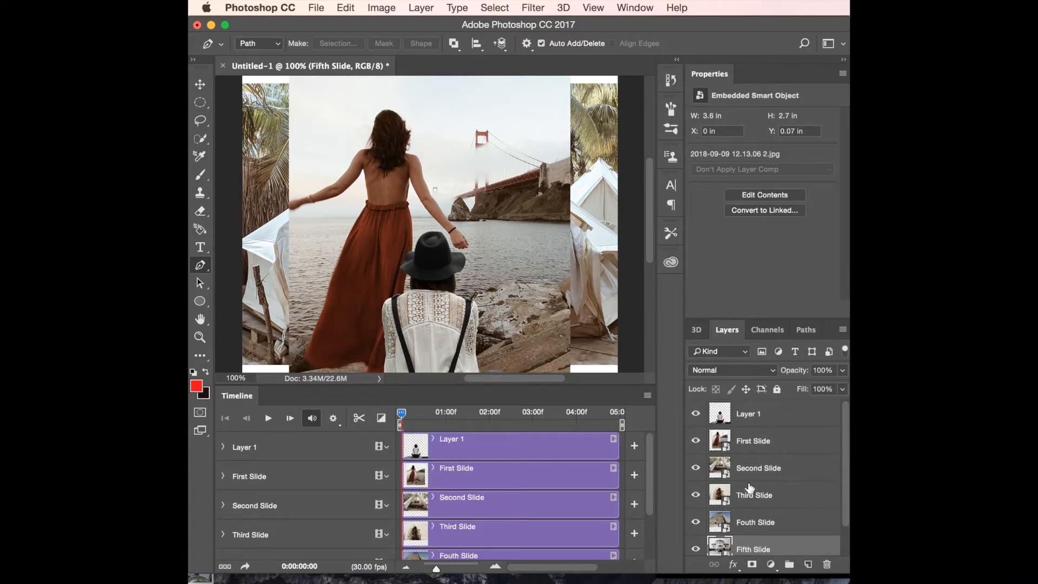
pyautogui.click(695, 468)
pyautogui.click(696, 496)
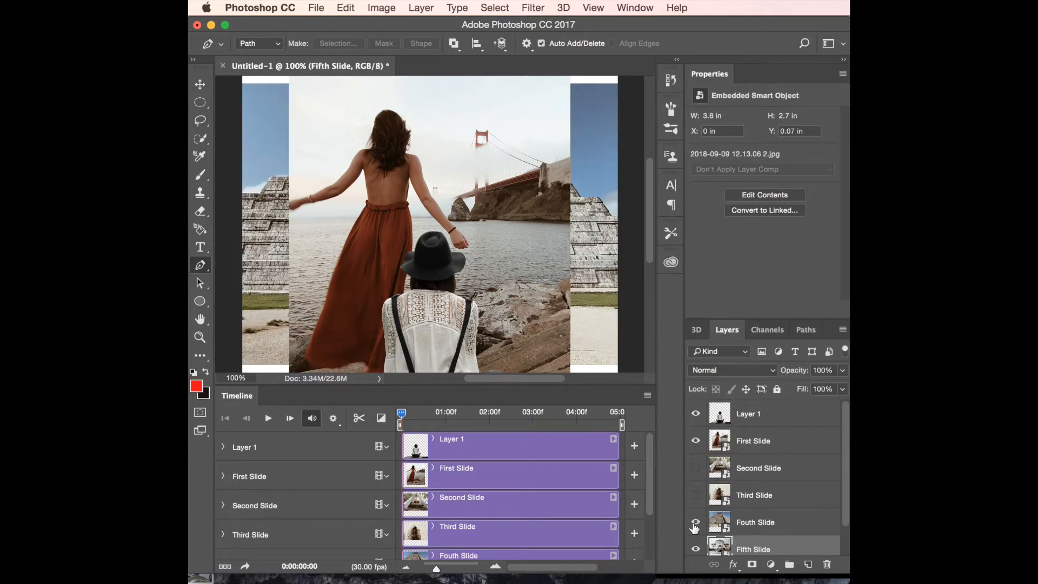
pyautogui.click(696, 522)
pyautogui.click(695, 549)
pyautogui.scroll(-1, 720, 513)
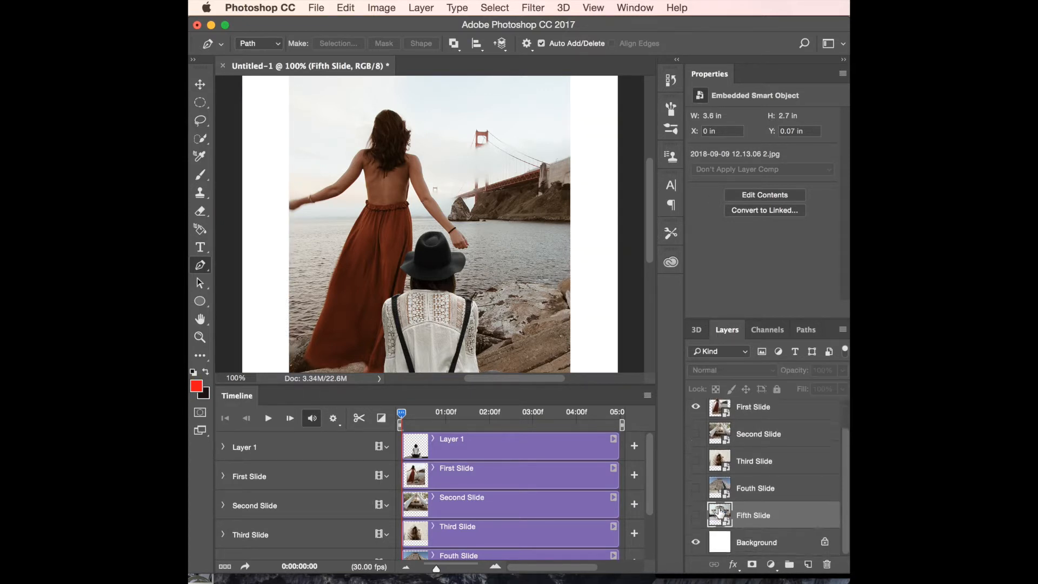
pyautogui.scroll(1, 720, 513)
pyautogui.scroll(-1, 719, 513)
pyautogui.scroll(1, 720, 511)
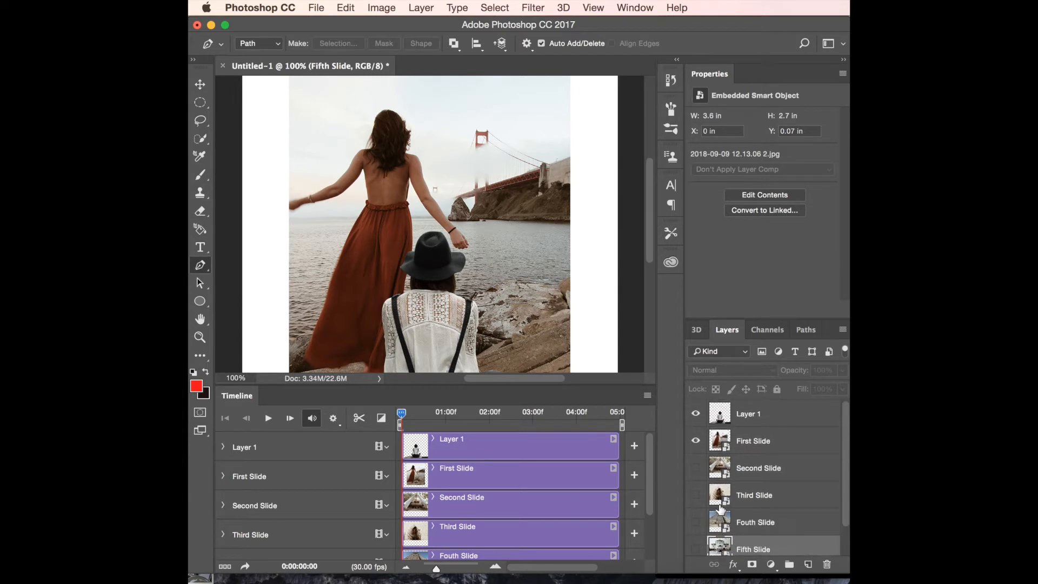
# Step: Move the First Slide photo completely off the canvas to its left, centred at X -405 px, Y 540 px
pyautogui.click(747, 445)
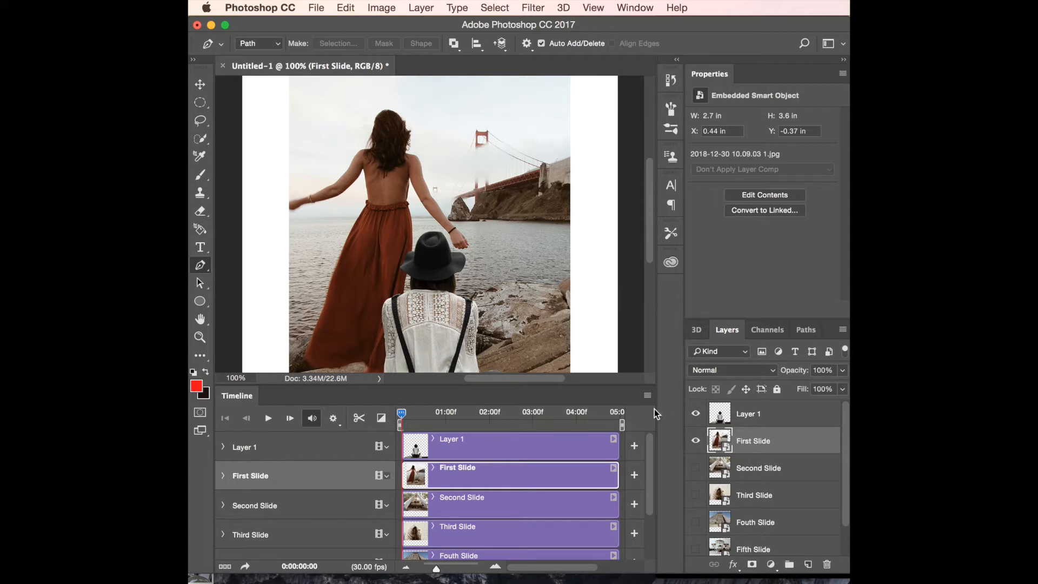
pyautogui.press('super+t')
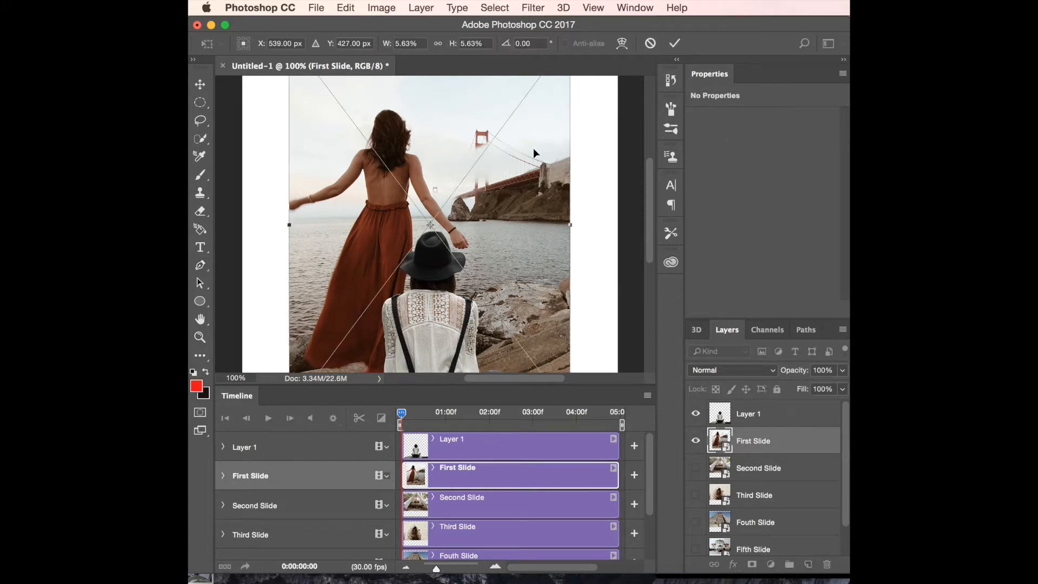
pyautogui.press('super+minus')
pyautogui.press('super+minus')
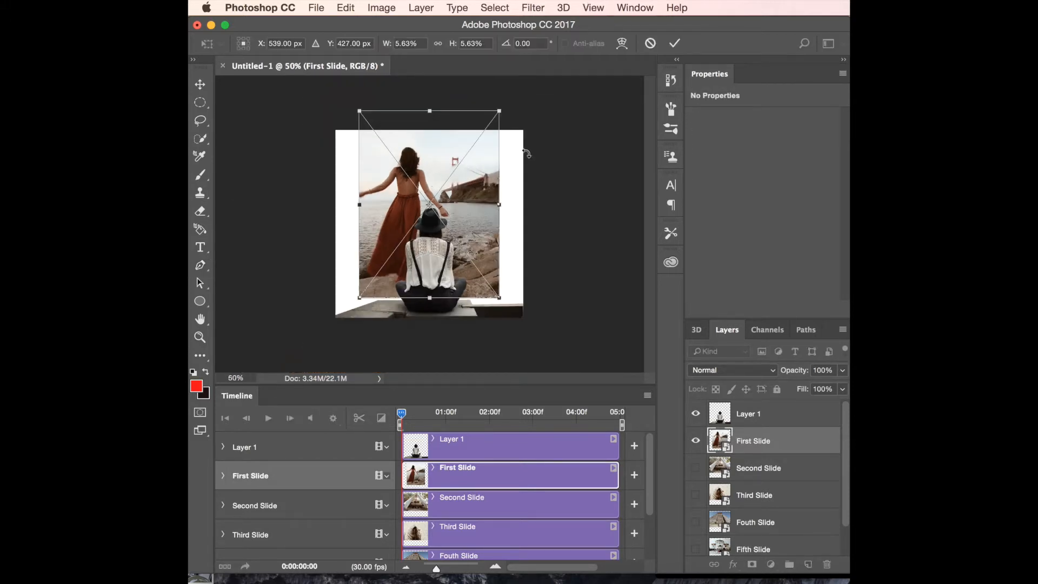
pyautogui.moveTo(485, 167); pyautogui.dragTo(326, 193)
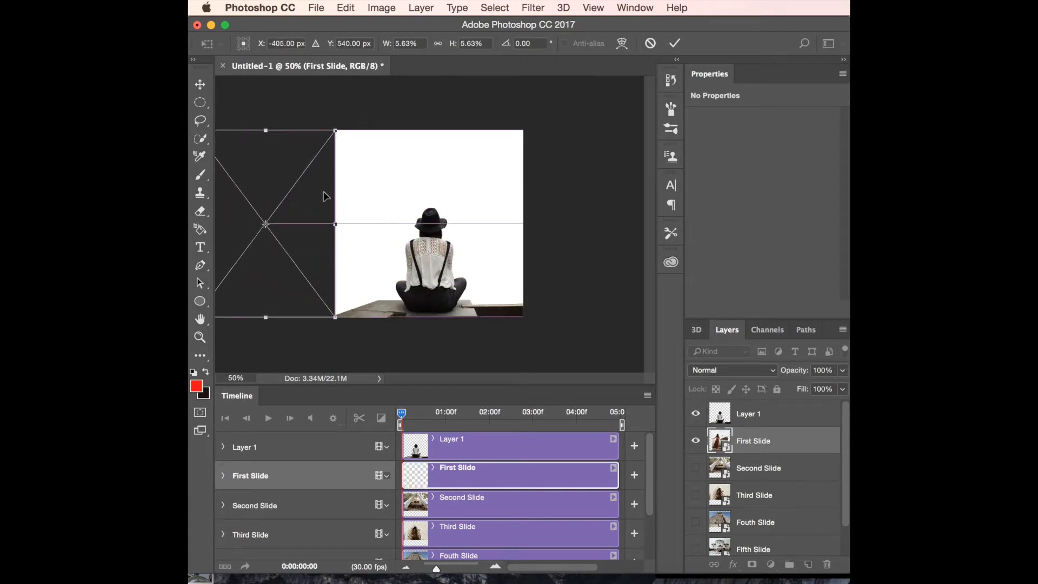
pyautogui.press('Return')
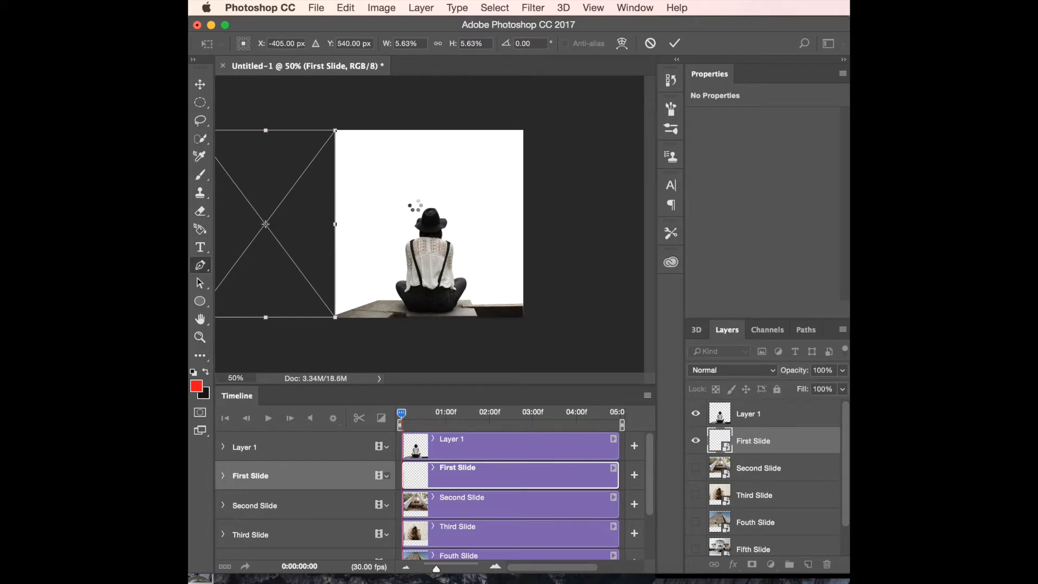
# Step: Show Second Slide, enlarge it to about 4.75 by 3.57 in to fill the canvas height, and place it just outside the canvas's left edge
pyautogui.click(695, 468)
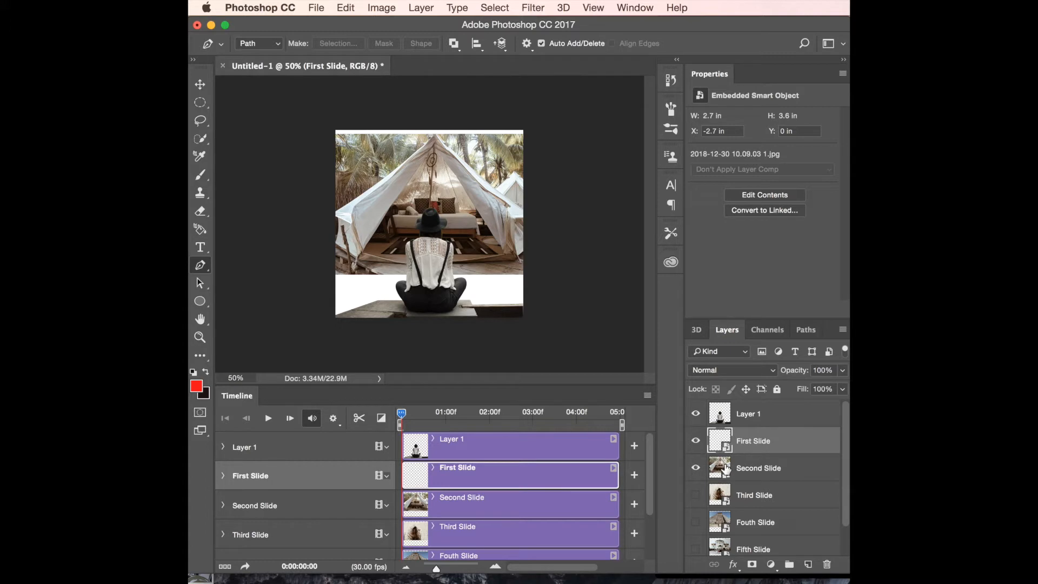
pyautogui.click(708, 465)
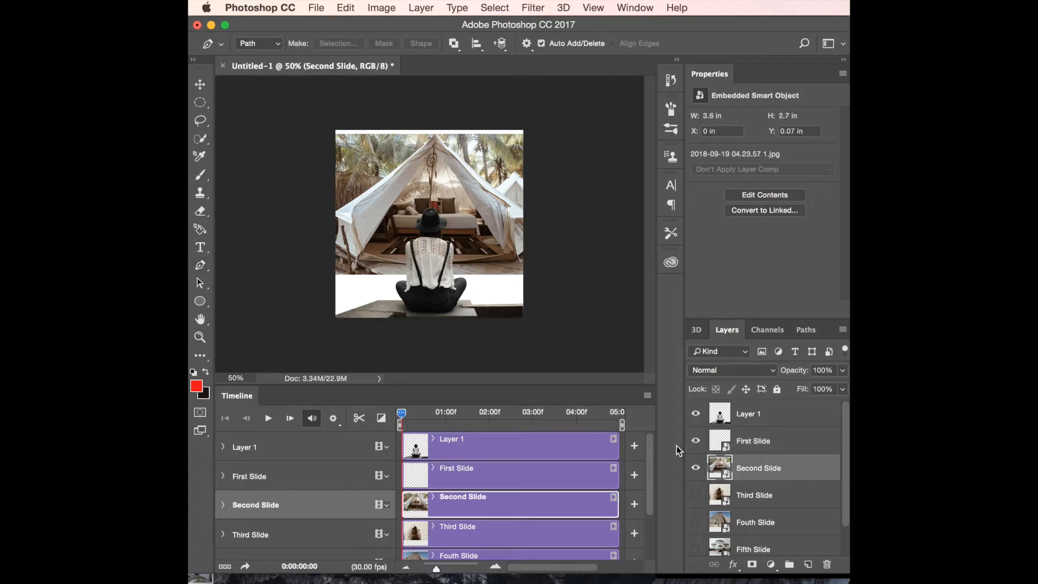
pyautogui.press('super+t')
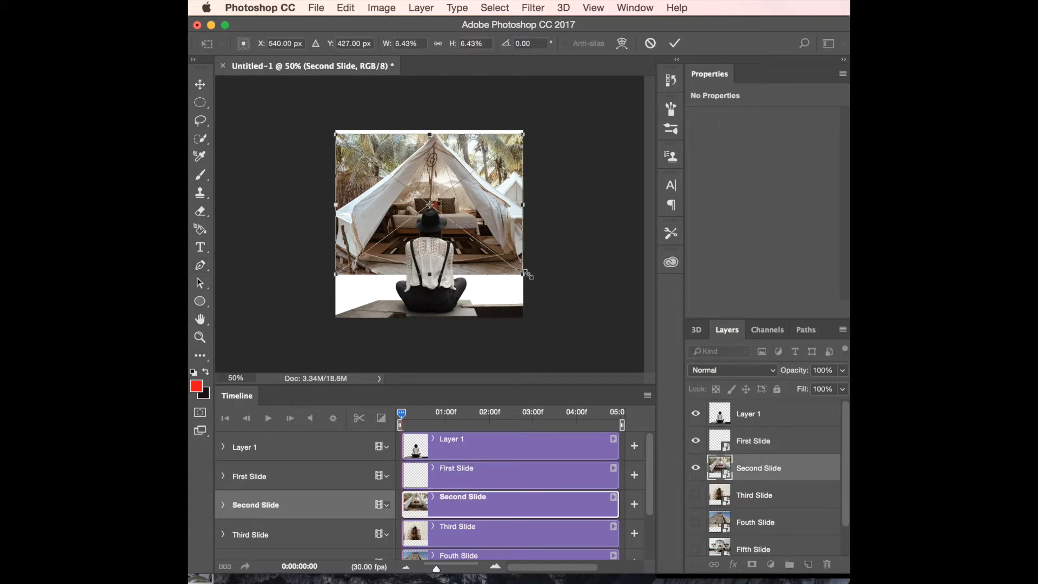
pyautogui.moveTo(524, 275); pyautogui.dragTo(572, 324)
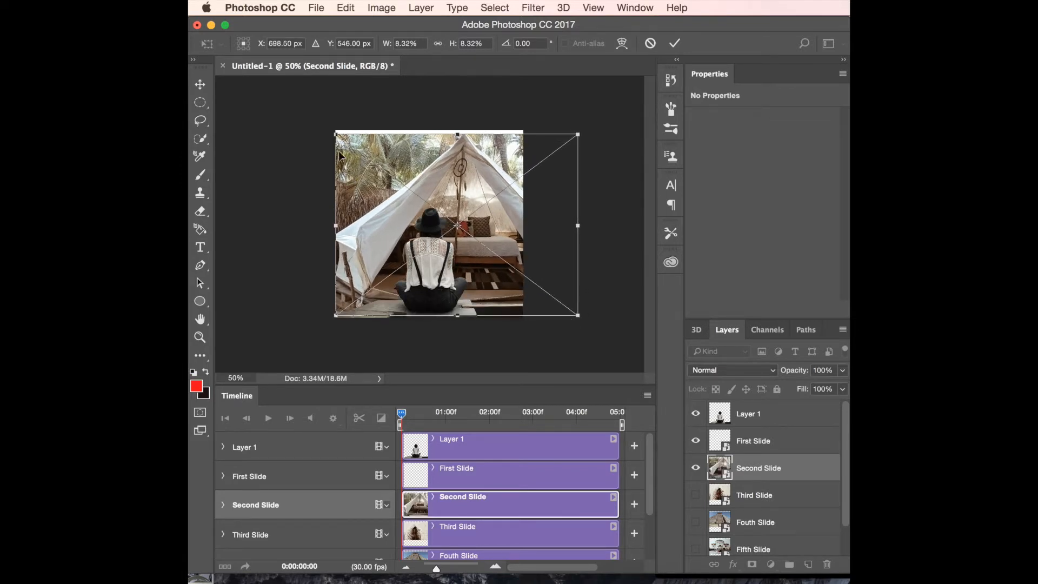
pyautogui.moveTo(336, 131); pyautogui.dragTo(330, 130)
pyautogui.moveTo(508, 197); pyautogui.dragTo(325, 202)
pyautogui.moveTo(307, 201); pyautogui.dragTo(312, 196)
pyautogui.press('Return')
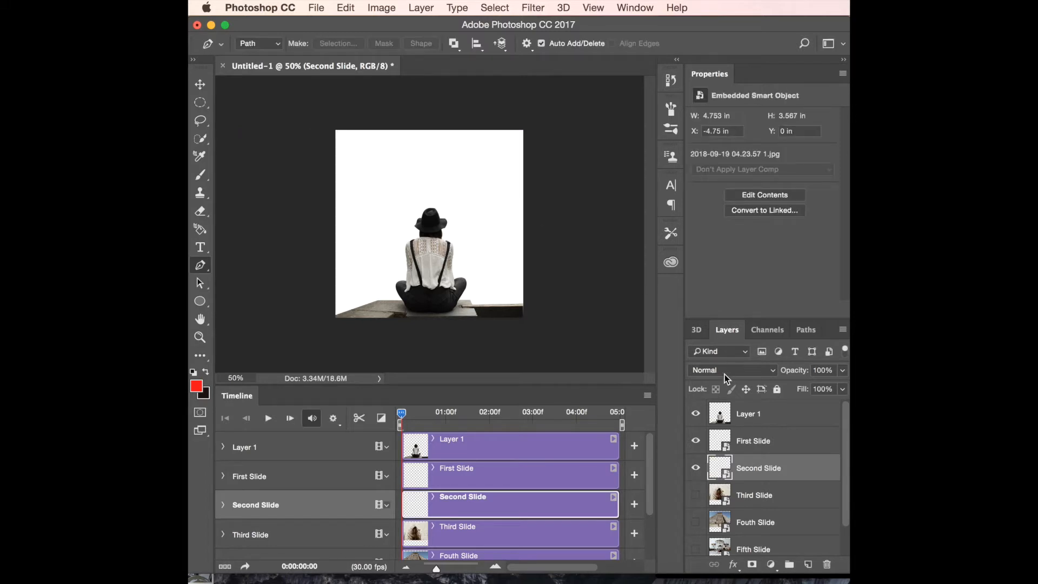
# Step: Show Third Slide, scale it to about 8.52%, and place it just outside the canvas's left edge
pyautogui.click(696, 495)
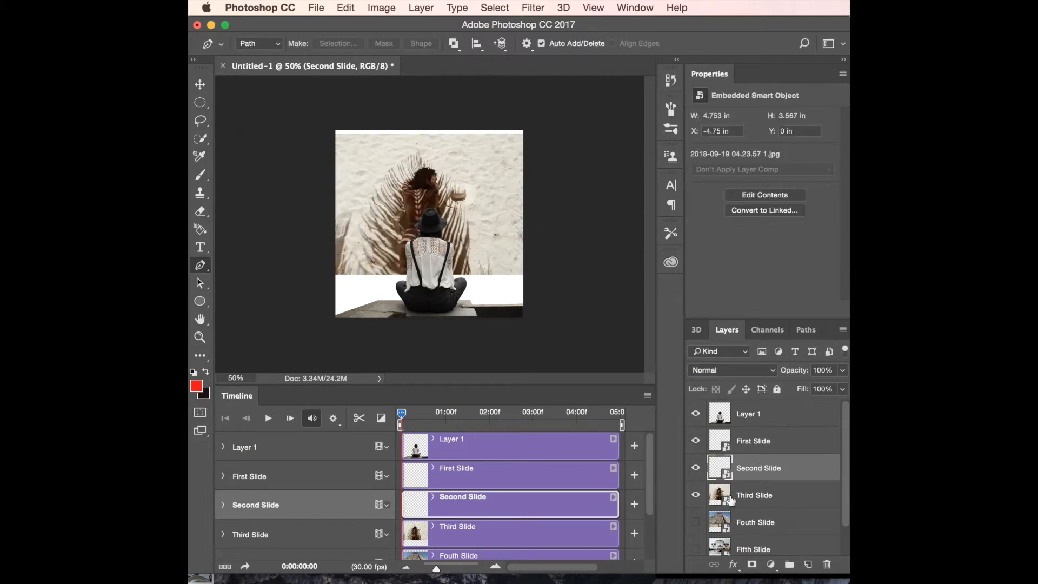
pyautogui.click(719, 497)
pyautogui.hotkey('ctrl', 't')
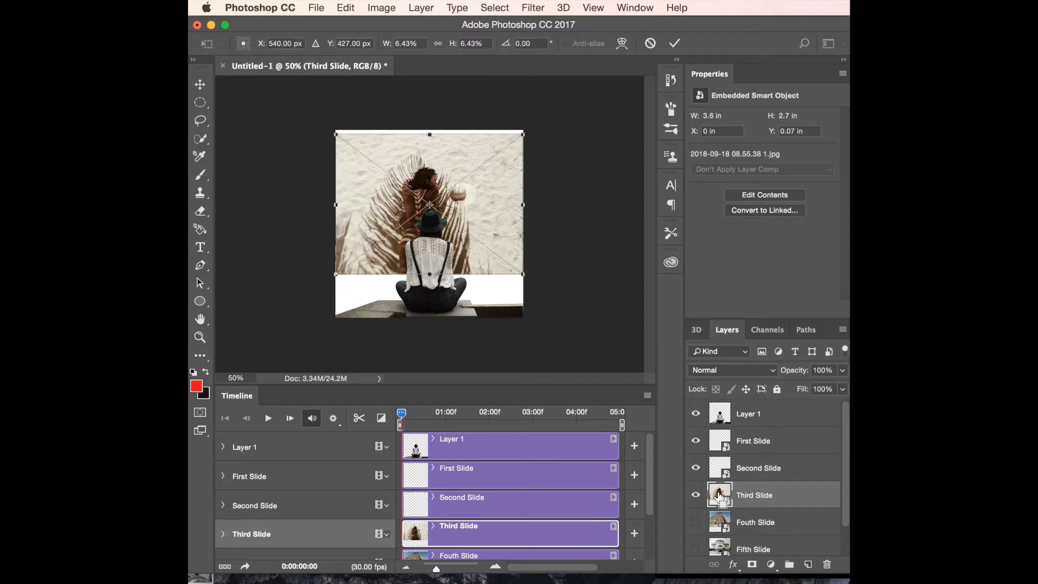
pyautogui.moveTo(529, 281); pyautogui.dragTo(572, 326)
pyautogui.moveTo(332, 132); pyautogui.dragTo(330, 129)
pyautogui.moveTo(544, 187); pyautogui.dragTo(301, 188)
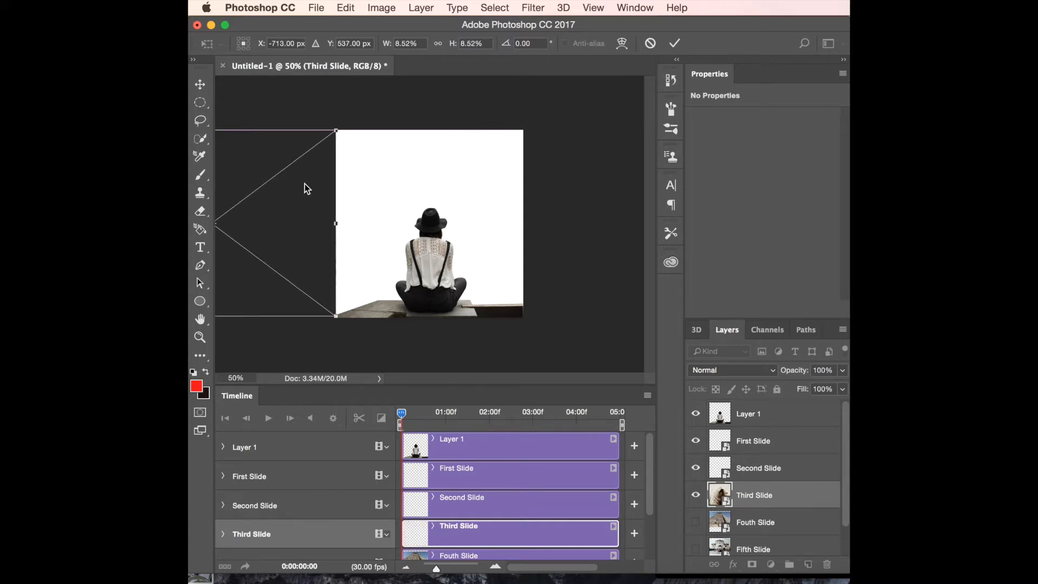
pyautogui.press('Return')
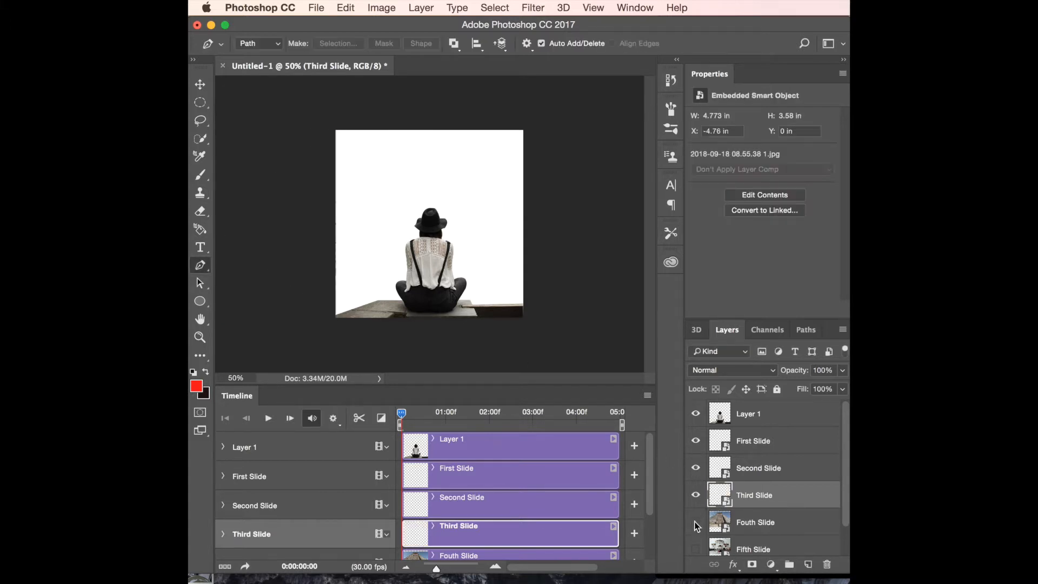
# Step: Show Fouth Slide, scale it to about 8.49%, and place it just outside the canvas's left edge
pyautogui.click(695, 523)
pyautogui.press('super+t')
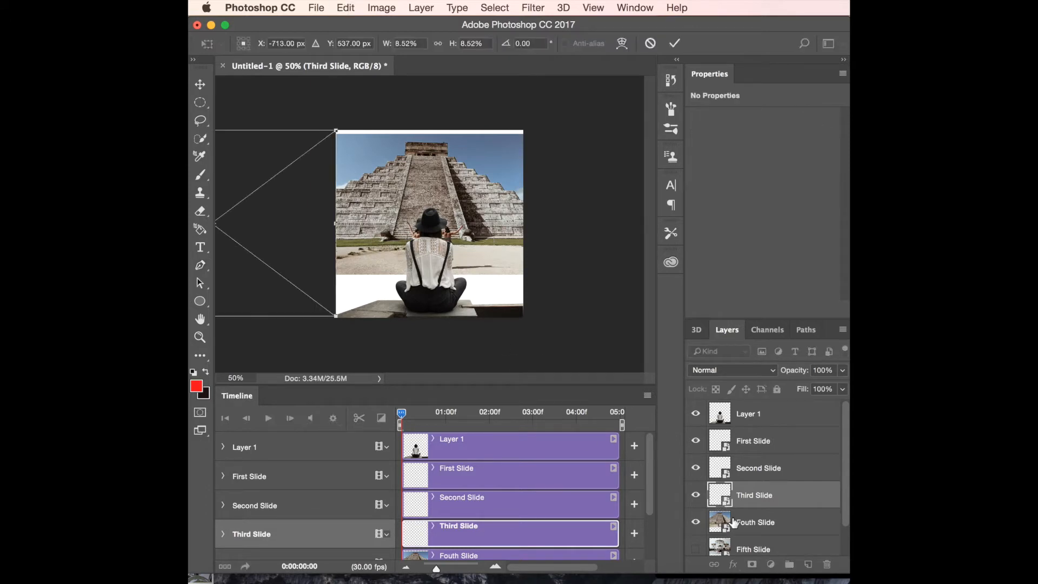
pyautogui.press('Return')
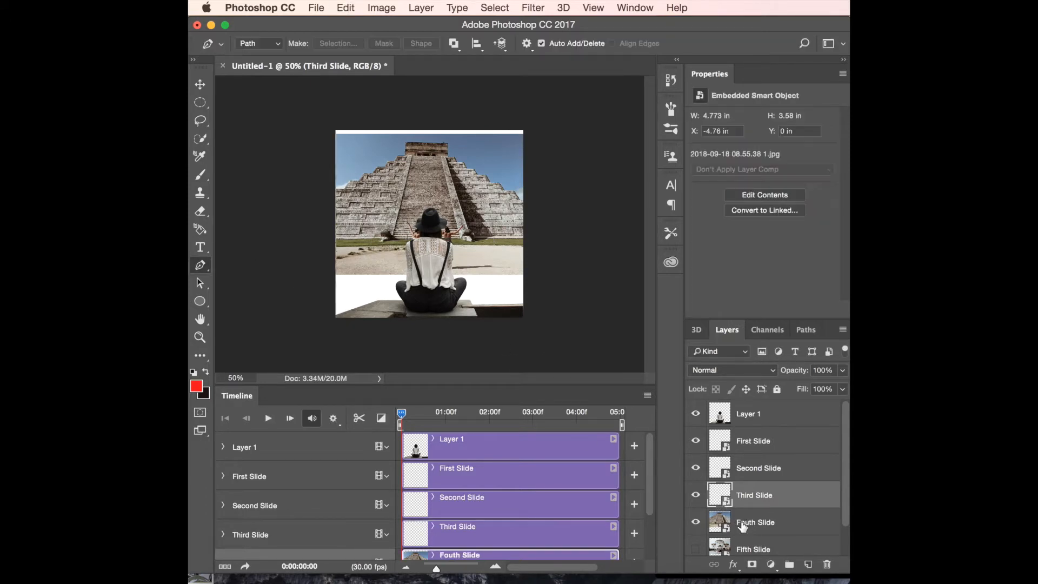
pyautogui.click(744, 525)
pyautogui.press('super+t')
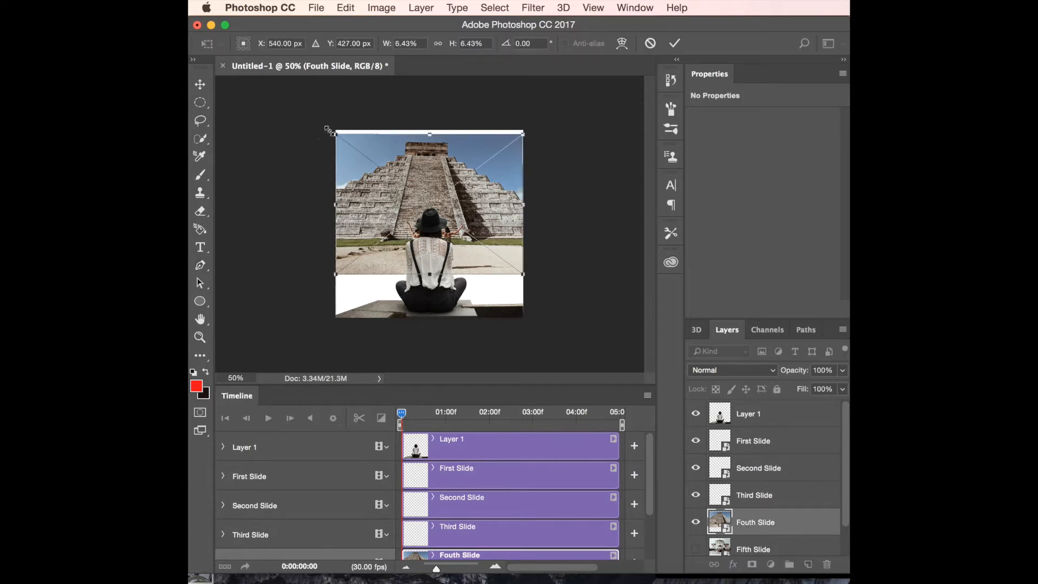
pyautogui.moveTo(333, 279); pyautogui.dragTo(283, 322)
pyautogui.moveTo(281, 131); pyautogui.dragTo(274, 130)
pyautogui.moveTo(491, 186); pyautogui.dragTo(303, 182)
pyautogui.press('p')
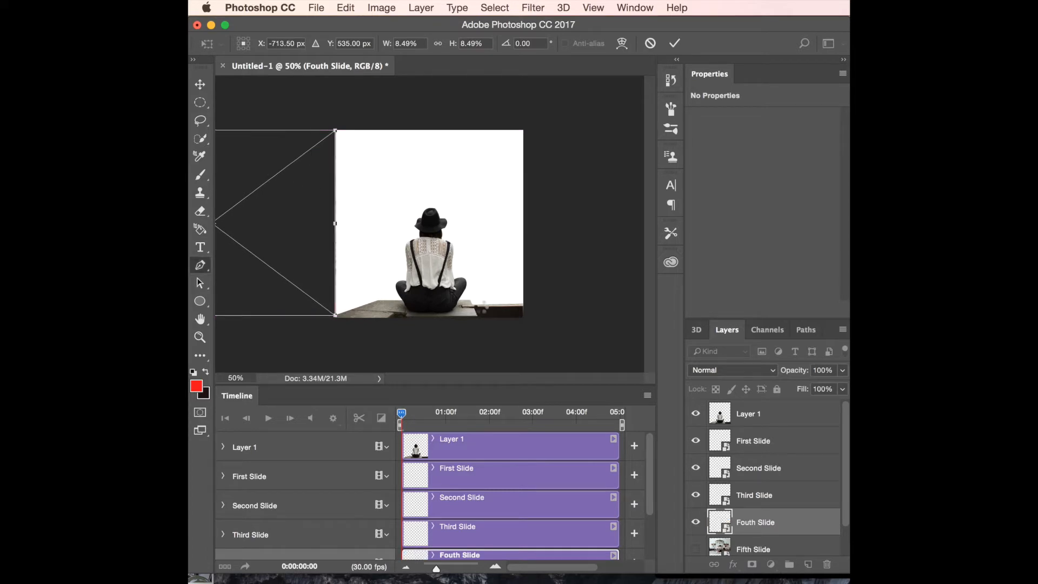
pyautogui.press('Return')
# Step: Show Fifth Slide, enlarge it to about 4.82 by 3.62 in, and place it just outside the canvas's left edge
pyautogui.scroll(-2, 765, 498)
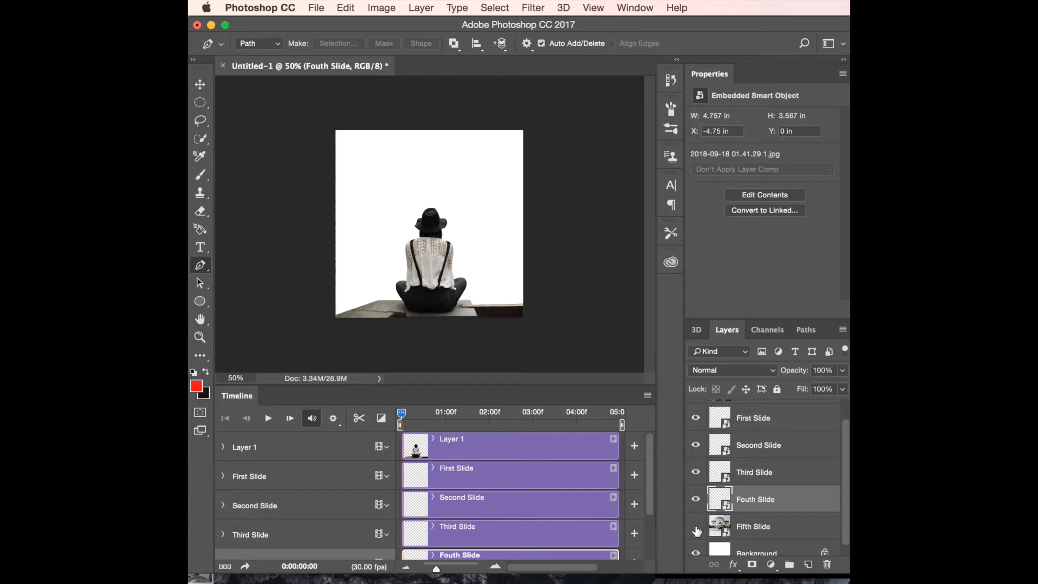
pyautogui.click(696, 527)
pyautogui.click(722, 529)
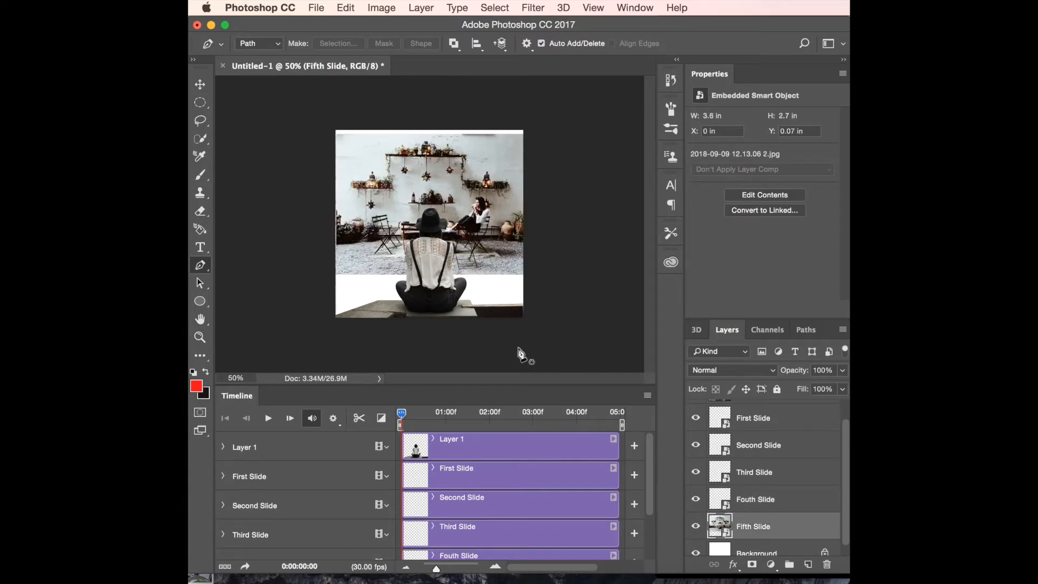
pyautogui.press('super+t')
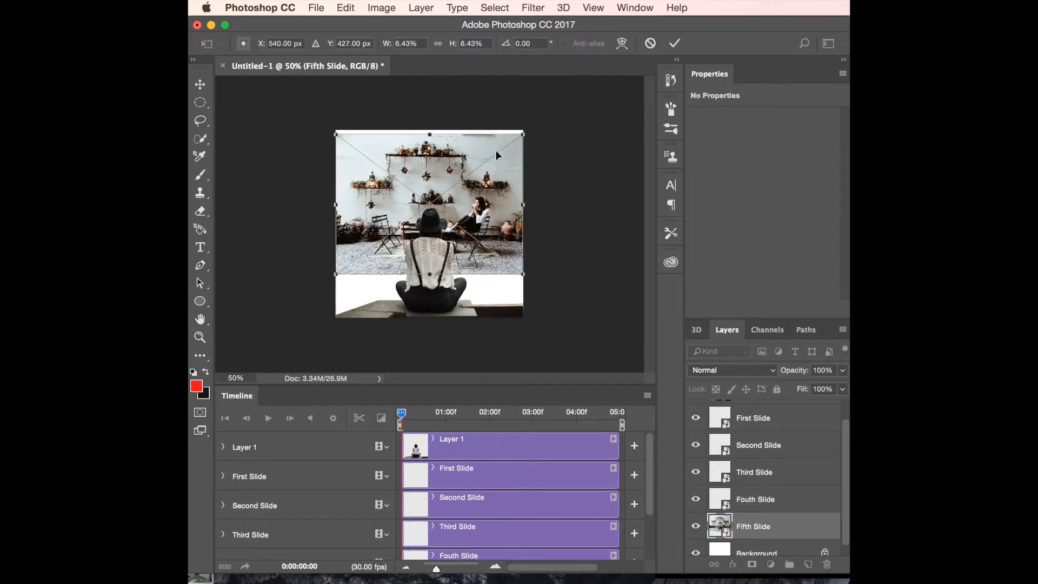
pyautogui.moveTo(331, 130); pyautogui.dragTo(328, 129)
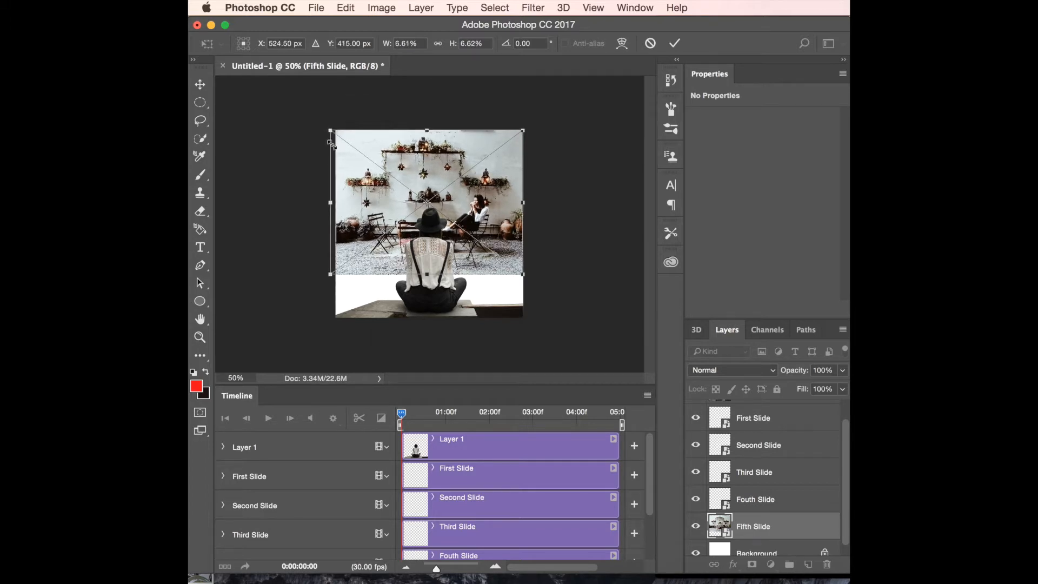
pyautogui.moveTo(322, 281); pyautogui.dragTo(277, 327)
pyautogui.moveTo(483, 217); pyautogui.dragTo(297, 216)
pyautogui.press('p')
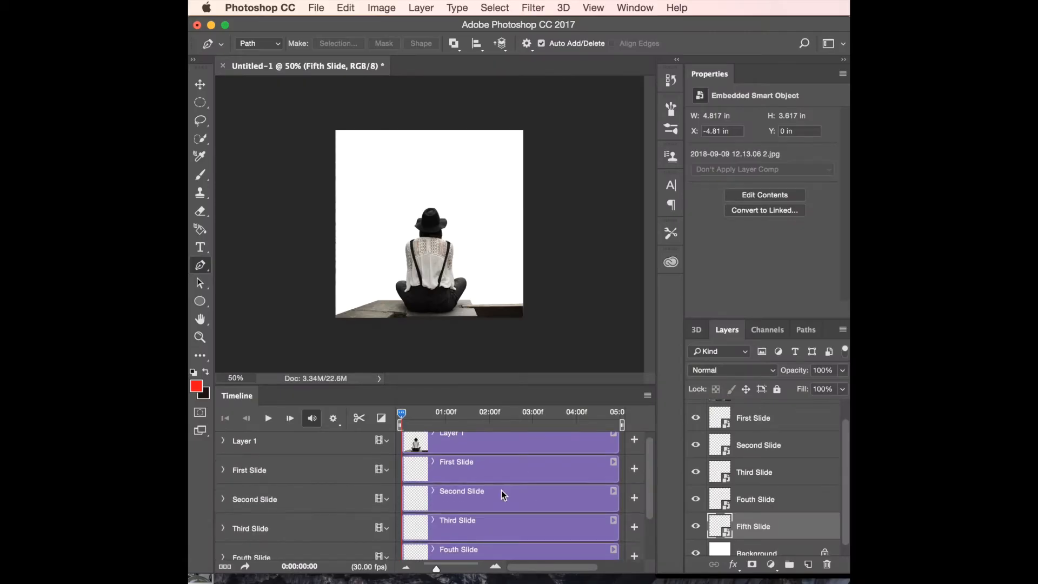
pyautogui.scroll(-2, 501, 491)
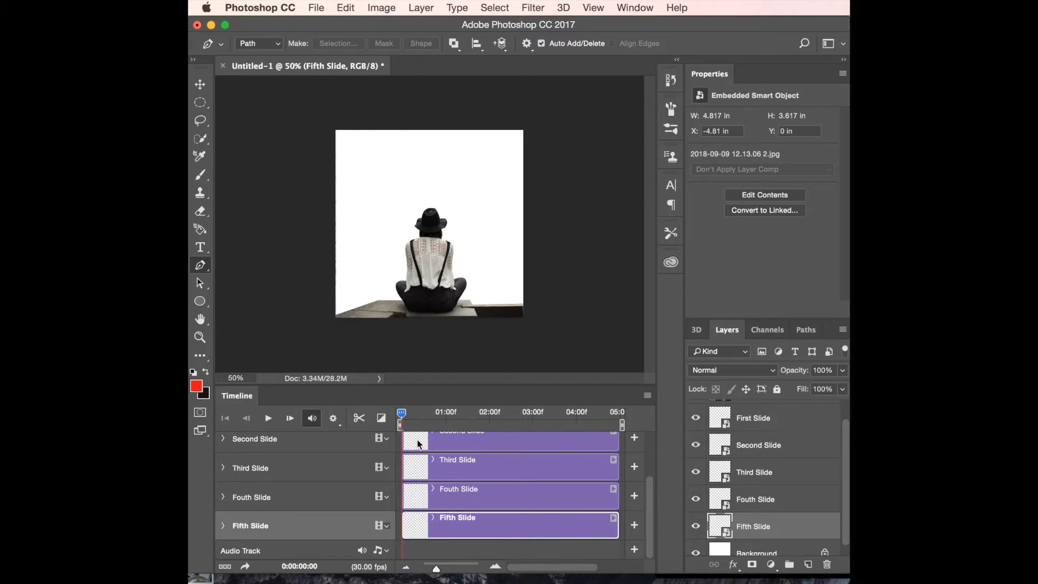
pyautogui.scroll(1, 418, 444)
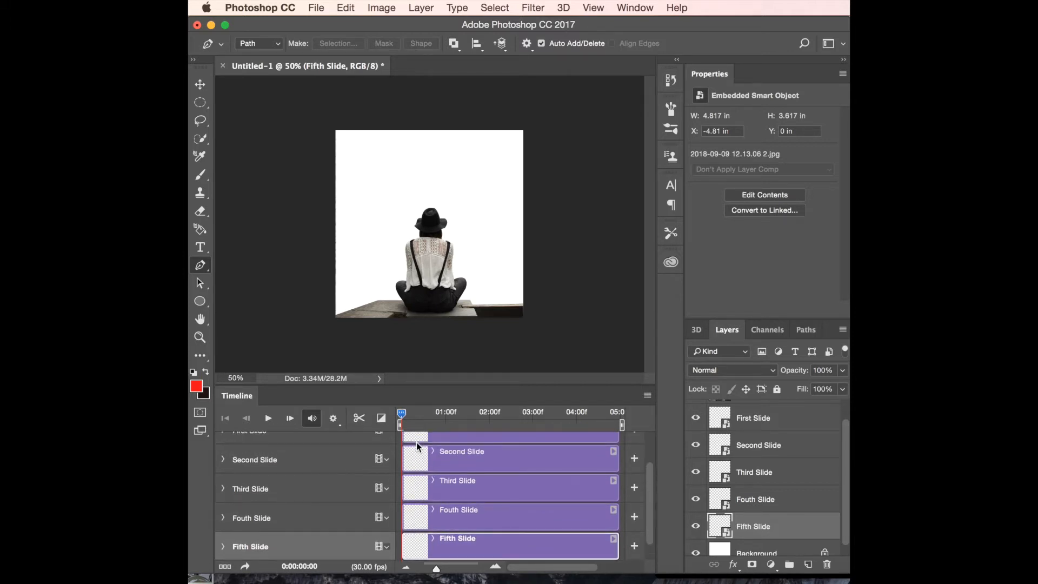
pyautogui.scroll(2, 418, 446)
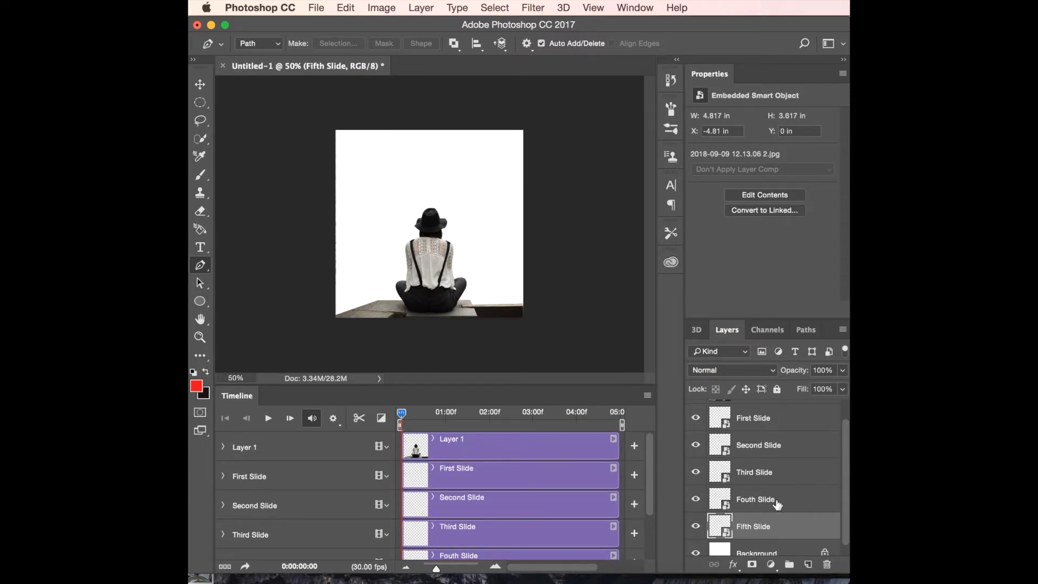
pyautogui.scroll(-1, 773, 503)
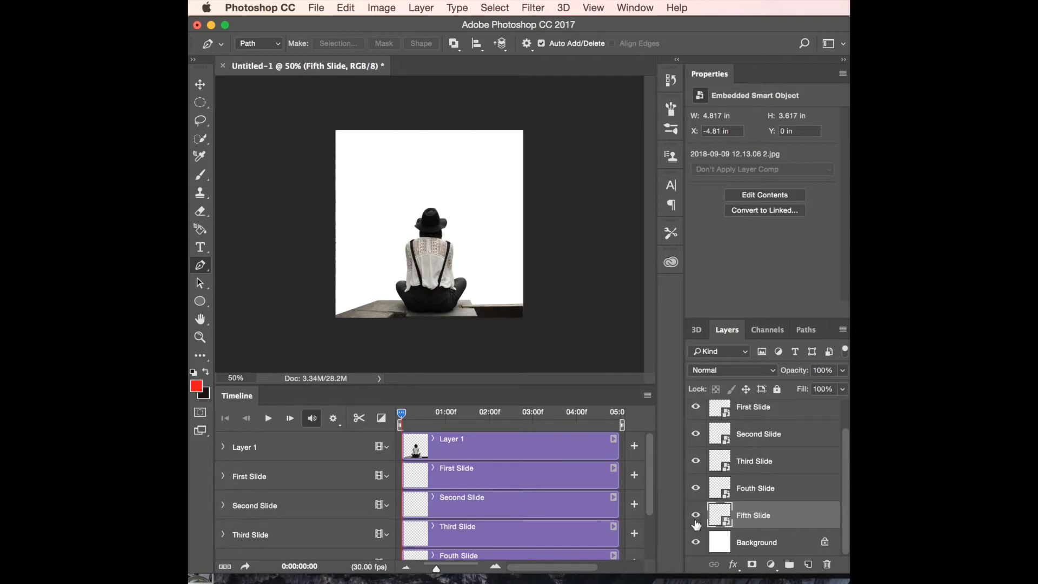
pyautogui.scroll(3, 698, 462)
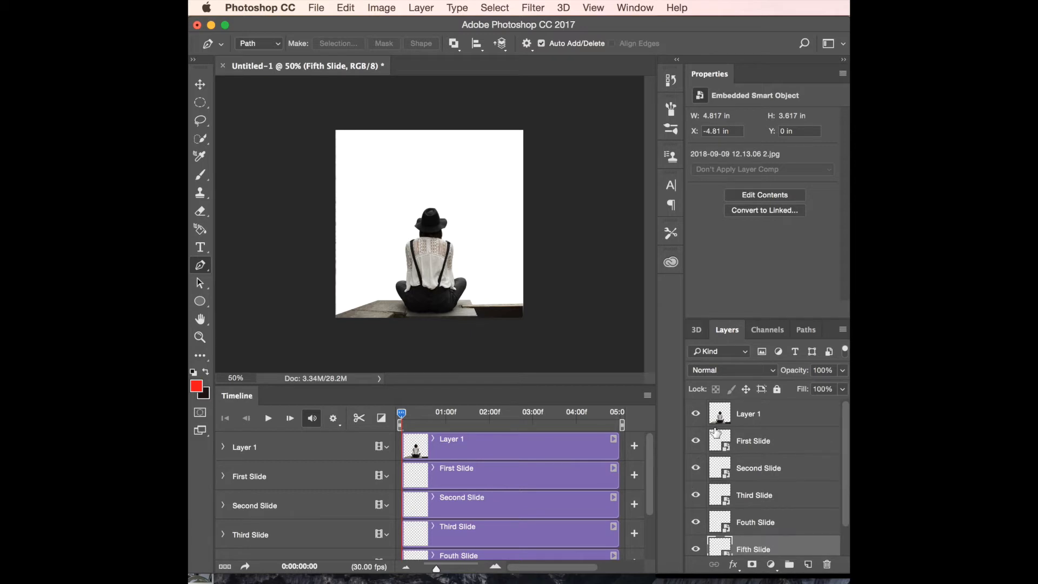
pyautogui.click(765, 410)
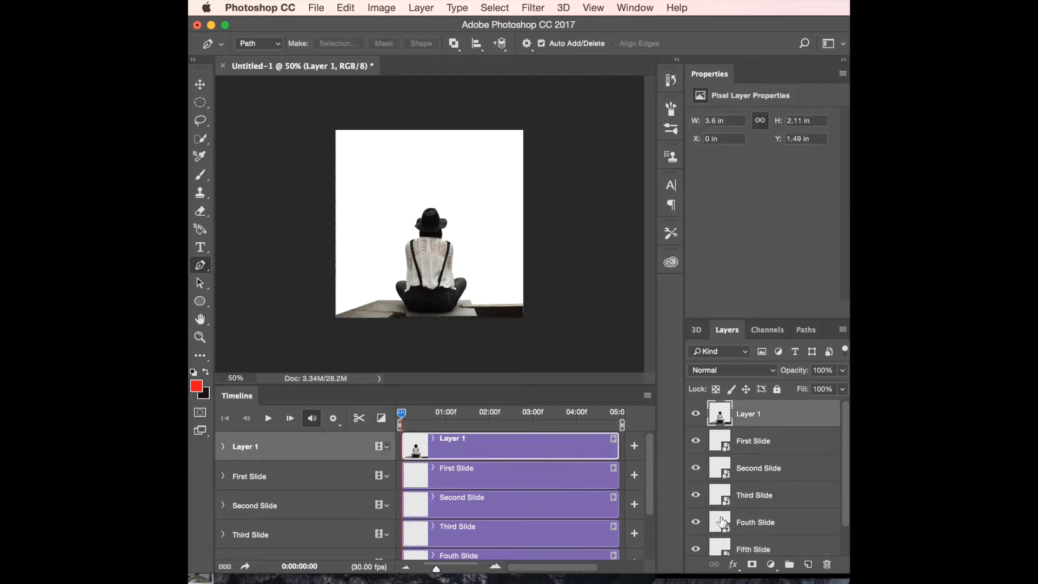
# Step: Unlock the white Background layer so that it becomes a regular layer
pyautogui.scroll(-2, 742, 512)
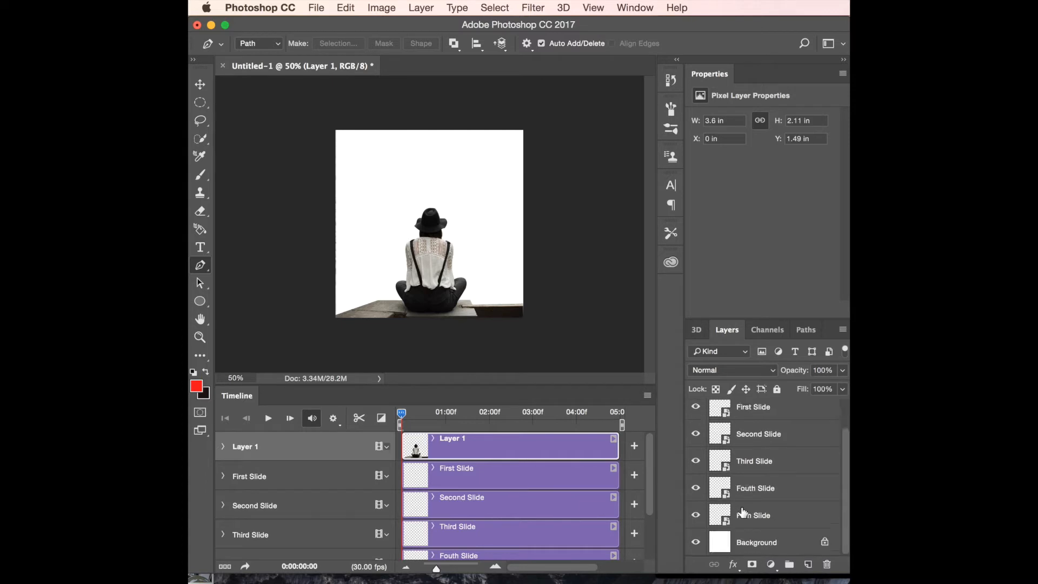
pyautogui.click(755, 544)
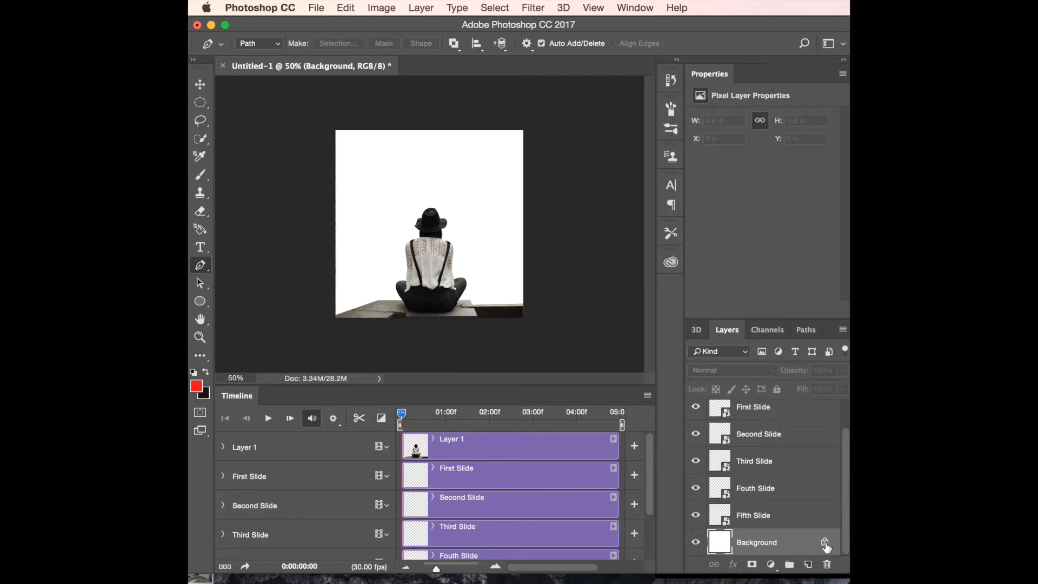
pyautogui.click(825, 544)
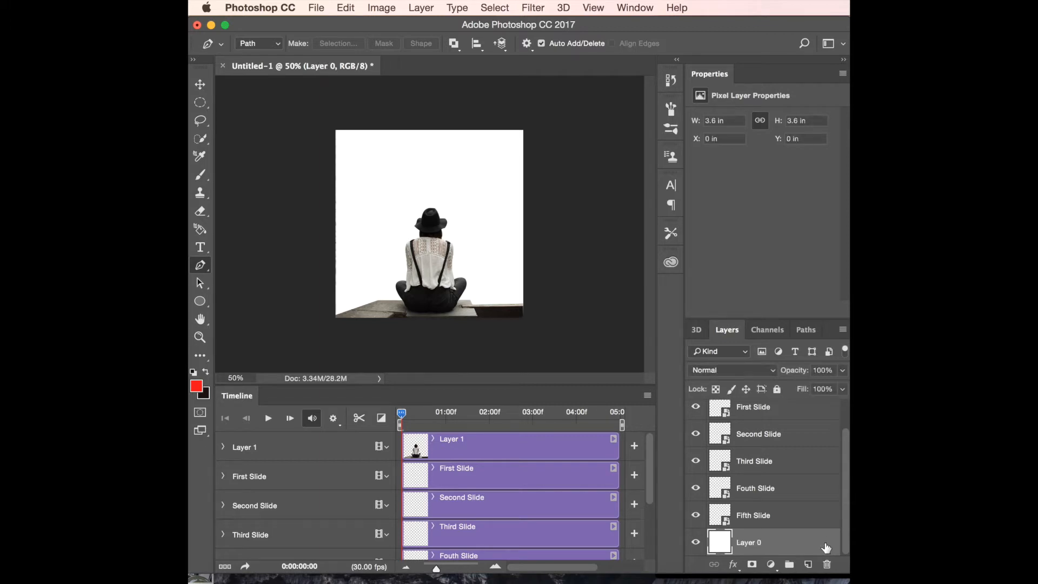
pyautogui.scroll(2, 782, 527)
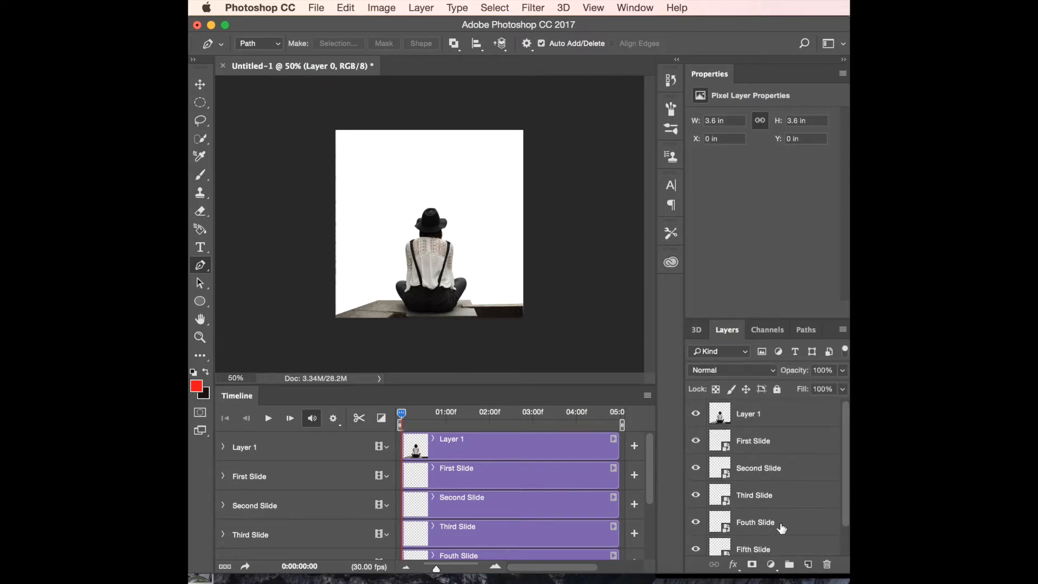
pyautogui.scroll(-1, 783, 528)
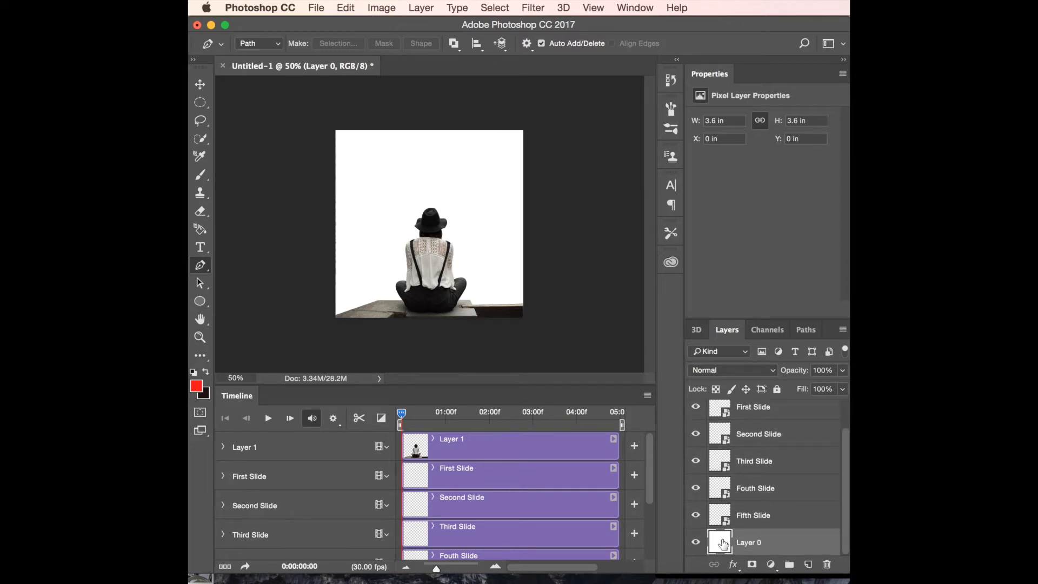
pyautogui.scroll(1, 782, 528)
pyautogui.scroll(-1, 783, 527)
pyautogui.scroll(-5, 410, 488)
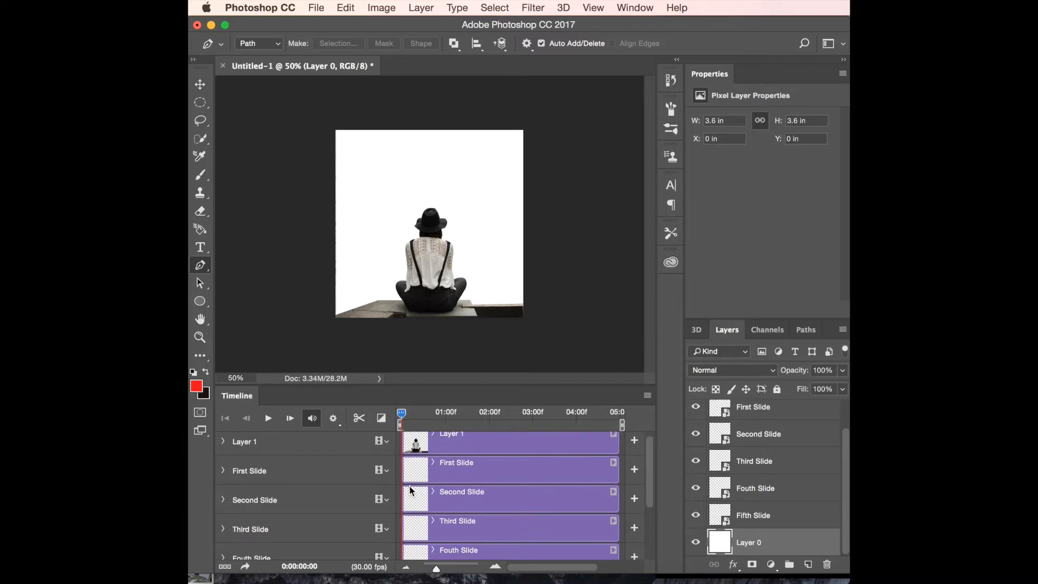
# Step: Add the text 2018 on the white area above the seated woman and set its font to Arial Black
pyautogui.scroll(5, 410, 485)
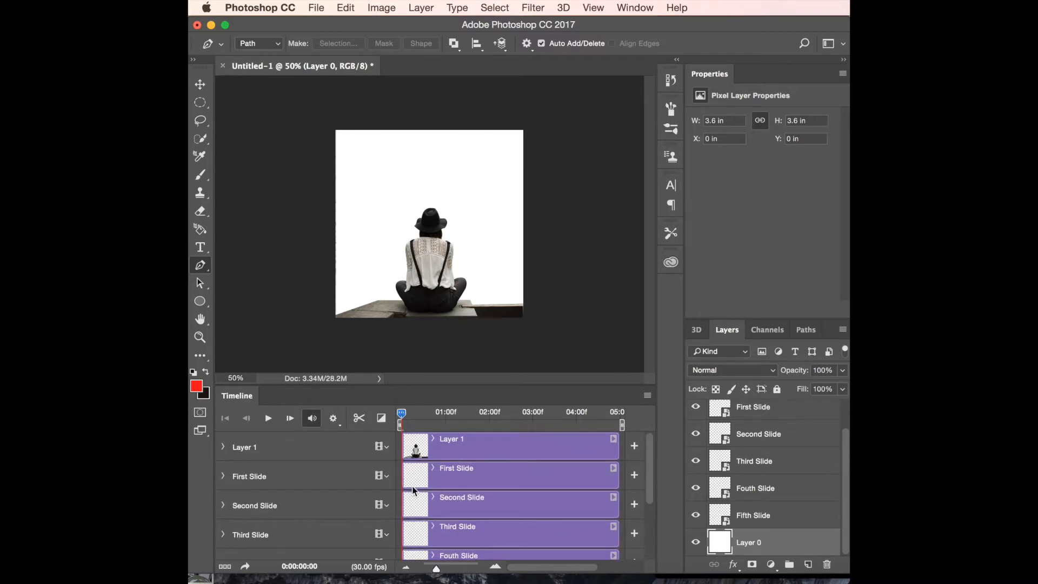
pyautogui.click(200, 247)
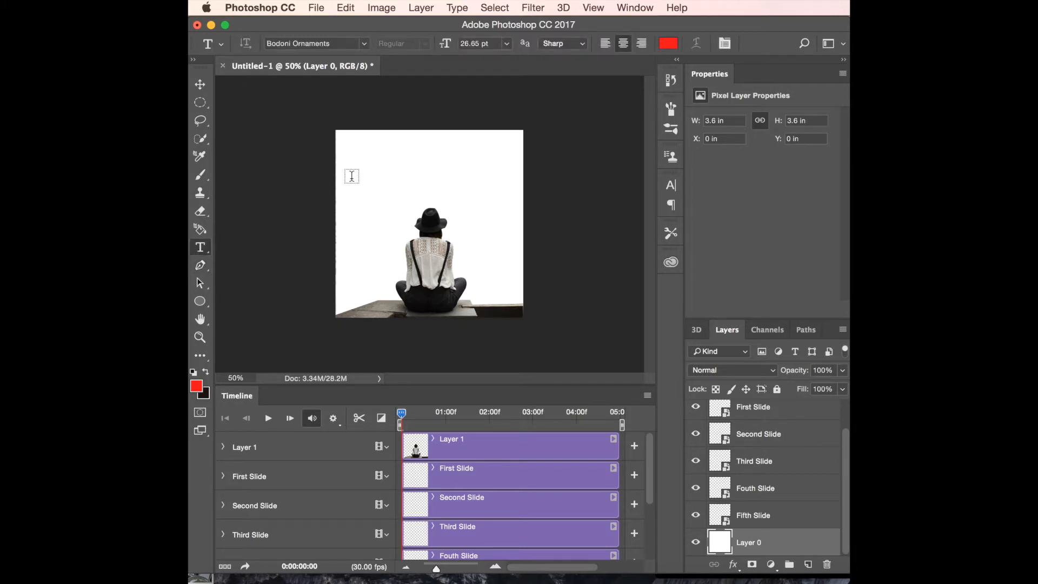
pyautogui.click(370, 174)
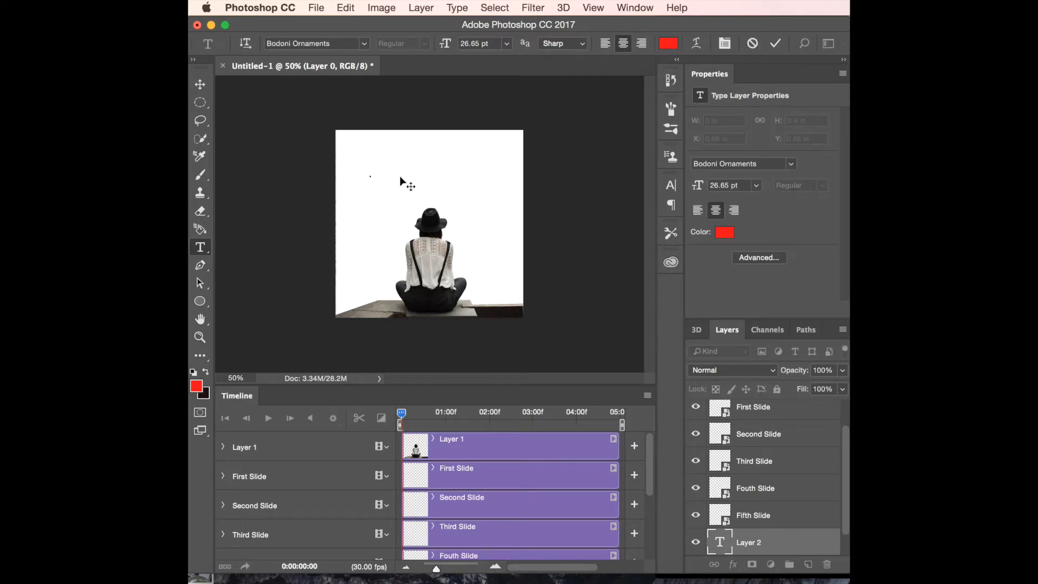
pyautogui.write('Text')
pyautogui.moveTo(404, 171); pyautogui.dragTo(336, 172)
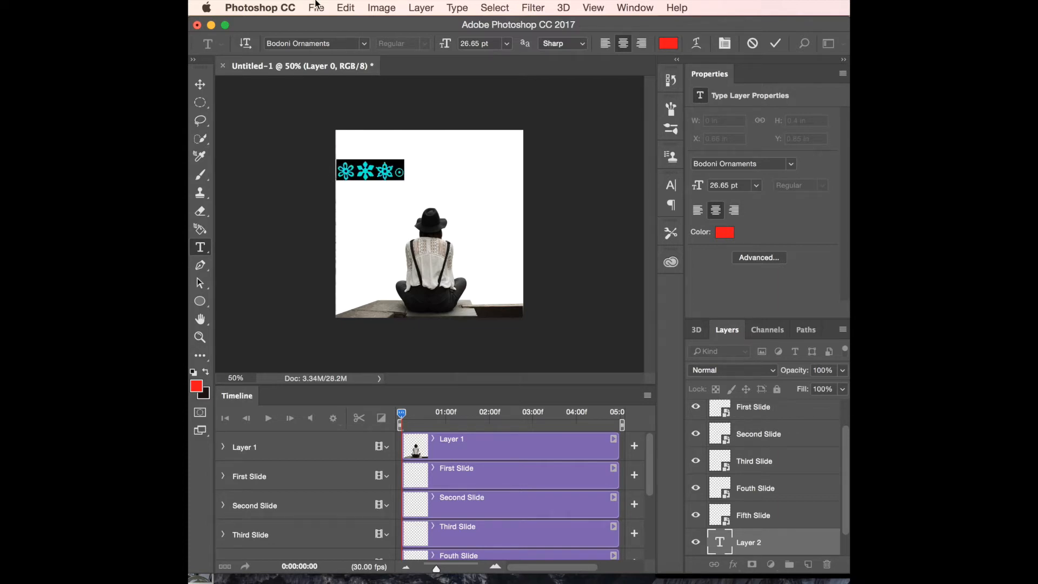
pyautogui.click(367, 43)
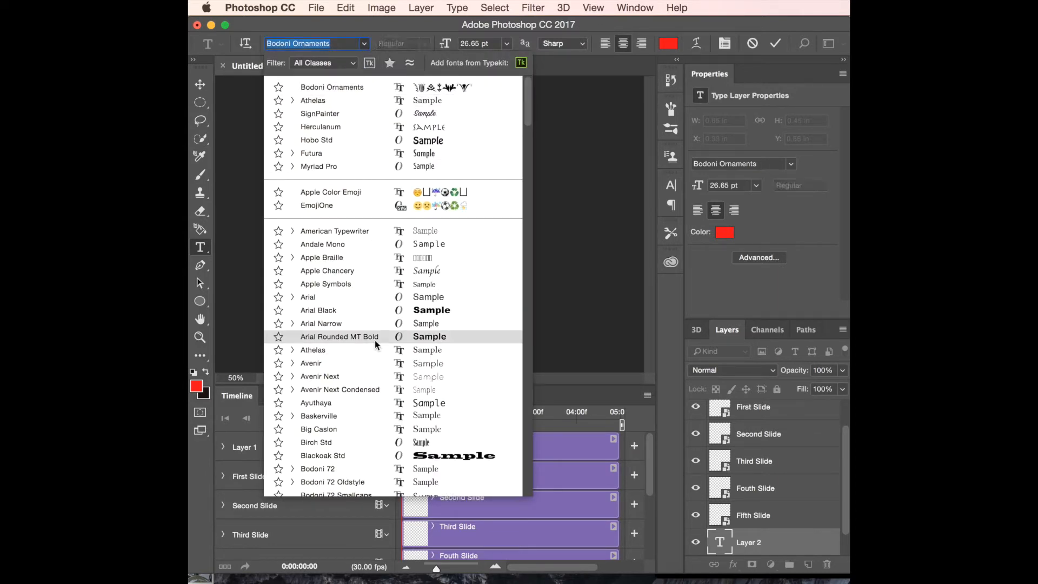
pyautogui.click(363, 307)
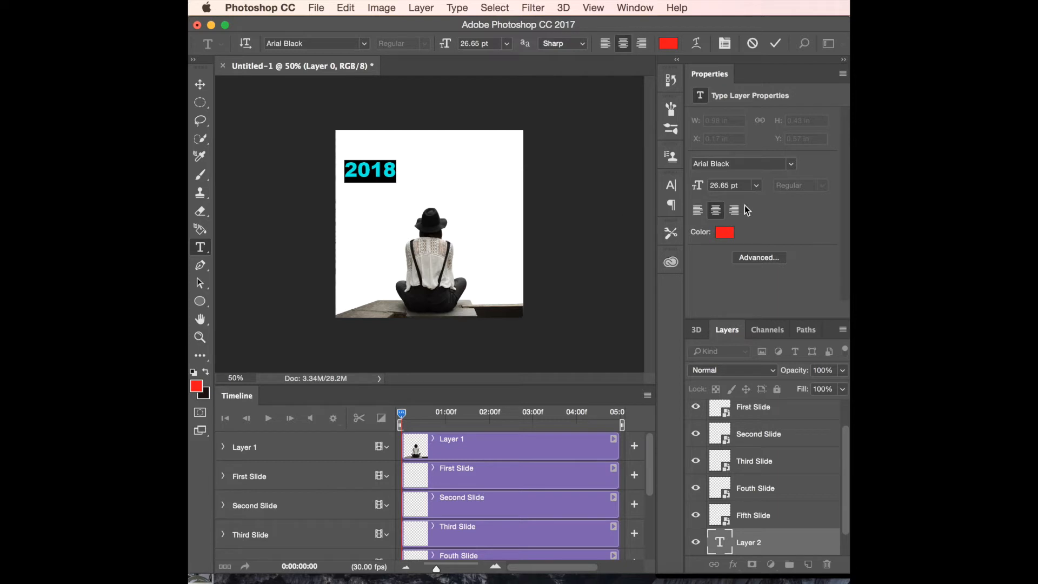
# Step: Set the 2018 text's color to black, 000000
pyautogui.click(726, 232)
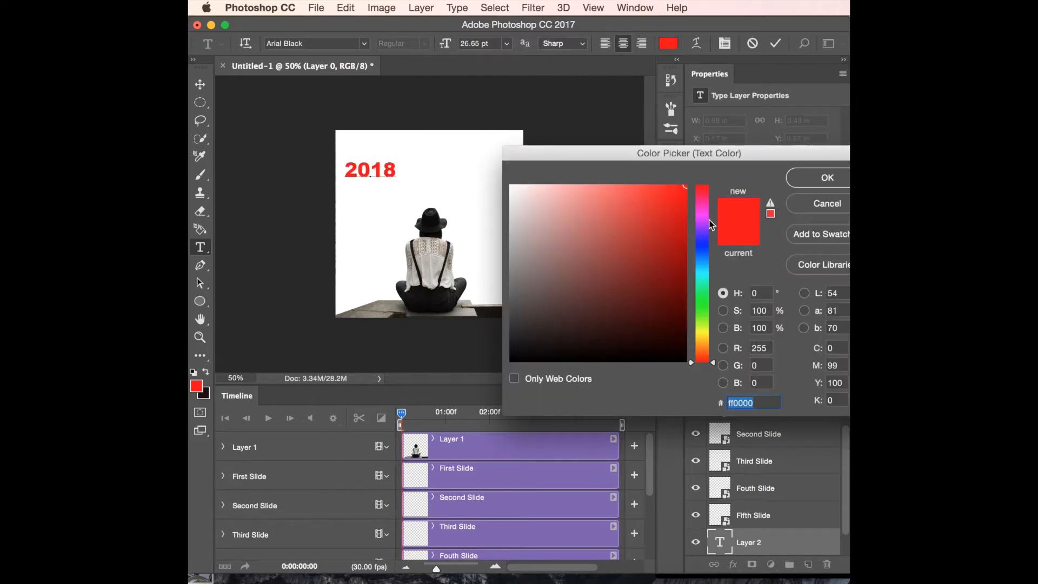
pyautogui.write('000000')
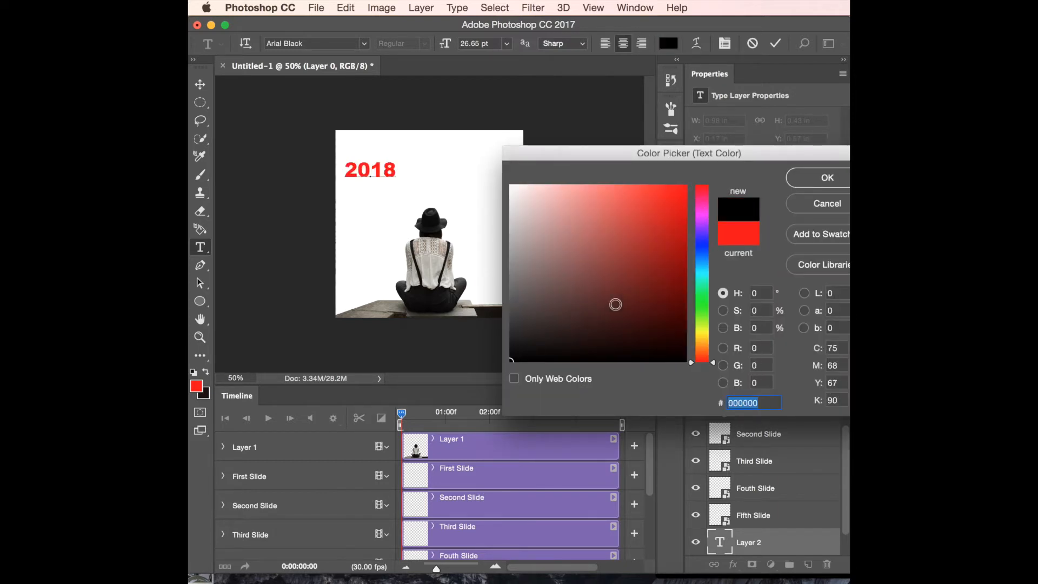
pyautogui.click(799, 183)
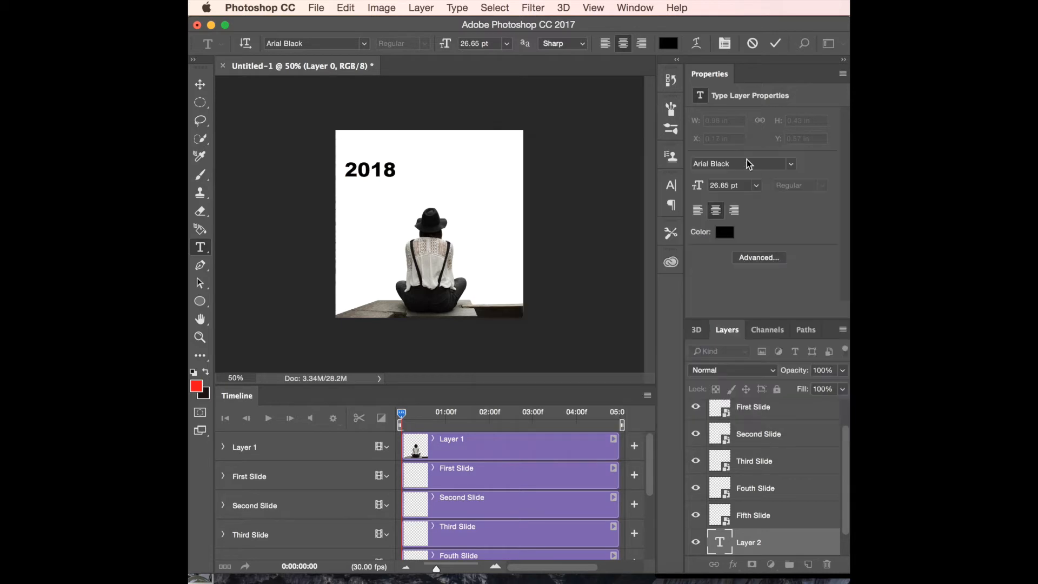
# Step: Enlarge the 2018 text to 73.65 pt and center it above the woman's head at about X 0.44 in, Y 0.36 in
pyautogui.moveTo(698, 189); pyautogui.dragTo(730, 186)
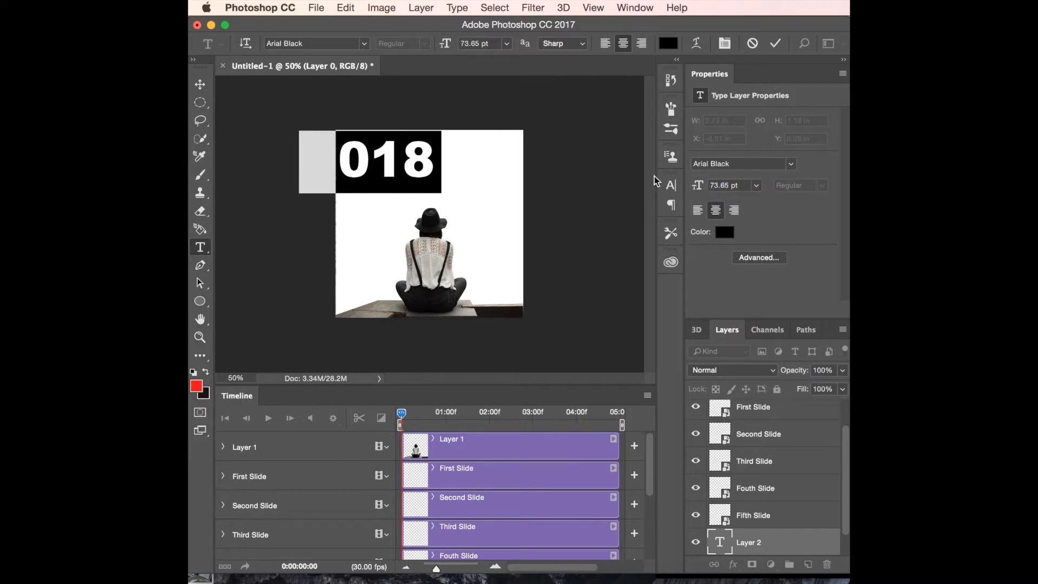
pyautogui.click(201, 88)
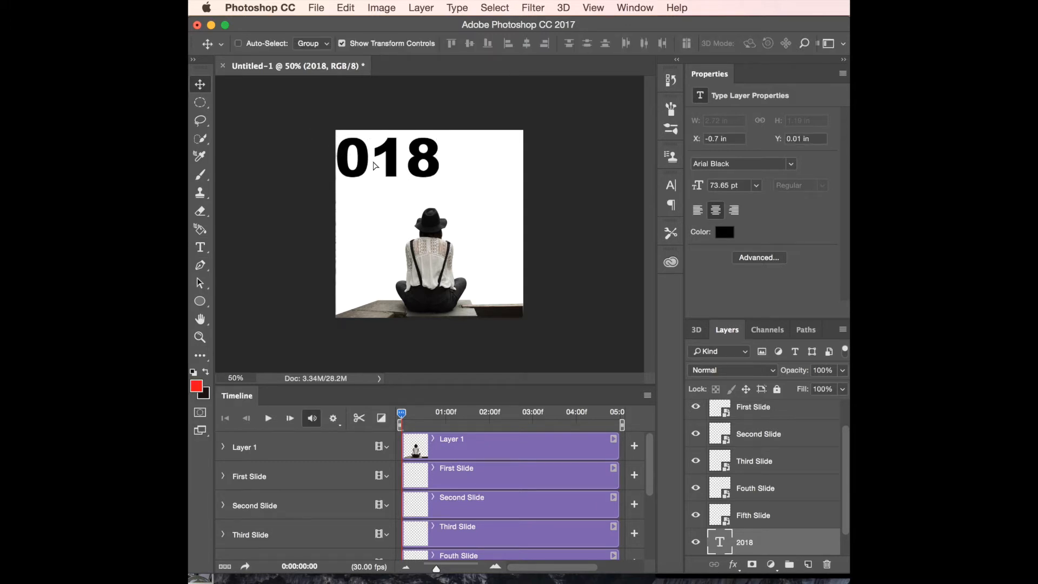
pyautogui.moveTo(425, 176); pyautogui.dragTo(396, 160)
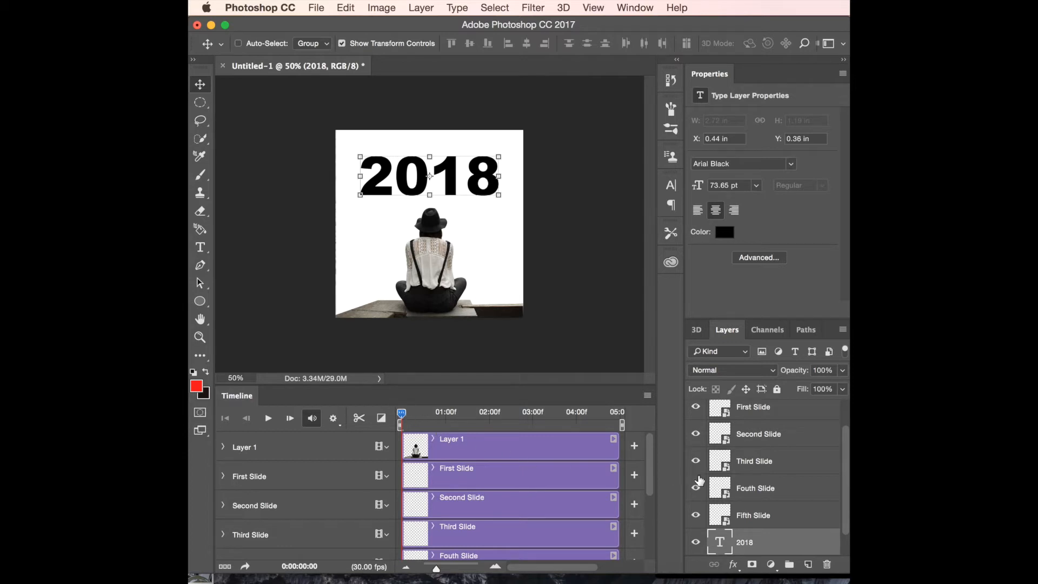
# Step: Extend every layer's clip in the timeline, from Layer 1 through the slides and 2018 to Layer 0, to end at 09:29
pyautogui.scroll(2, 734, 495)
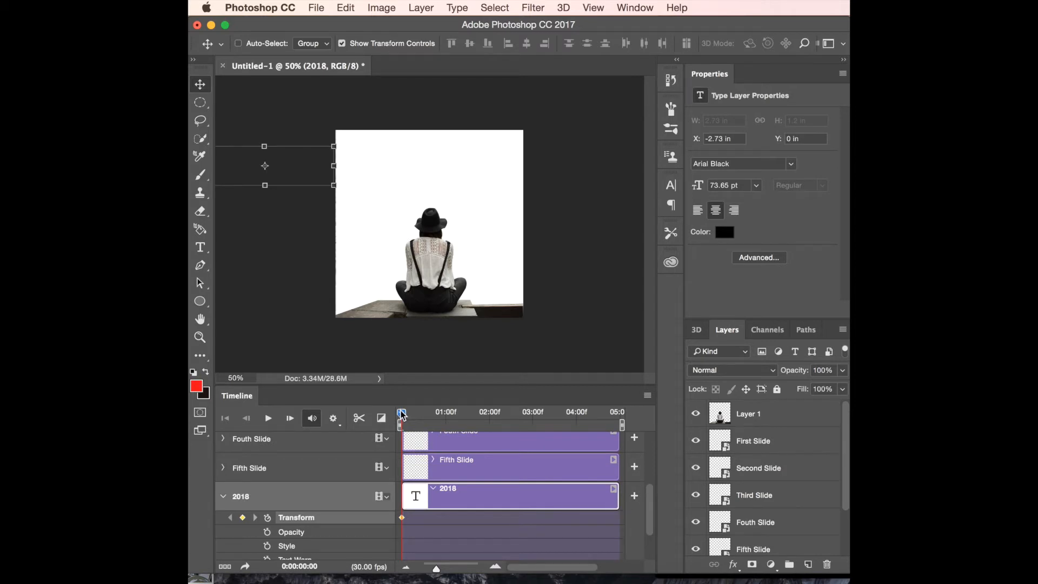
pyautogui.moveTo(403, 414)
pyautogui.mouseDown()
pyautogui.moveTo(423, 416)
pyautogui.moveTo(402, 414)
pyautogui.mouseUp()
pyautogui.moveTo(437, 572); pyautogui.dragTo(433, 573)
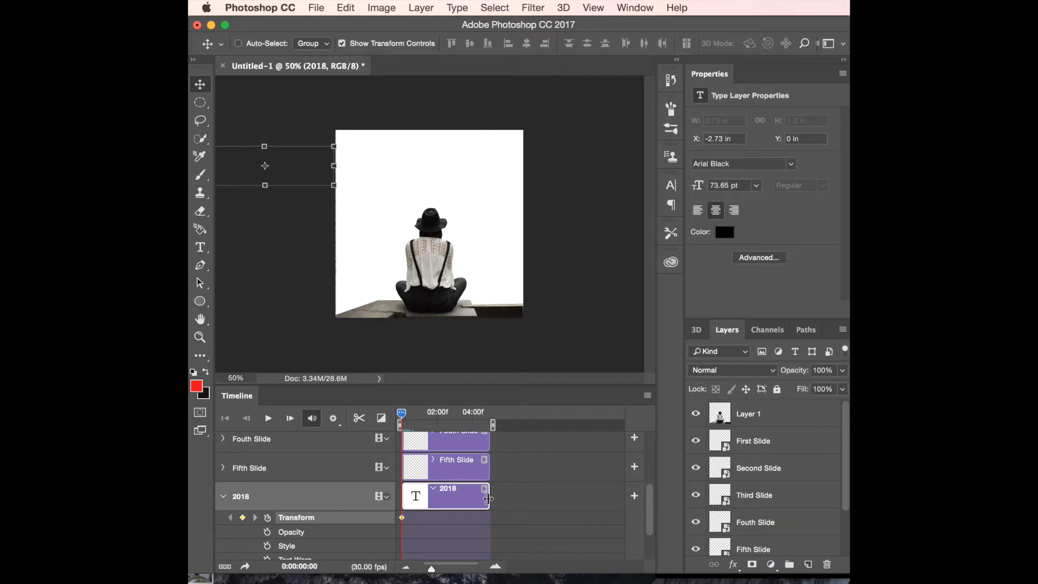
pyautogui.moveTo(488, 499); pyautogui.dragTo(577, 499)
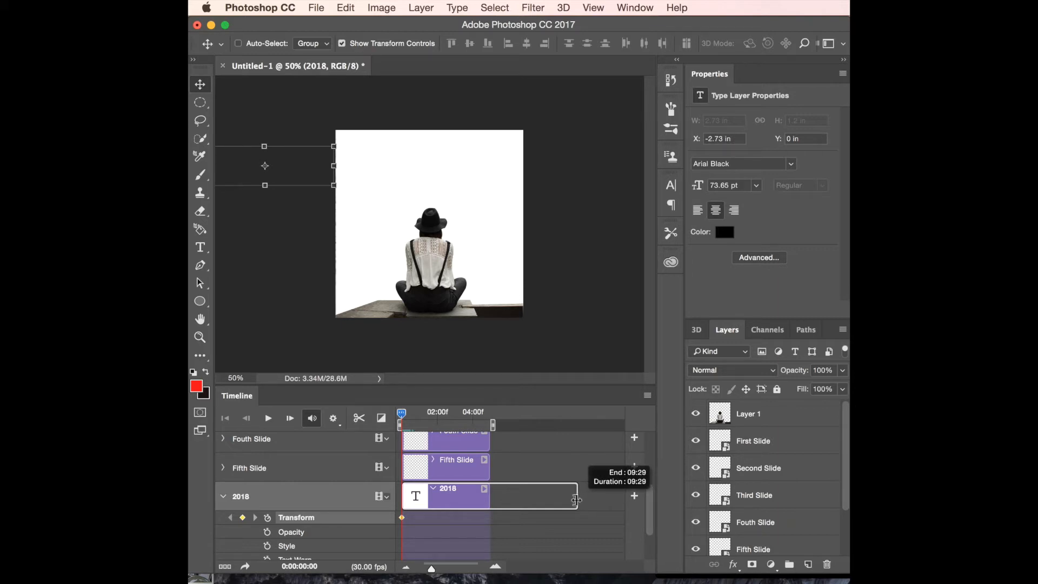
pyautogui.moveTo(576, 499); pyautogui.dragTo(576, 500)
pyautogui.moveTo(490, 466); pyautogui.dragTo(579, 464)
pyautogui.moveTo(489, 442); pyautogui.dragTo(579, 439)
pyautogui.scroll(3, 538, 464)
pyautogui.moveTo(488, 482); pyautogui.dragTo(579, 482)
pyautogui.moveTo(489, 452); pyautogui.dragTo(579, 452)
pyautogui.scroll(2, 497, 463)
pyautogui.moveTo(490, 476); pyautogui.dragTo(578, 475)
pyautogui.moveTo(488, 447); pyautogui.dragTo(579, 446)
pyautogui.moveTo(489, 475); pyautogui.dragTo(579, 475)
pyautogui.scroll(-5, 538, 493)
pyautogui.click(422, 523)
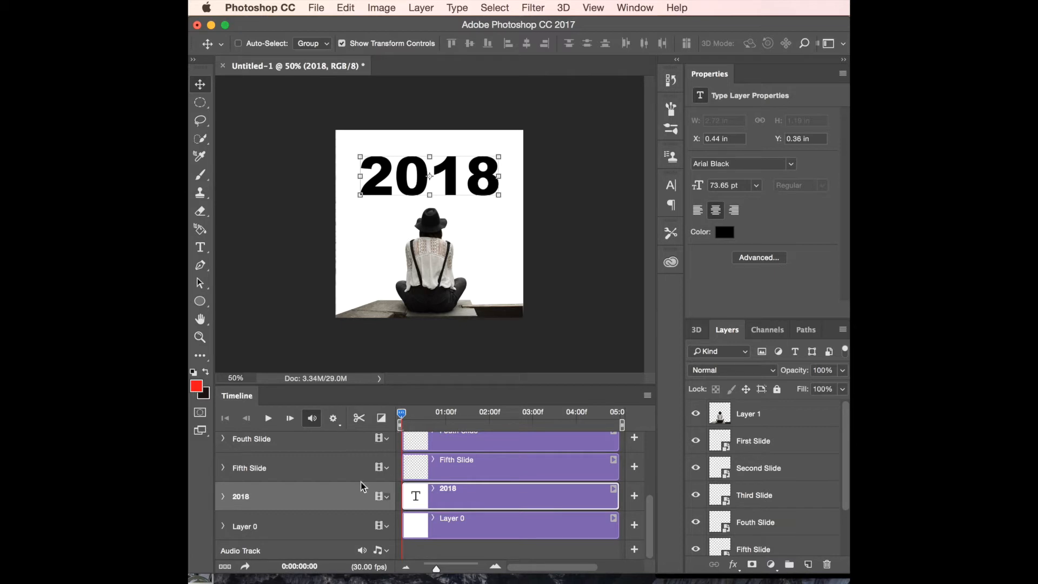
# Step: Expand the 2018 layer's timeline properties and rotate its text upside down by about 179.76°
pyautogui.click(223, 496)
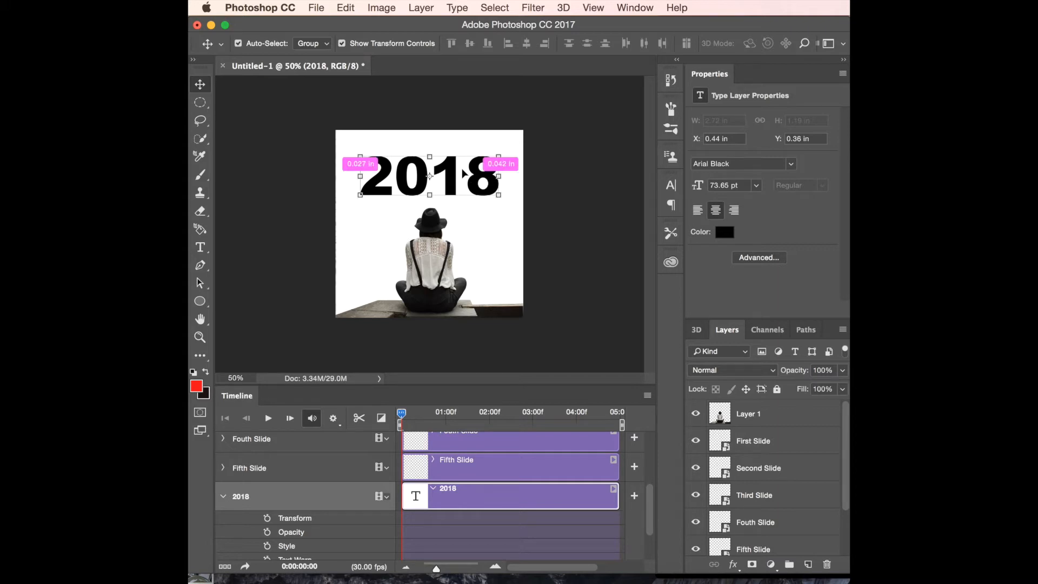
pyautogui.press('super+t')
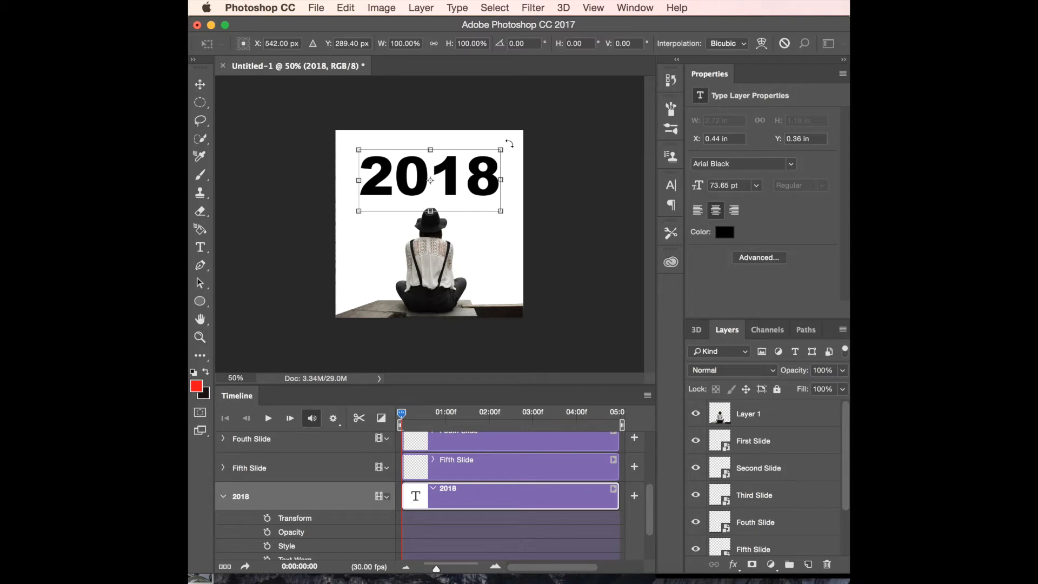
pyautogui.moveTo(509, 143); pyautogui.dragTo(332, 227)
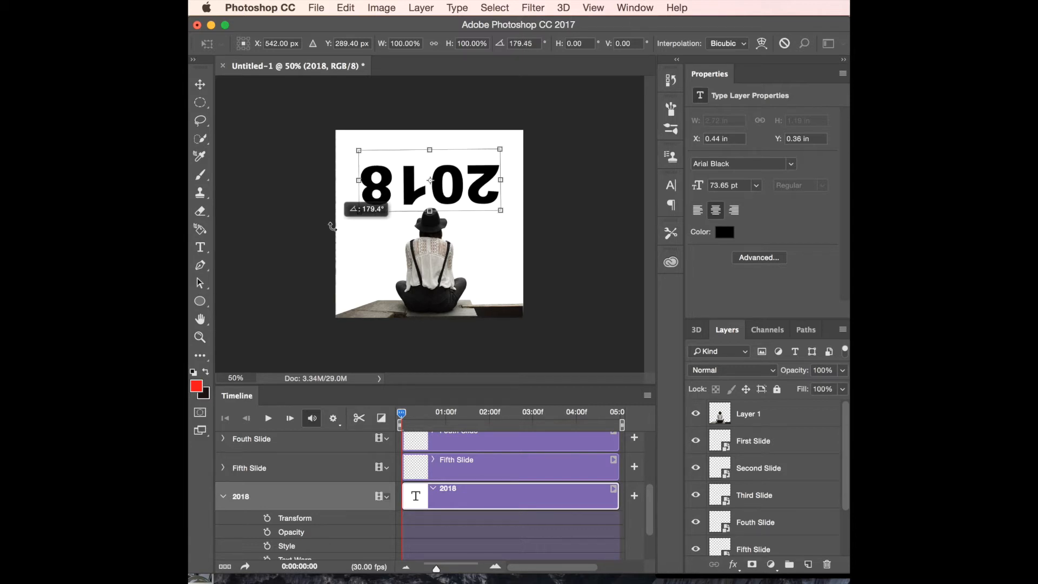
pyautogui.moveTo(332, 226); pyautogui.dragTo(330, 225)
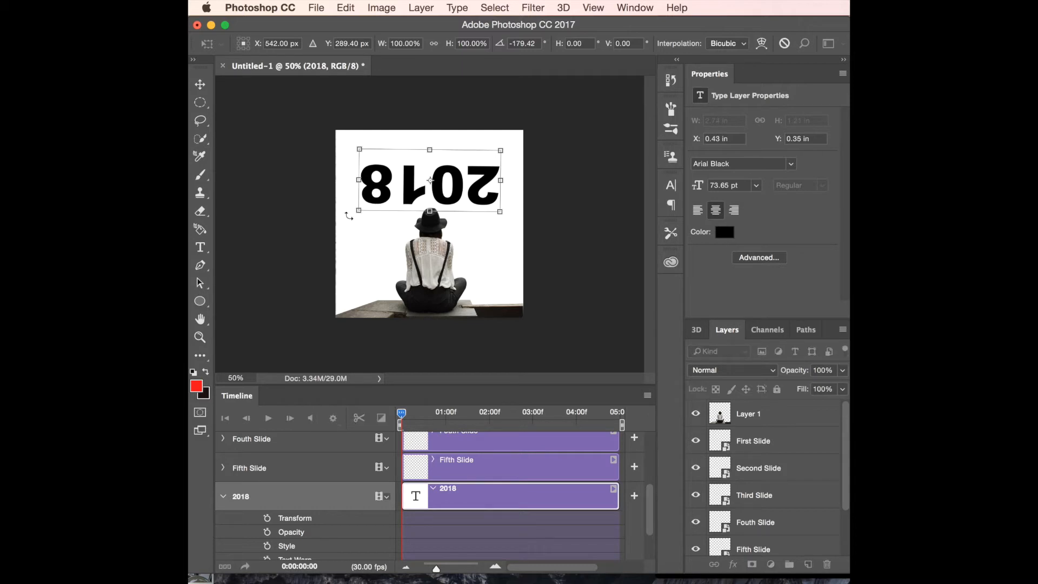
pyautogui.moveTo(349, 218); pyautogui.dragTo(349, 216)
# Step: Move the 2018 text just outside the canvas's left edge and enable Transform keyframing for it at 0:00:00:00
pyautogui.moveTo(461, 190); pyautogui.dragTo(304, 160)
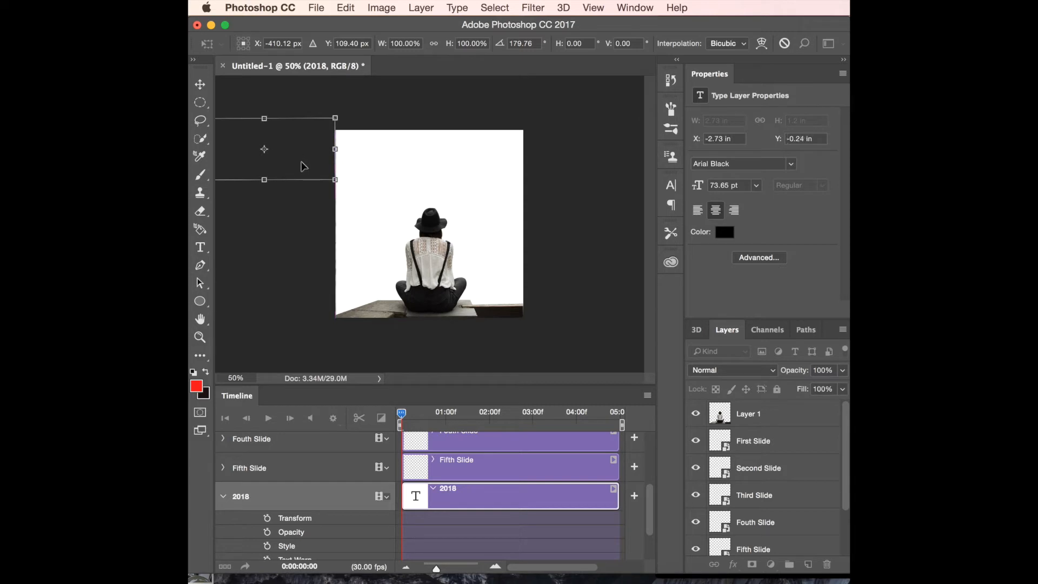
pyautogui.moveTo(301, 163); pyautogui.dragTo(300, 167)
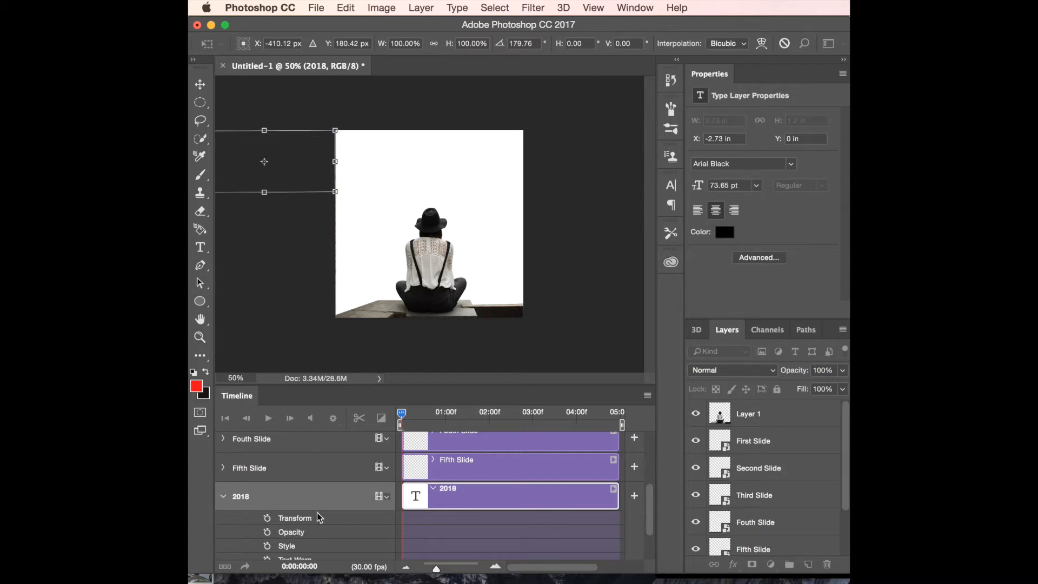
pyautogui.press('Return')
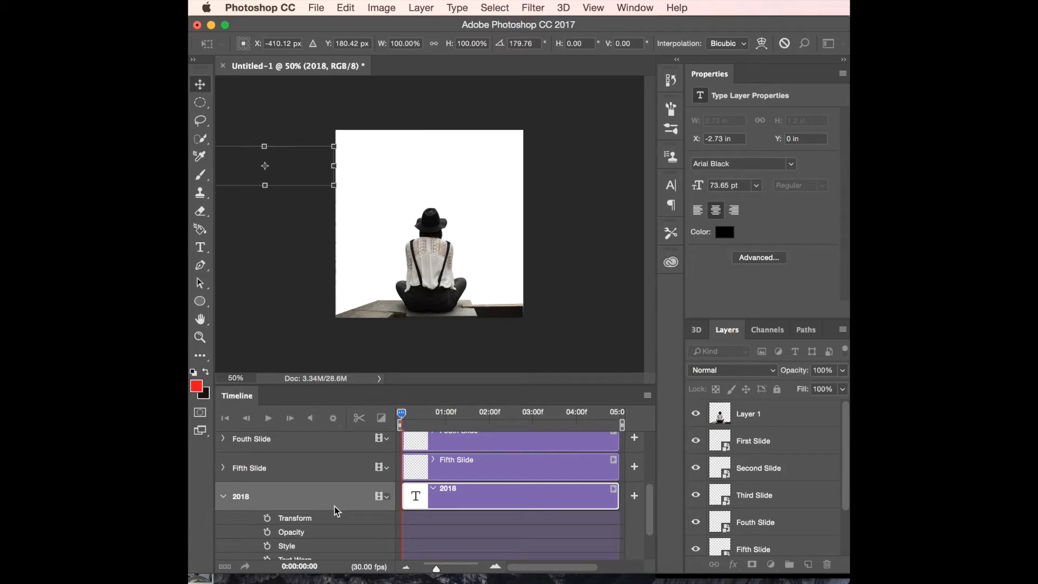
pyautogui.click(267, 519)
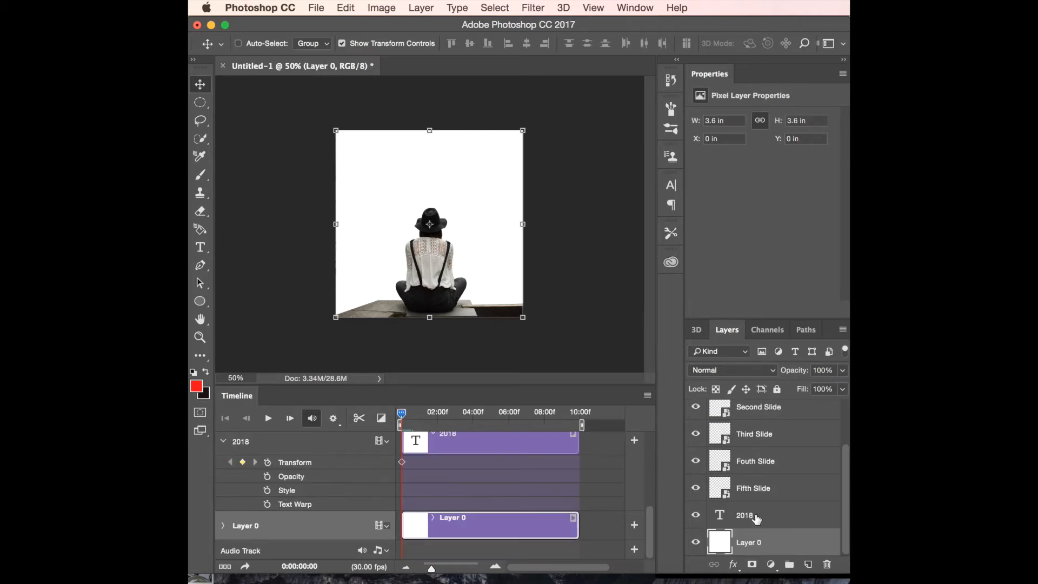
# Step: At 0:00:00:20, rotate the 2018 text by about 179.56° and place it upright above the woman at about X 0.42 in, Y 0.55 in
pyautogui.click(474, 474)
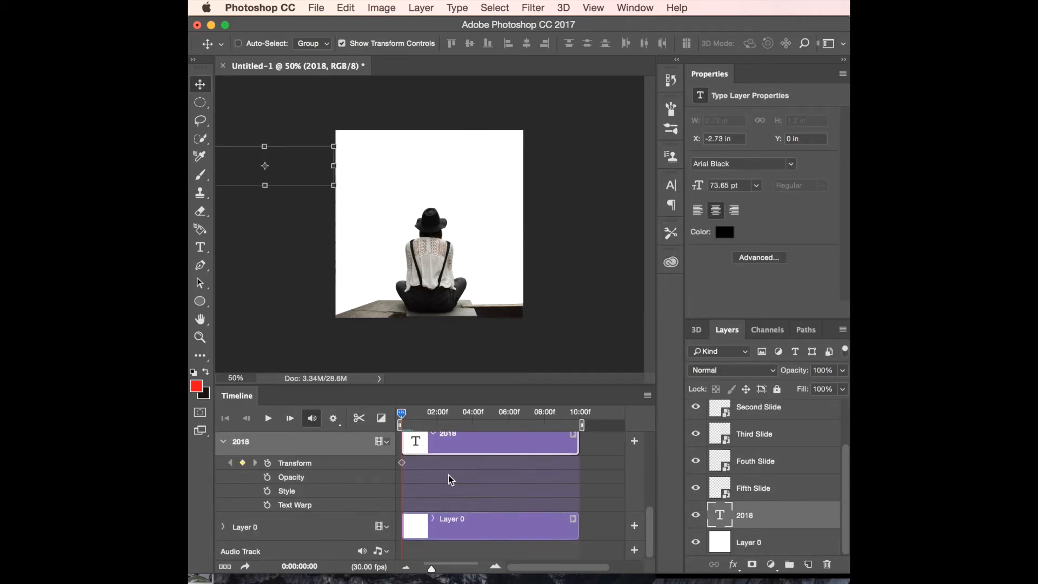
pyautogui.scroll(4, 449, 475)
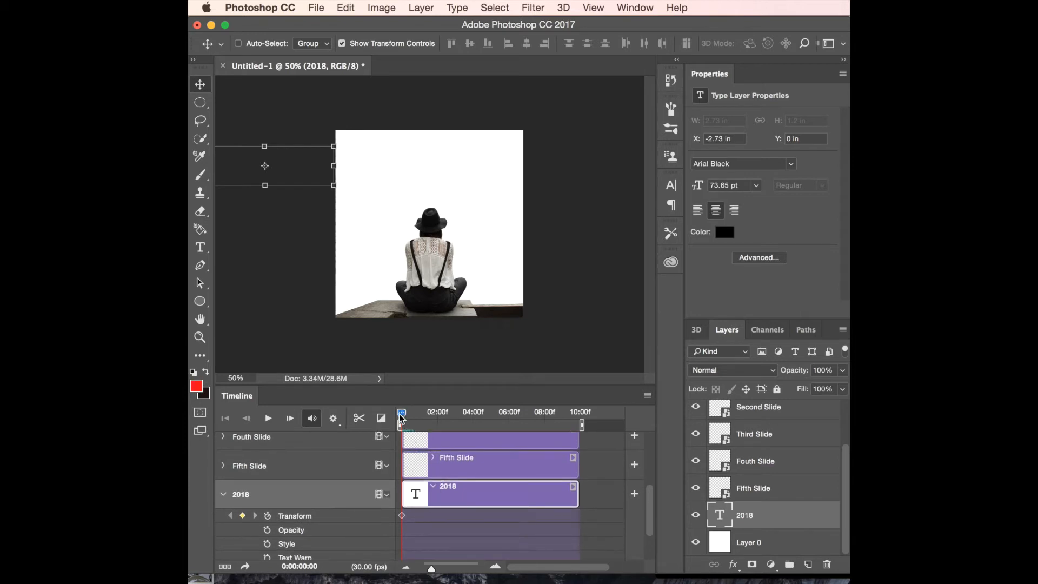
pyautogui.moveTo(402, 415)
pyautogui.mouseDown()
pyautogui.moveTo(579, 427)
pyautogui.moveTo(413, 425)
pyautogui.mouseUp()
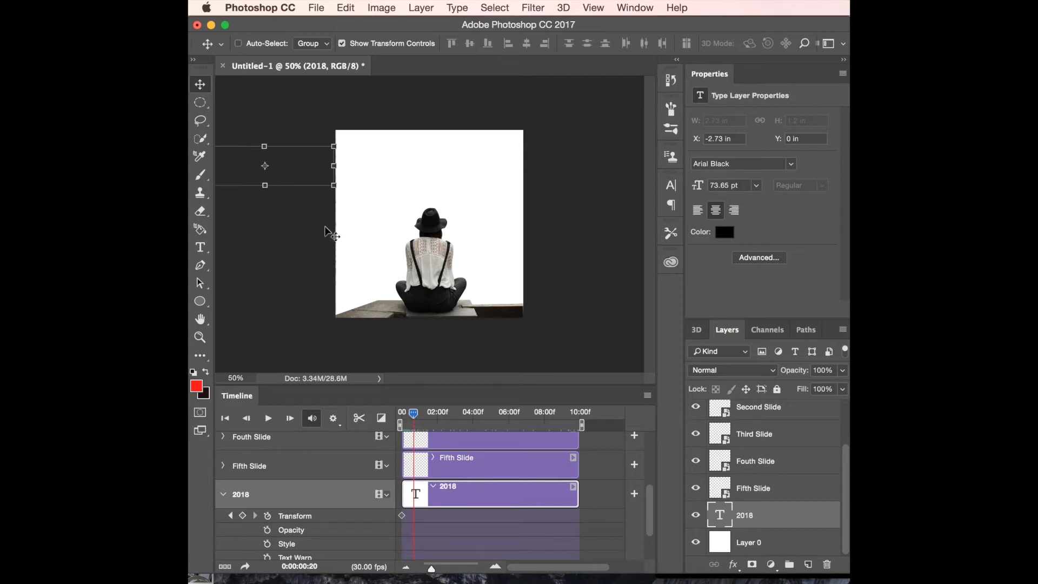
pyautogui.press('super+t')
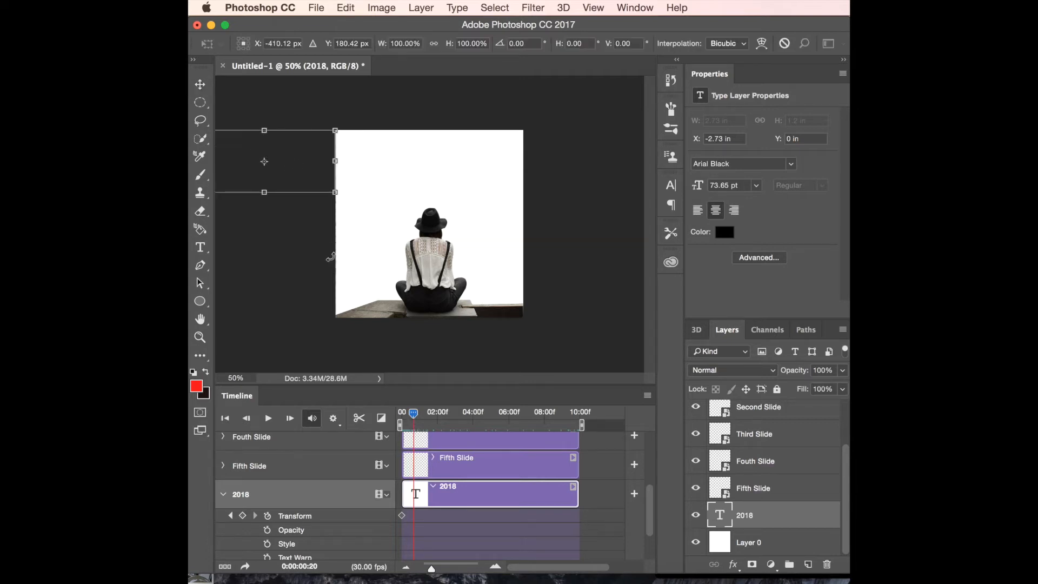
pyautogui.press('super+minus')
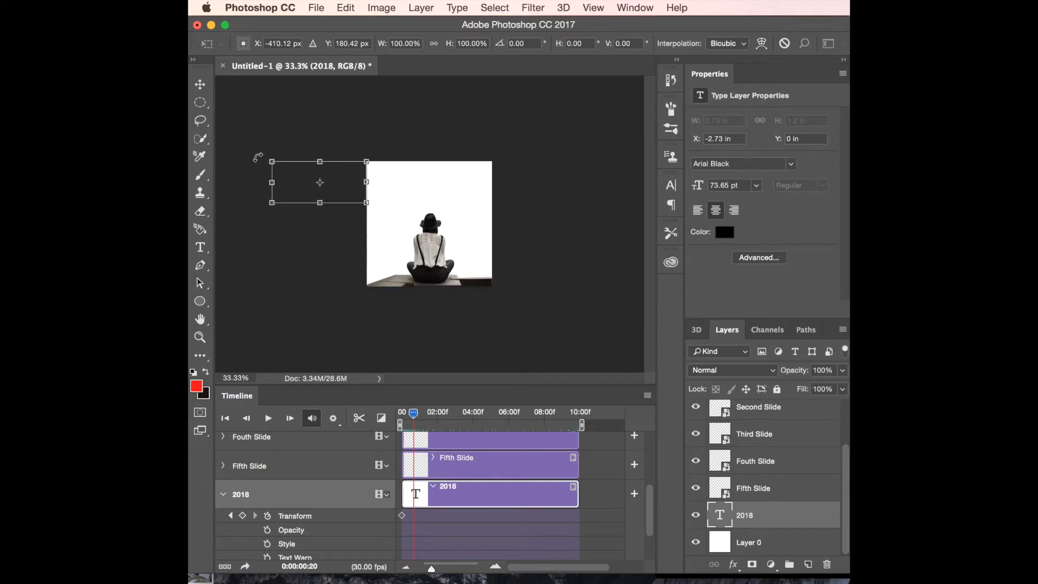
pyautogui.moveTo(262, 153); pyautogui.dragTo(407, 224)
pyautogui.moveTo(406, 221); pyautogui.dragTo(407, 217)
pyautogui.moveTo(342, 183); pyautogui.dragTo(450, 200)
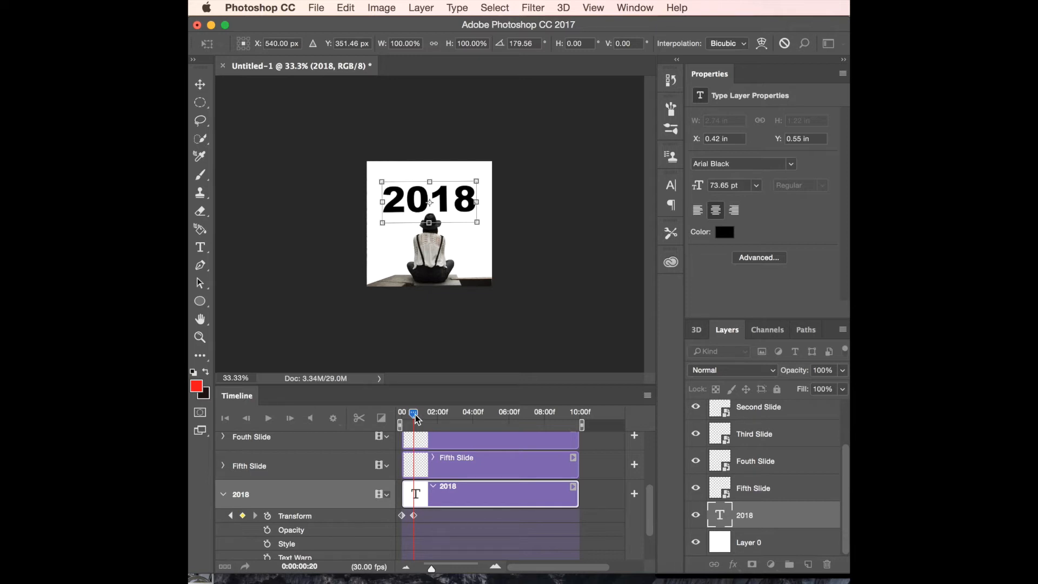
pyautogui.press('Return')
# Step: At 0:00:01:10, rotate the 2018 text by about -179.95° and move it just outside the canvas's right edge
pyautogui.moveTo(416, 416)
pyautogui.mouseDown()
pyautogui.moveTo(393, 414)
pyautogui.moveTo(413, 412)
pyautogui.mouseUp()
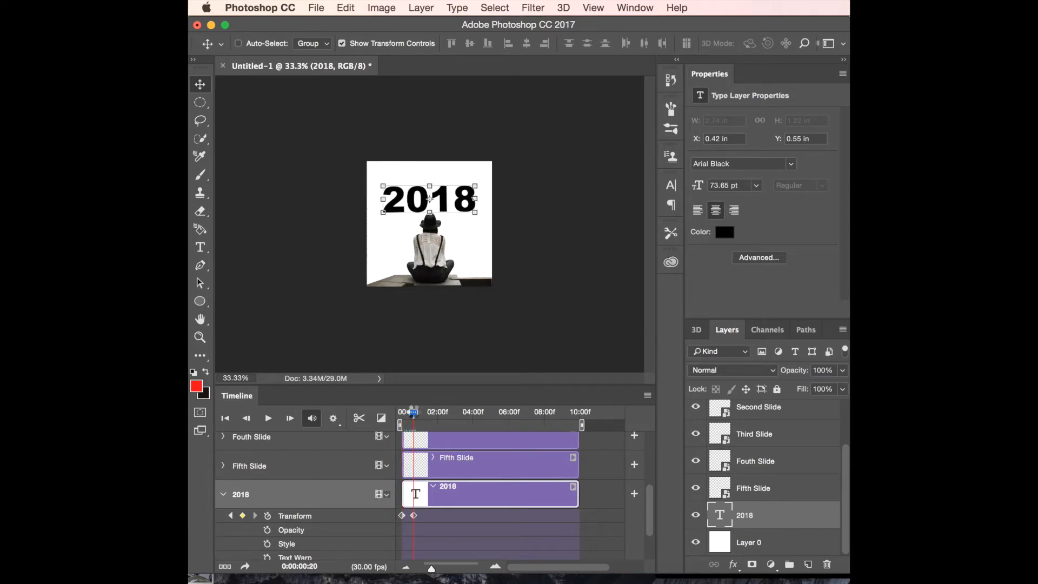
pyautogui.moveTo(413, 413); pyautogui.dragTo(425, 412)
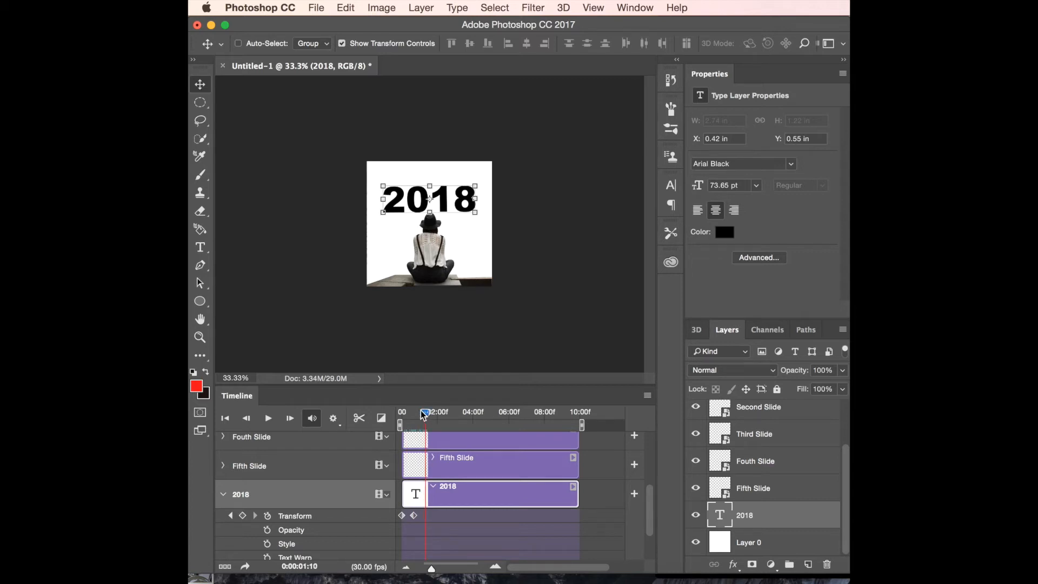
pyautogui.press('super+t')
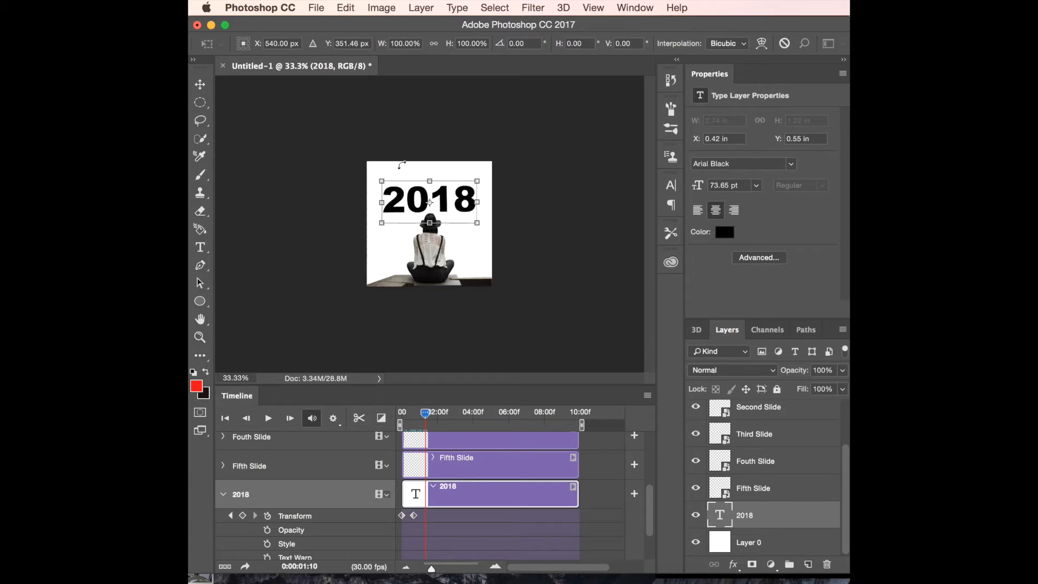
pyautogui.moveTo(375, 172); pyautogui.dragTo(520, 251)
pyautogui.moveTo(475, 202); pyautogui.dragTo(573, 186)
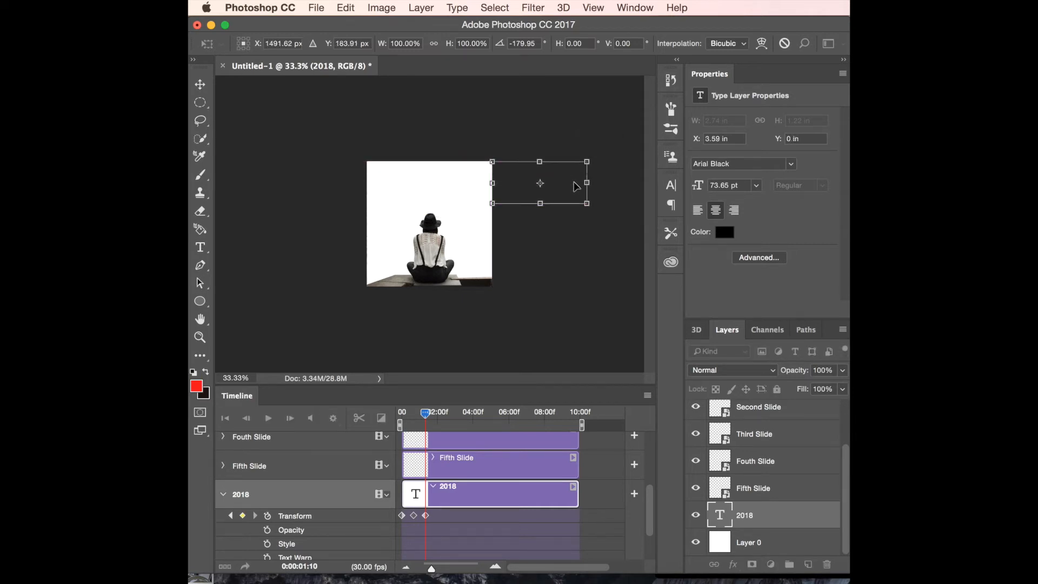
pyautogui.press('Return')
pyautogui.moveTo(426, 413)
pyautogui.mouseDown()
pyautogui.moveTo(400, 415)
pyautogui.moveTo(432, 414)
pyautogui.moveTo(413, 417)
pyautogui.mouseUp()
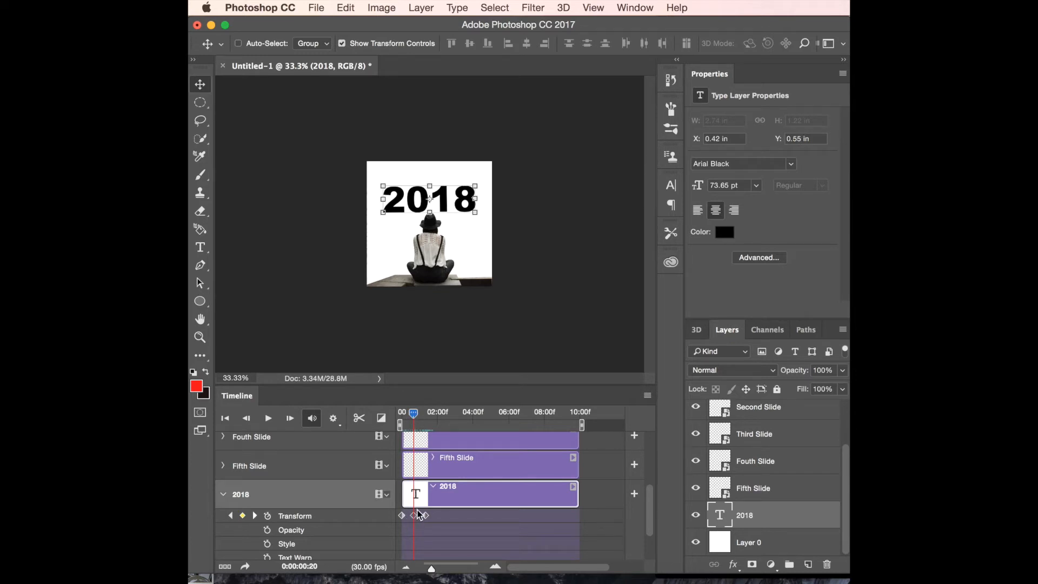
# Step: At 0:00:01:11, rotate the 2018 text by about 0.53° and place it outside the canvas's right edge at about X 3.6 in, Y 0.02 in
pyautogui.moveTo(415, 416); pyautogui.dragTo(427, 416)
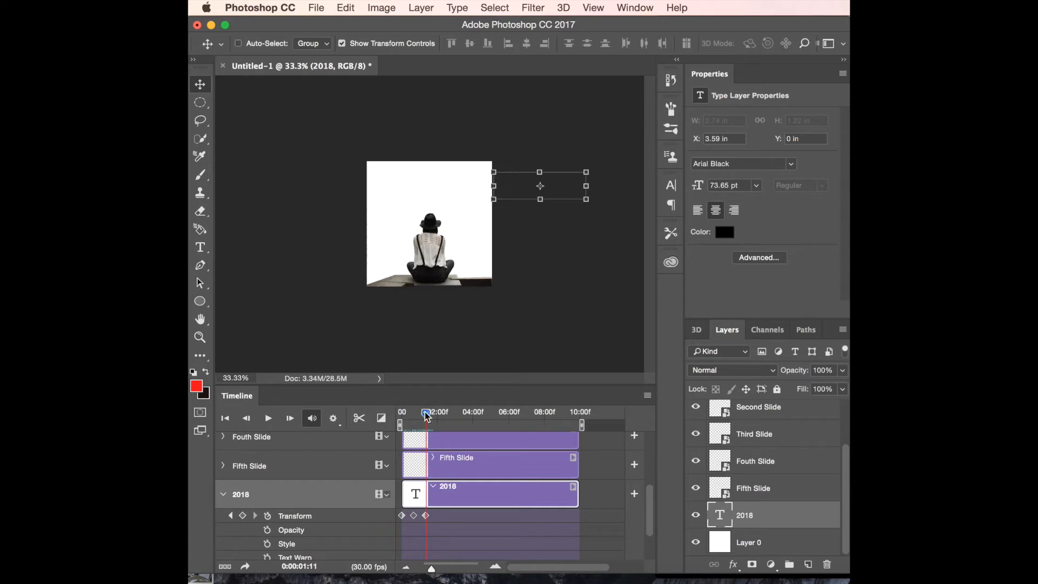
pyautogui.press('super+t')
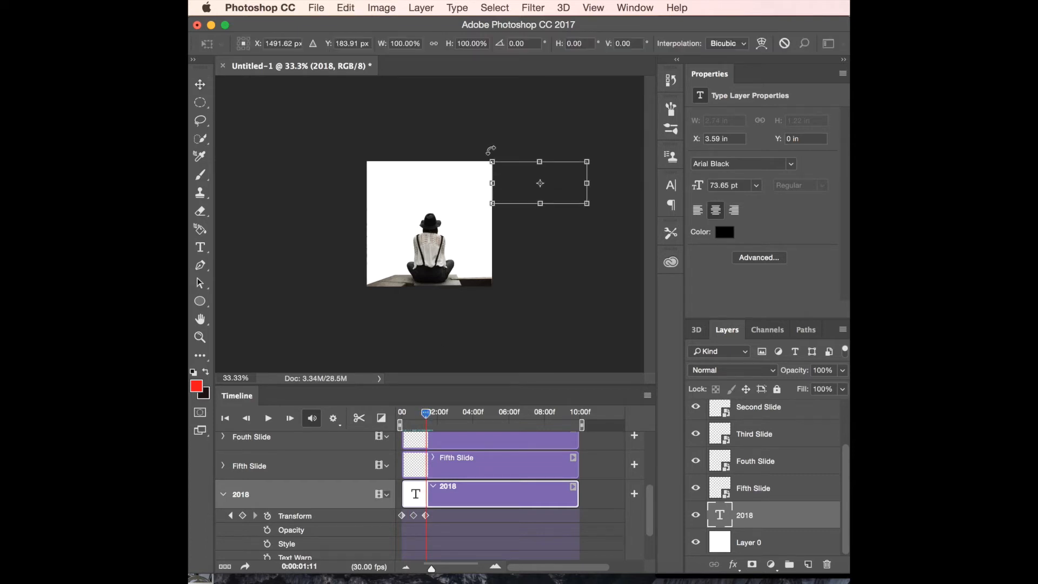
pyautogui.moveTo(486, 151); pyautogui.dragTo(466, 204)
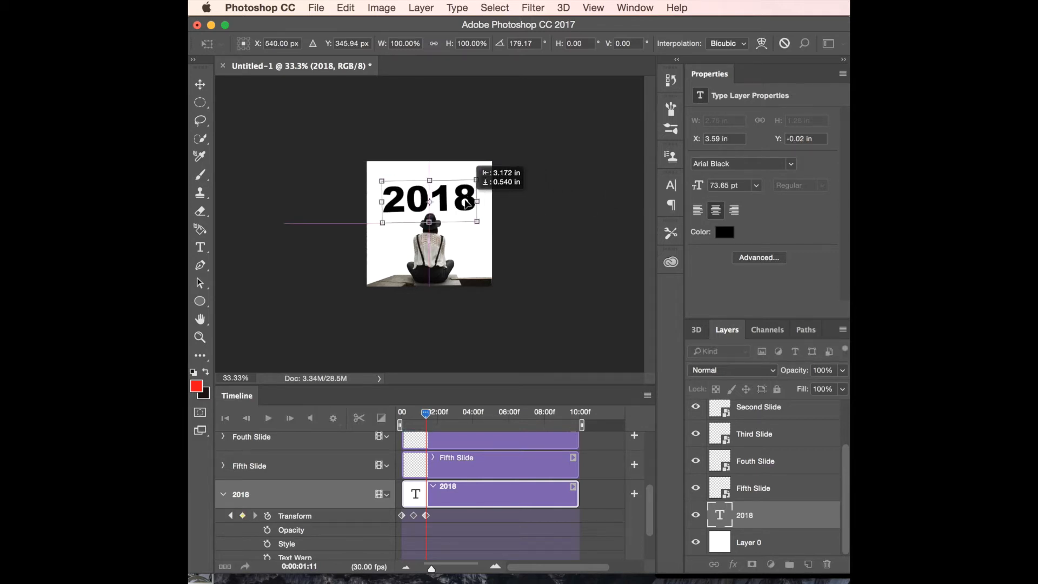
pyautogui.moveTo(466, 204); pyautogui.dragTo(466, 205)
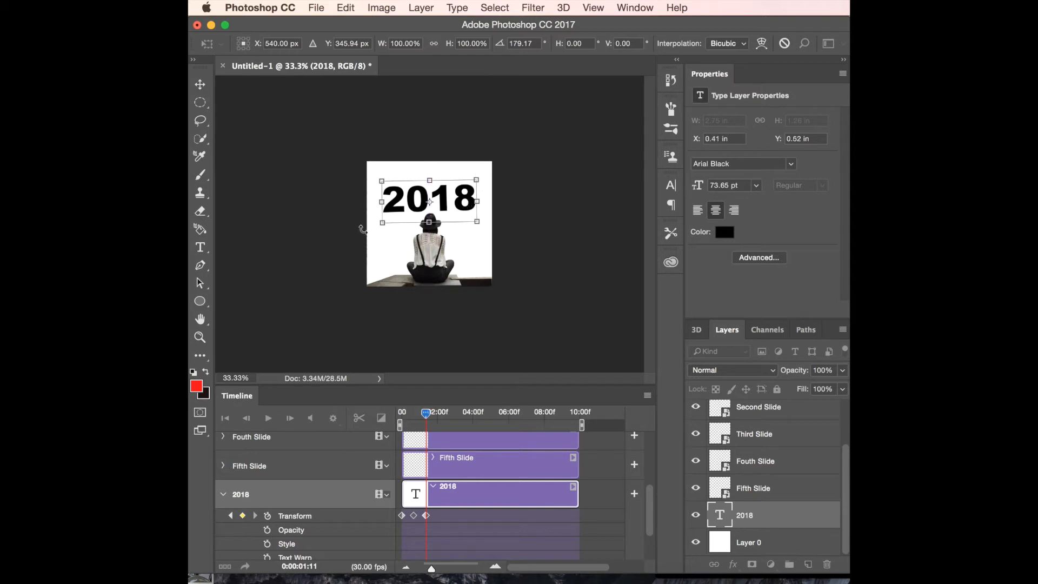
pyautogui.moveTo(371, 228); pyautogui.dragTo(519, 164)
pyautogui.moveTo(460, 204); pyautogui.dragTo(560, 182)
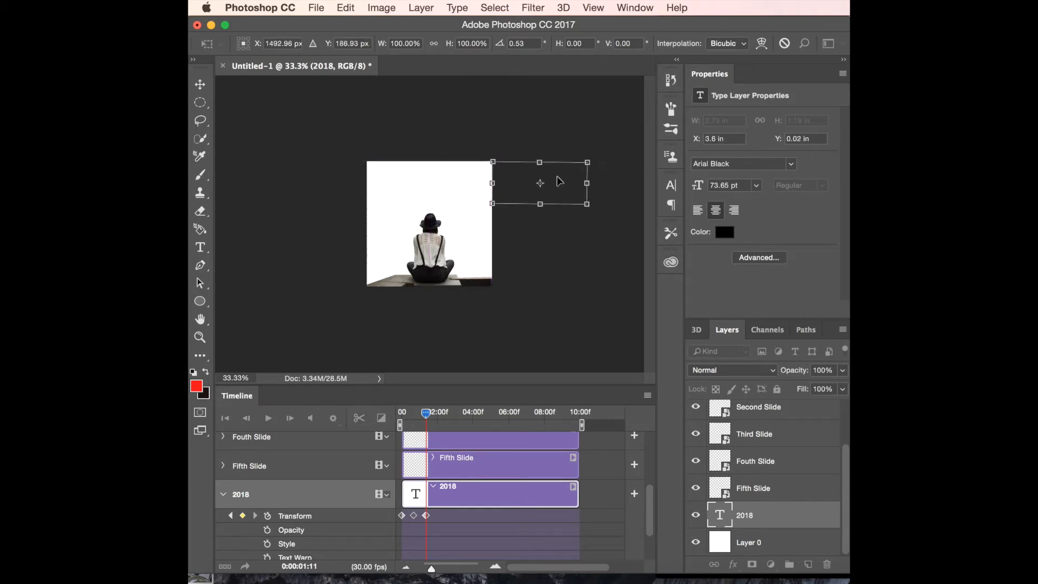
pyautogui.press('Return')
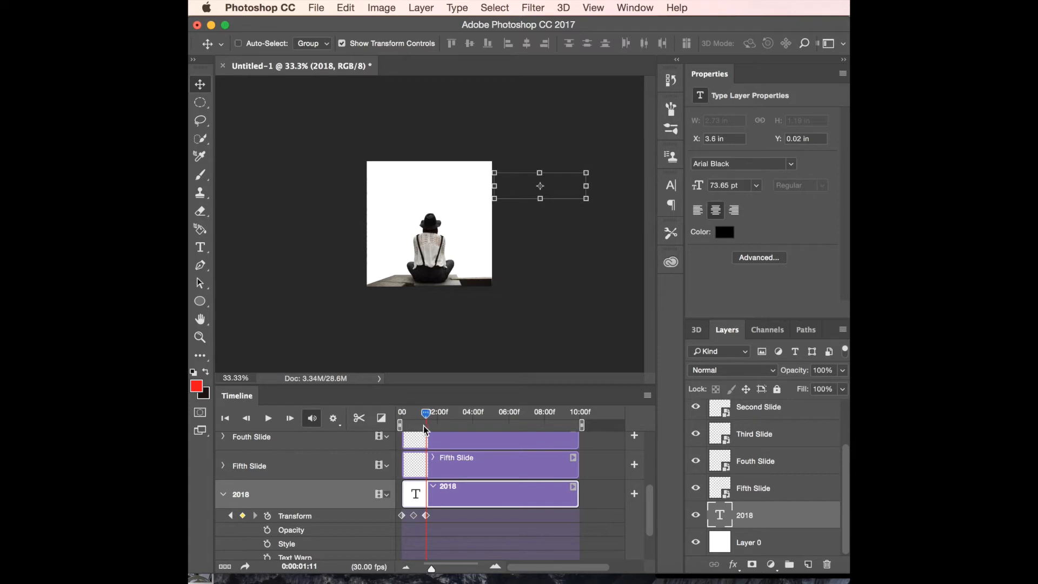
# Step: Enable Transform keyframing for the First Slide layer at 0:00:01:10, with the photo parked outside the canvas's left edge
pyautogui.moveTo(427, 418)
pyautogui.mouseDown()
pyautogui.moveTo(402, 416)
pyautogui.moveTo(425, 417)
pyautogui.mouseUp()
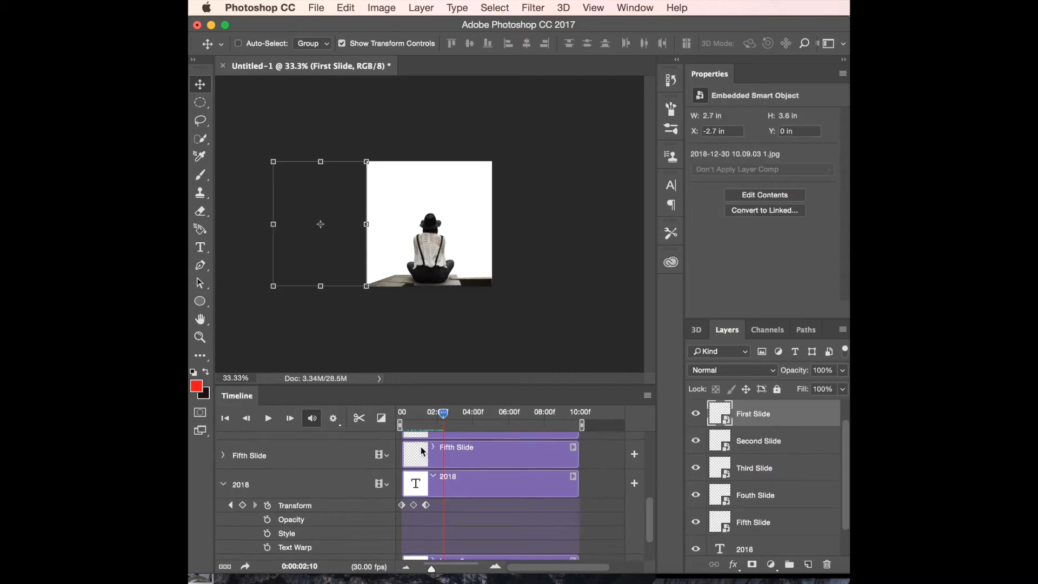
pyautogui.scroll(8, 425, 444)
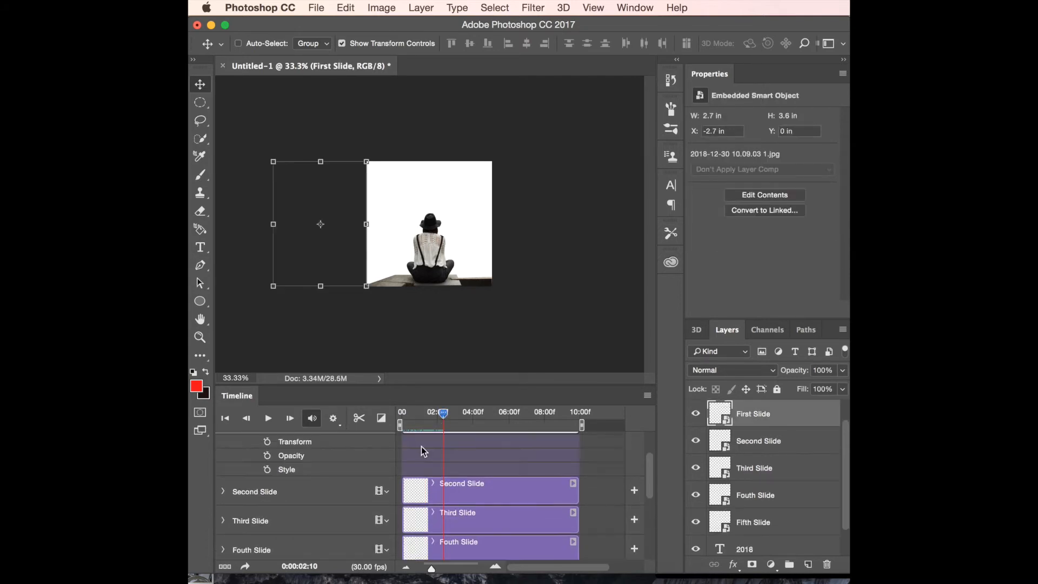
pyautogui.scroll(-8, 425, 444)
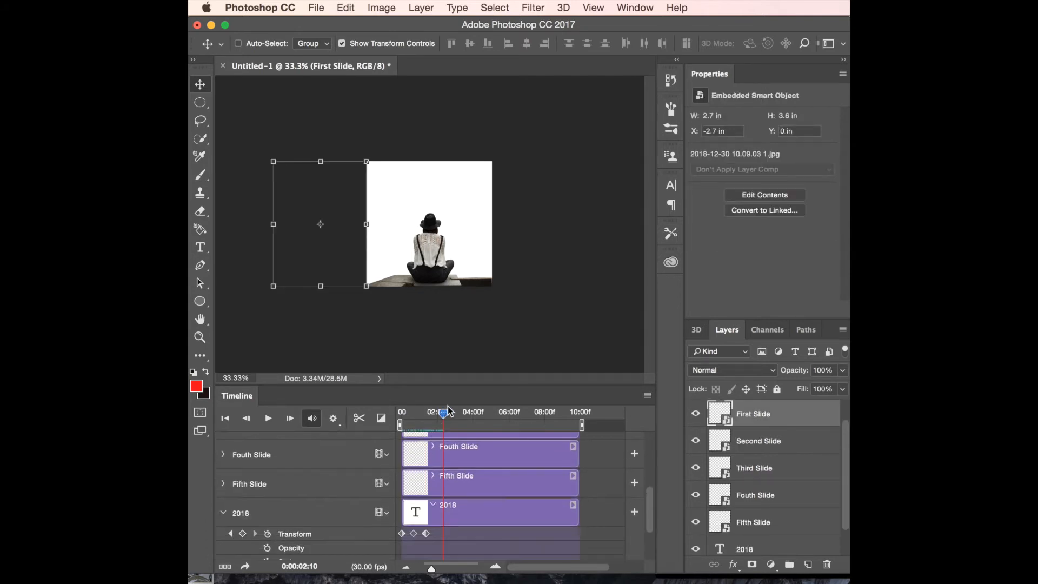
pyautogui.moveTo(443, 416); pyautogui.dragTo(425, 415)
pyautogui.scroll(8, 429, 469)
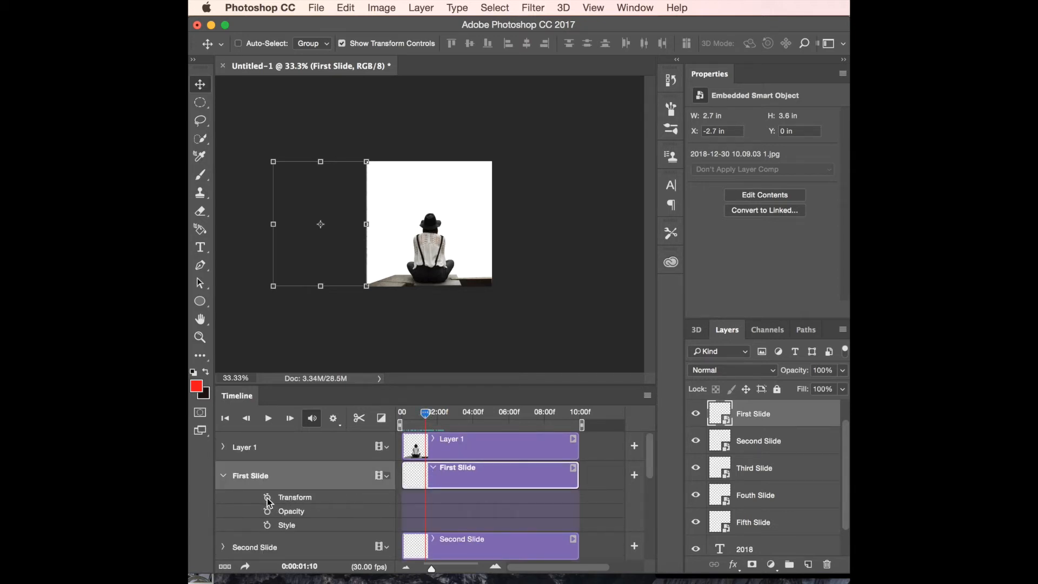
pyautogui.click(267, 497)
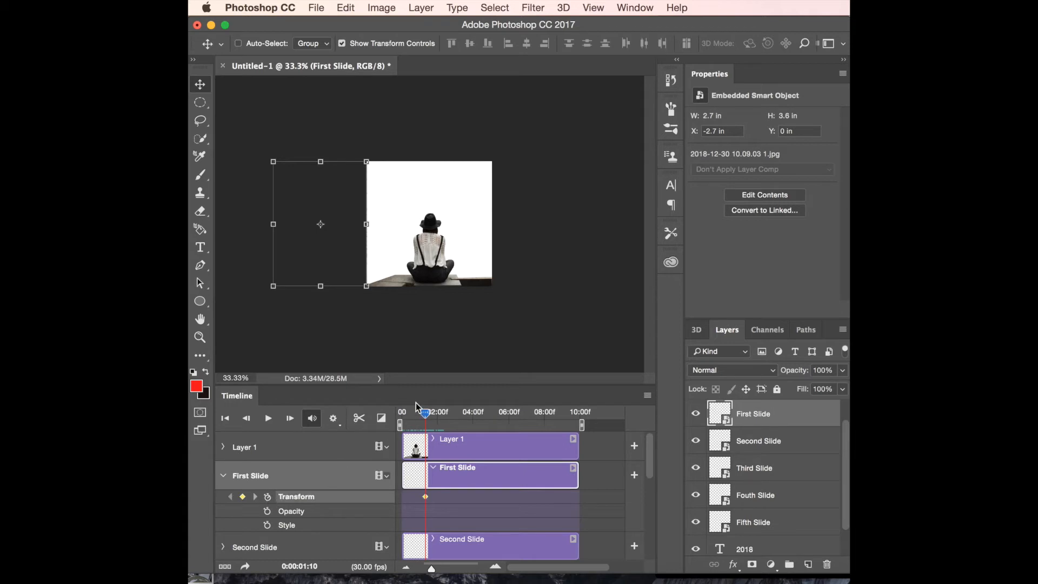
# Step: At 0:00:02:00, slide the First Slide photo horizontally partway into the canvas, to about X -0.9 in
pyautogui.moveTo(428, 416); pyautogui.dragTo(439, 413)
pyautogui.hotkey('ctrl', 't')
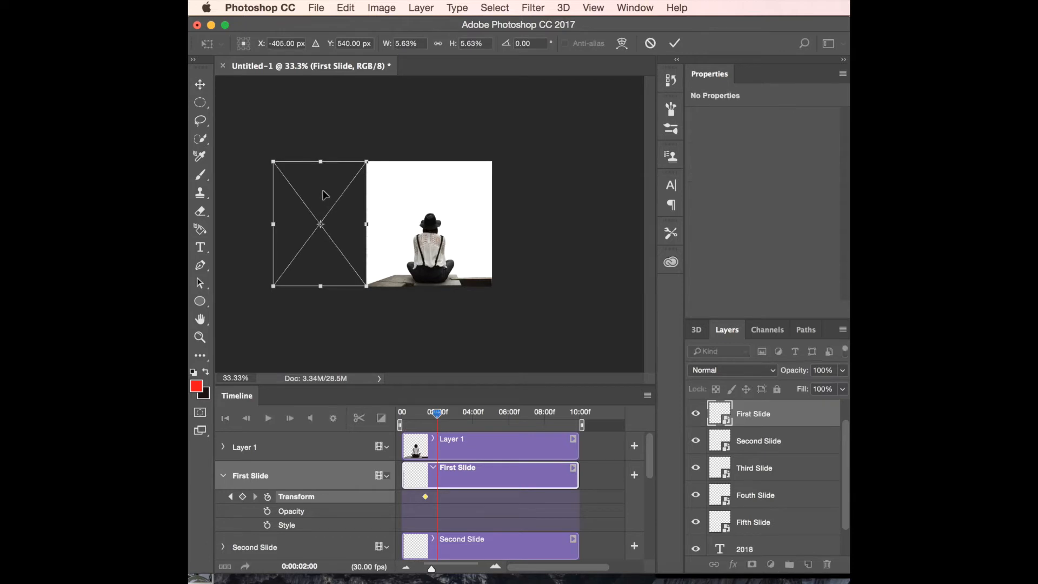
pyautogui.moveTo(324, 194); pyautogui.dragTo(387, 194)
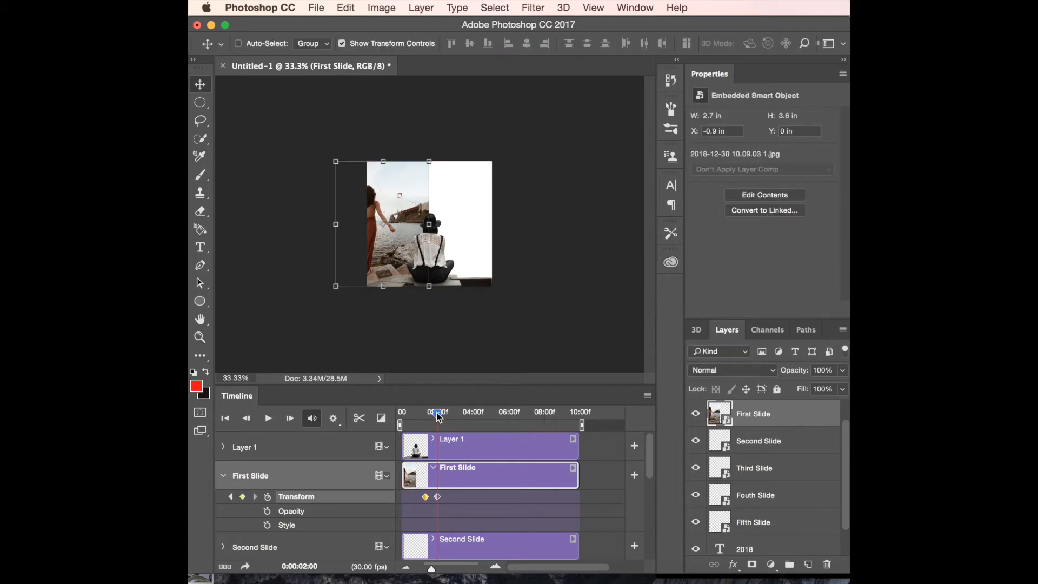
# Step: At 0:00:02:20, move the First Slide photo to X 0.9 in so its right edge aligns with the canvas's right edge
pyautogui.moveTo(439, 418); pyautogui.dragTo(451, 416)
pyautogui.press('super+t')
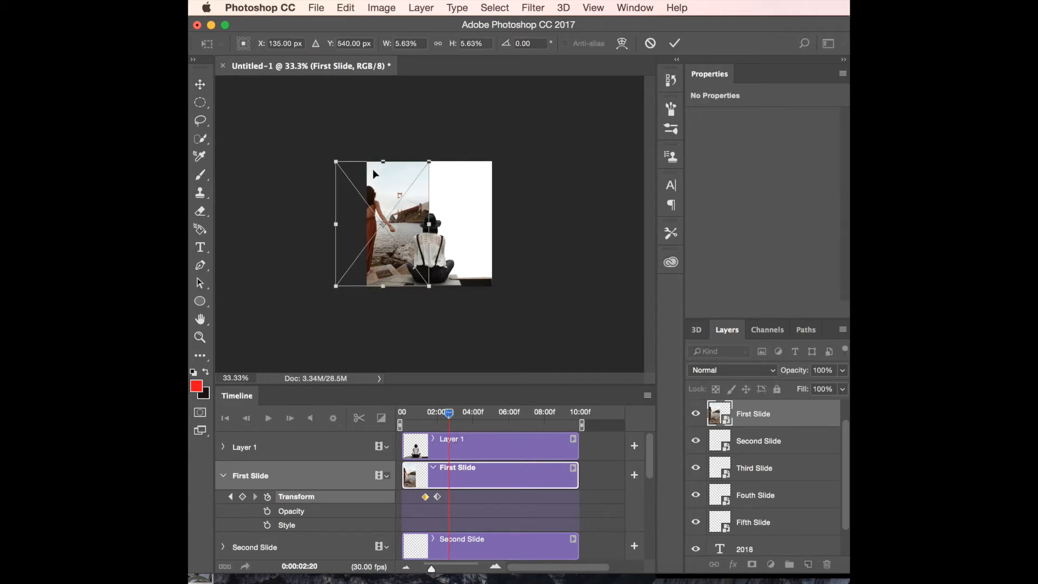
pyautogui.moveTo(377, 180); pyautogui.dragTo(439, 179)
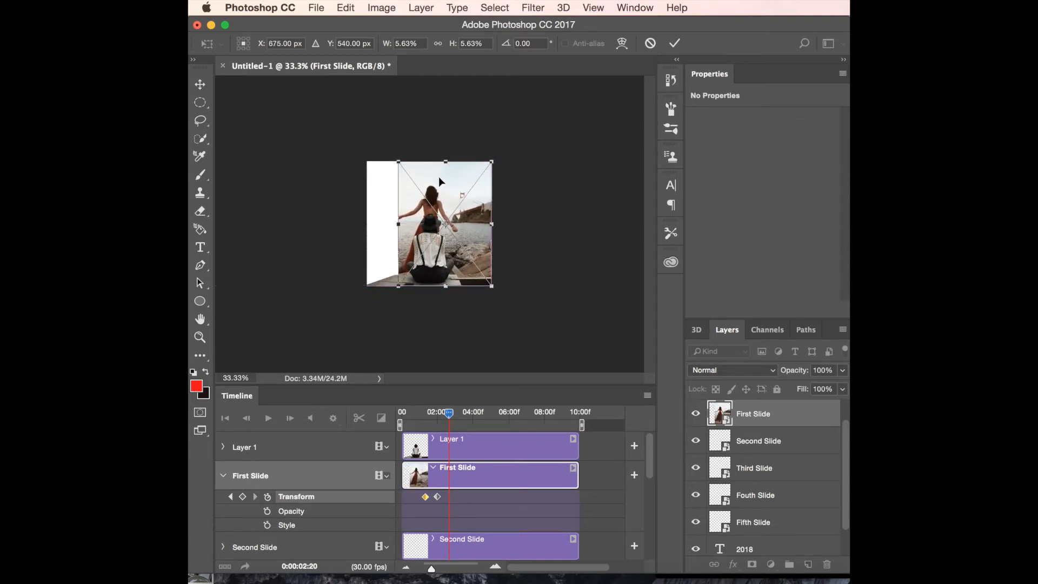
pyautogui.press('Return')
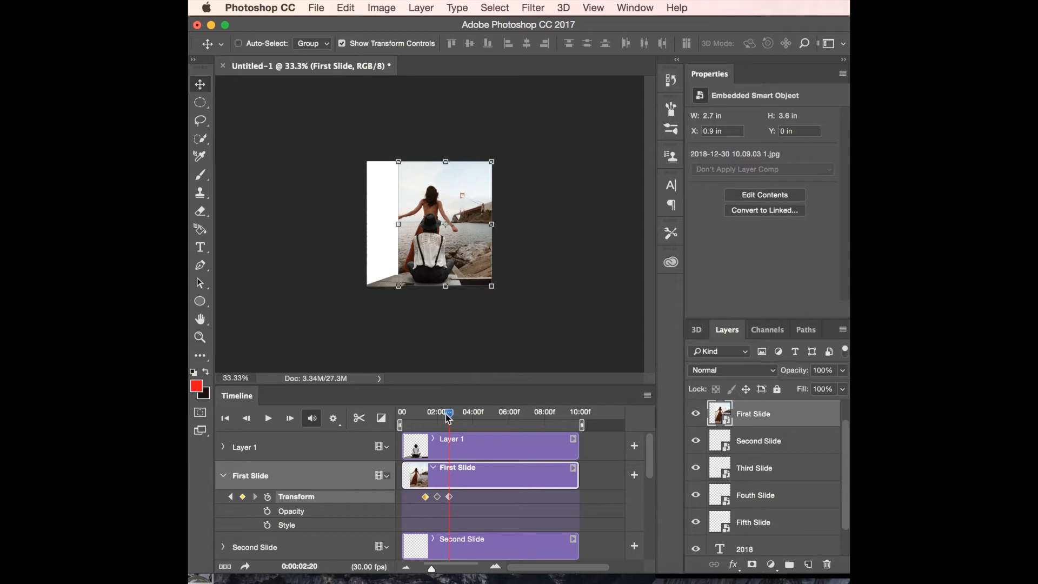
# Step: At 0:00:03:10, move the First Slide photo horizontally just outside the canvas's right edge, its centre at about X 1490 px
pyautogui.moveTo(450, 417); pyautogui.dragTo(463, 419)
pyautogui.moveTo(463, 419); pyautogui.dragTo(463, 419)
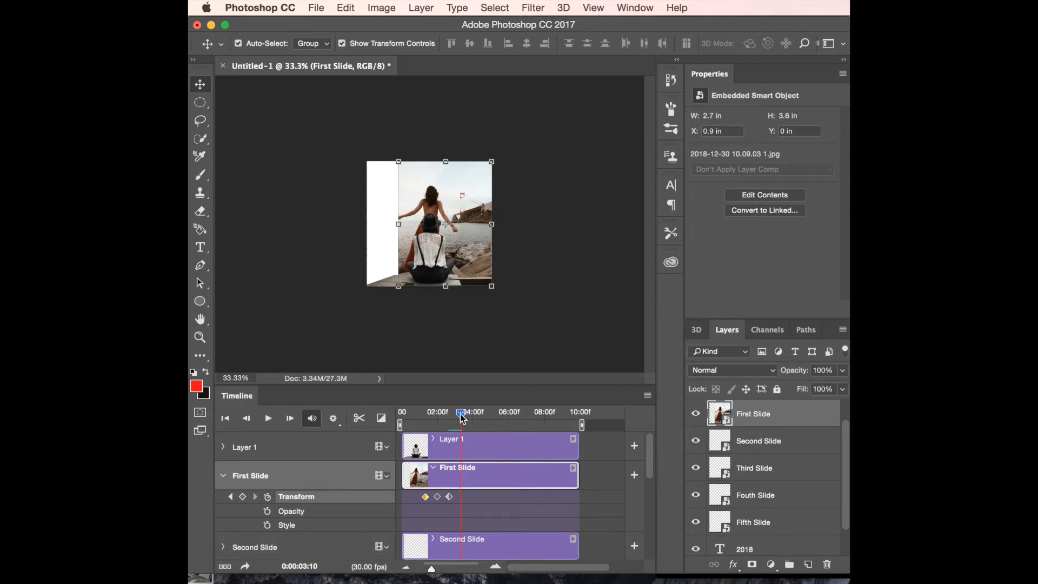
pyautogui.press('super+t')
pyautogui.moveTo(407, 203); pyautogui.dragTo(500, 199)
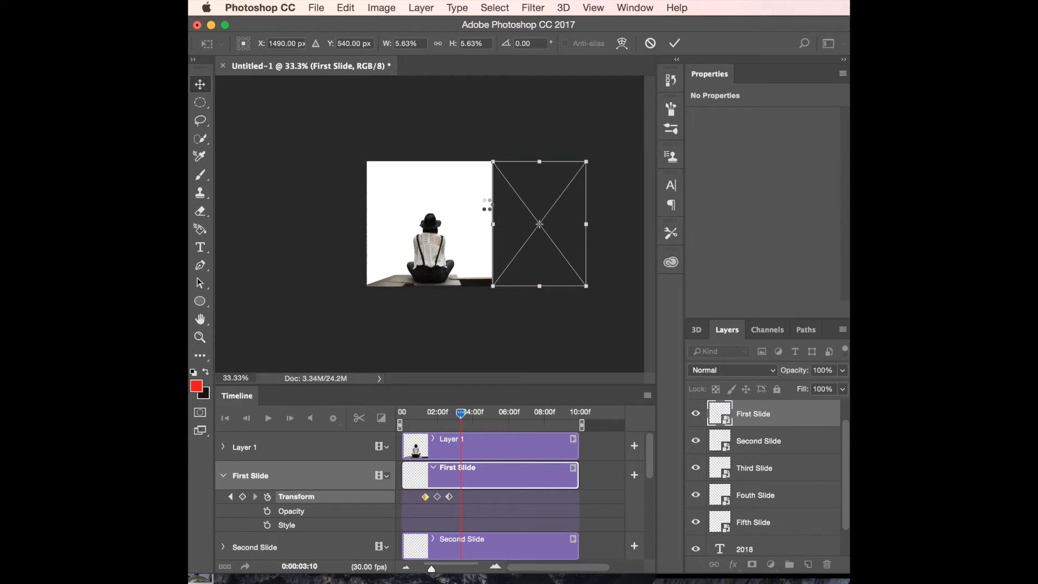
pyautogui.press('Return')
# Step: Play the animation from 0:00:00:00 to check the motion of the 2018 text and the First Slide photo
pyautogui.moveTo(461, 416); pyautogui.dragTo(401, 413)
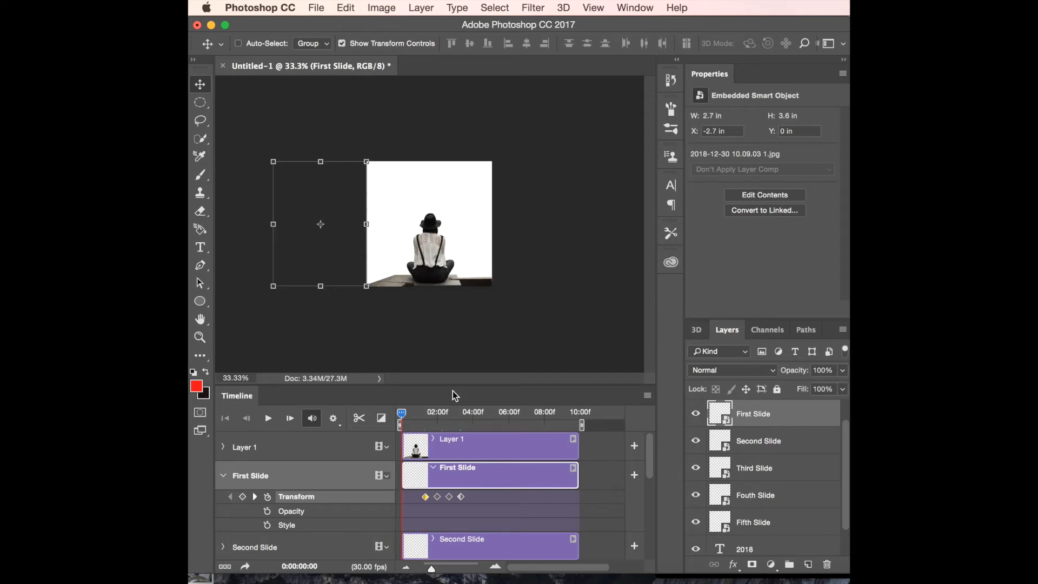
pyautogui.press('space')
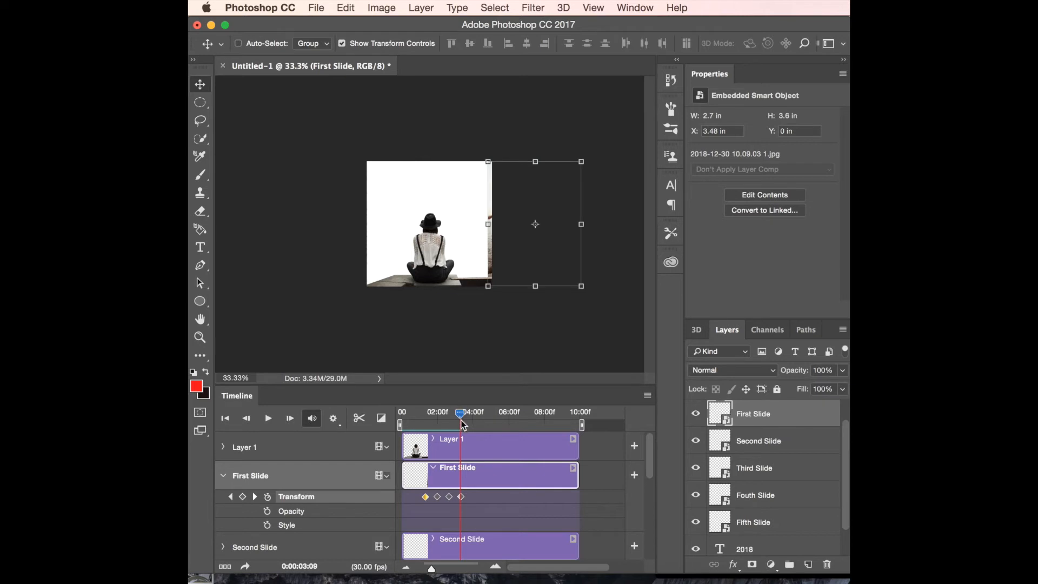
# Step: Expand the Second Slide layer's timeline properties and enable Transform keyframing for it at 0:00:02:10
pyautogui.moveTo(460, 414); pyautogui.dragTo(442, 414)
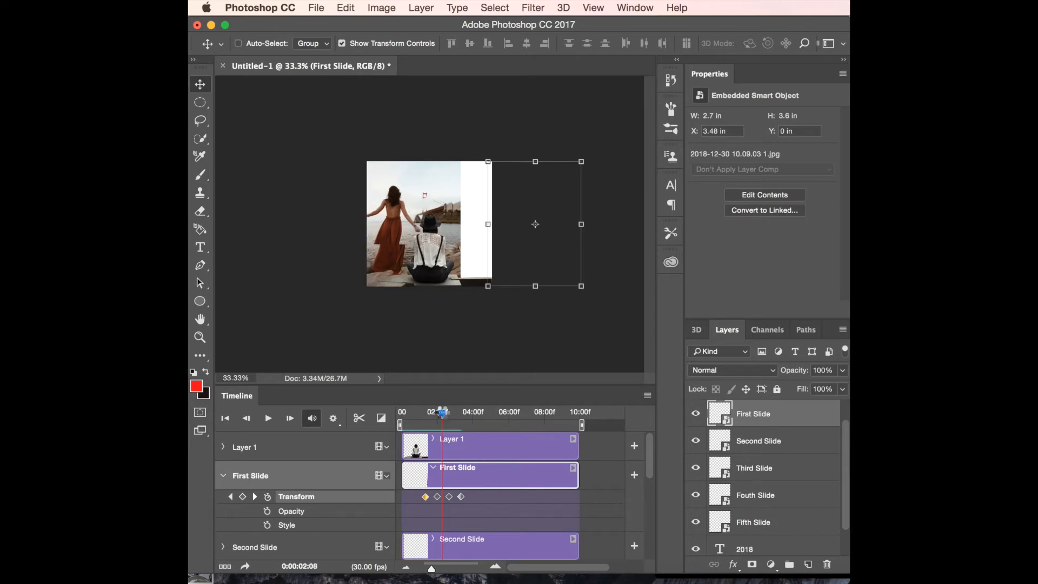
pyautogui.moveTo(444, 415); pyautogui.dragTo(445, 417)
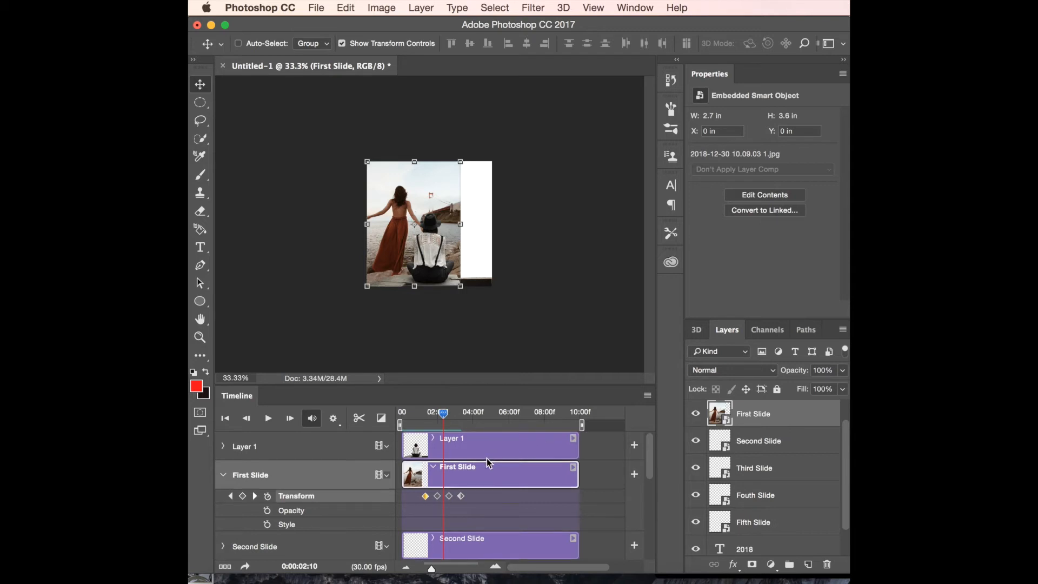
pyautogui.scroll(-3, 487, 458)
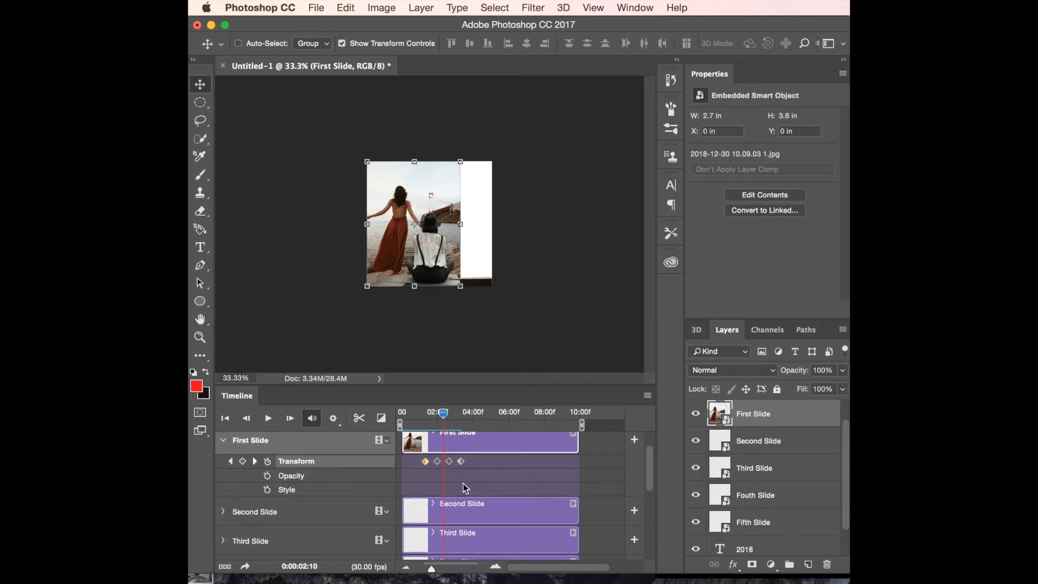
pyautogui.click(308, 505)
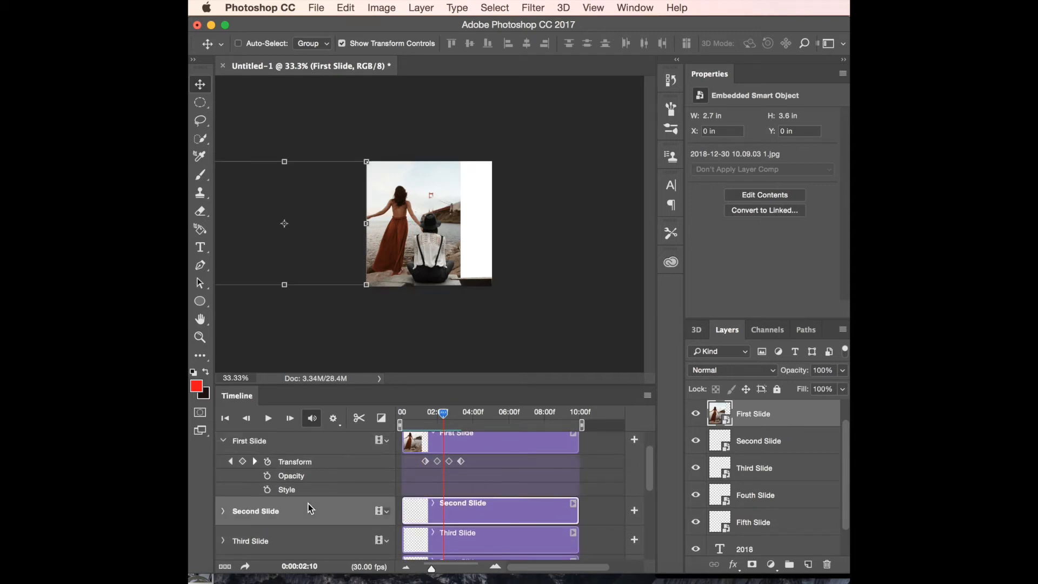
pyautogui.click(224, 509)
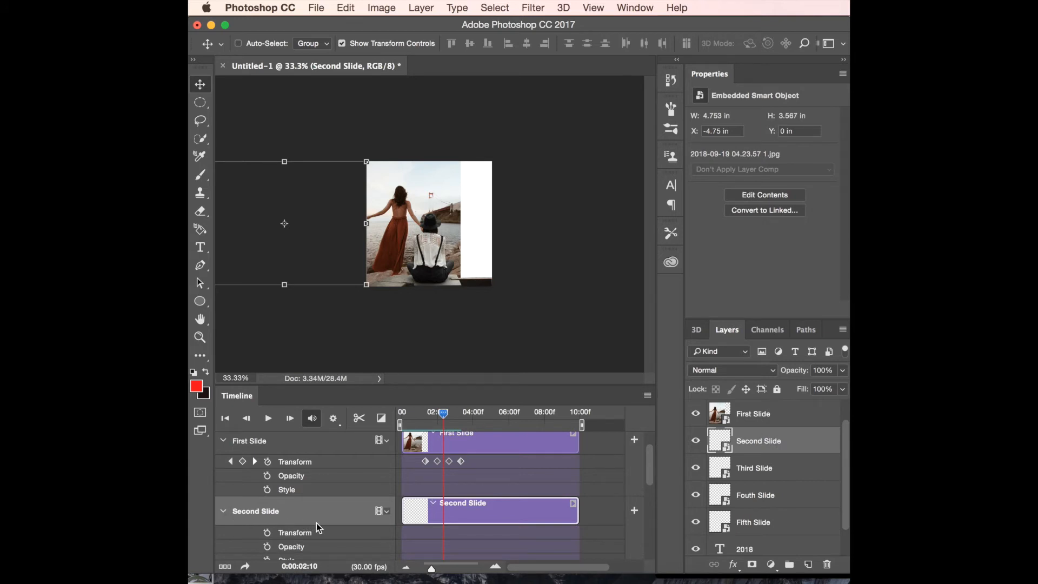
pyautogui.click(267, 533)
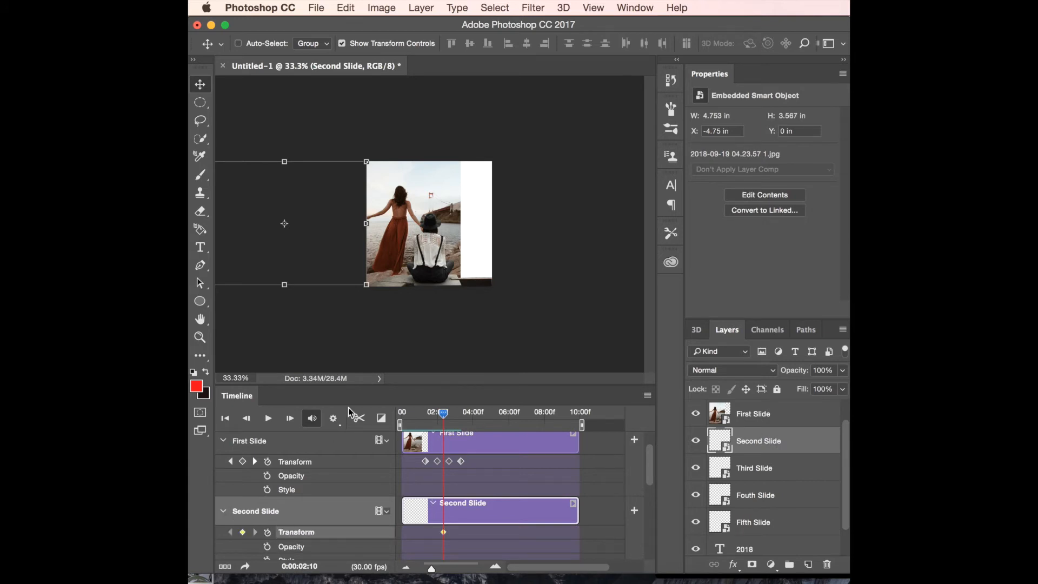
# Step: At 0:00:03:00, move the Second Slide photo to about X -2.49 in so its right edge meets the First Slide photo's left edge
pyautogui.moveTo(445, 417); pyautogui.dragTo(446, 418)
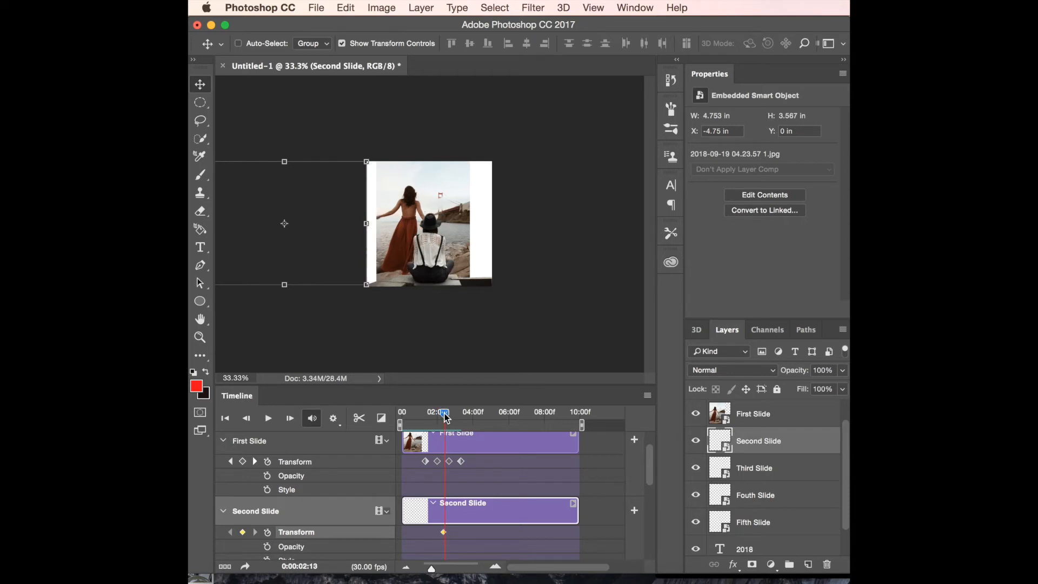
pyautogui.moveTo(447, 418); pyautogui.dragTo(445, 418)
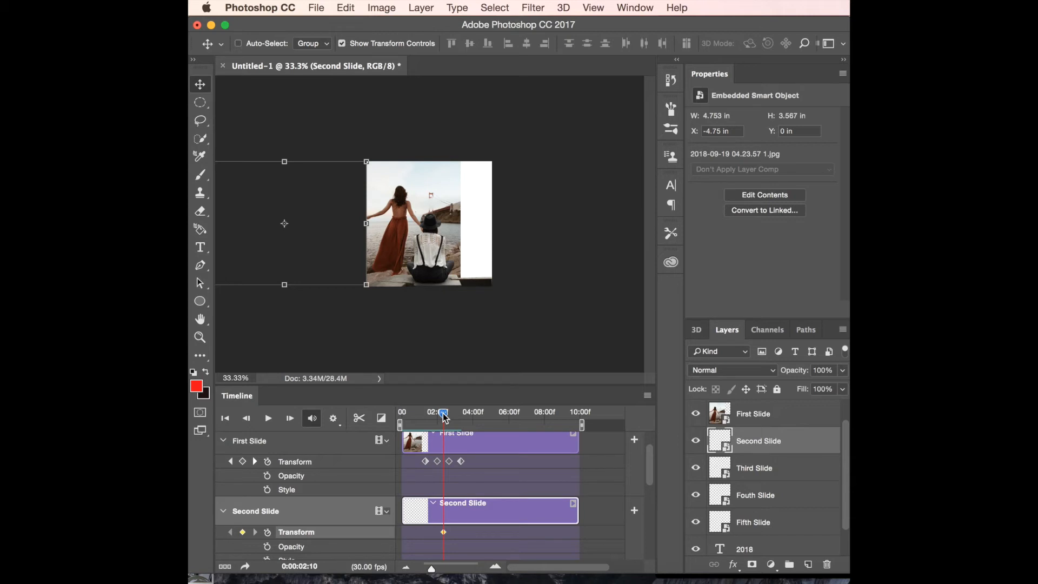
pyautogui.moveTo(445, 417); pyautogui.dragTo(455, 418)
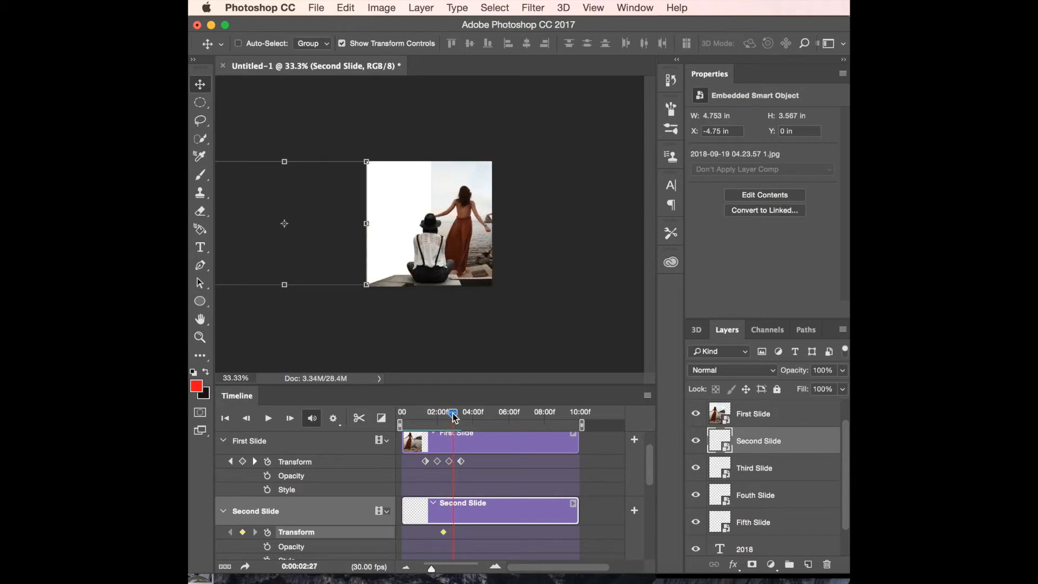
pyautogui.moveTo(455, 418); pyautogui.dragTo(456, 416)
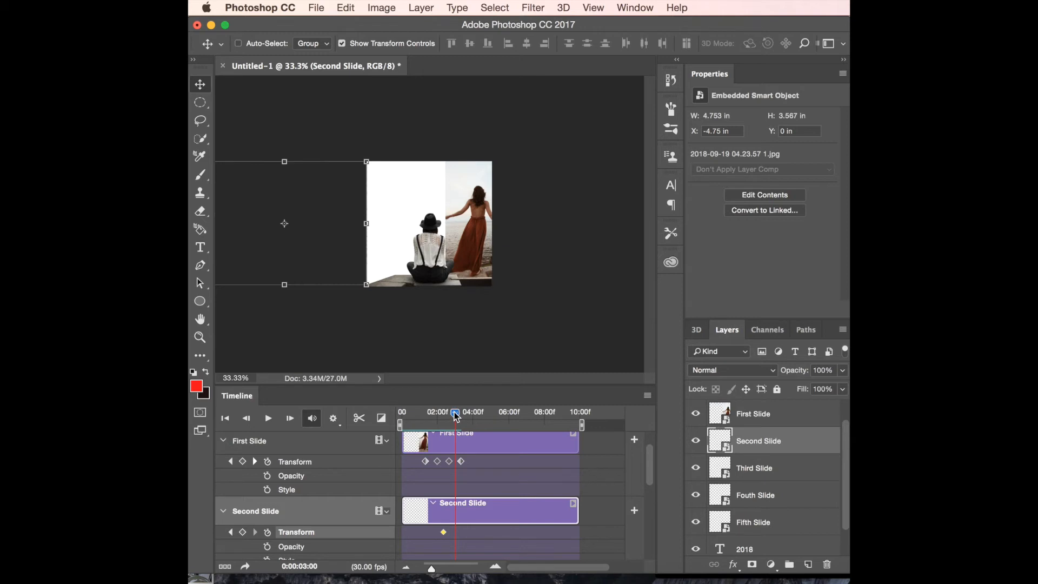
pyautogui.press('super+t')
pyautogui.moveTo(236, 219); pyautogui.dragTo(313, 220)
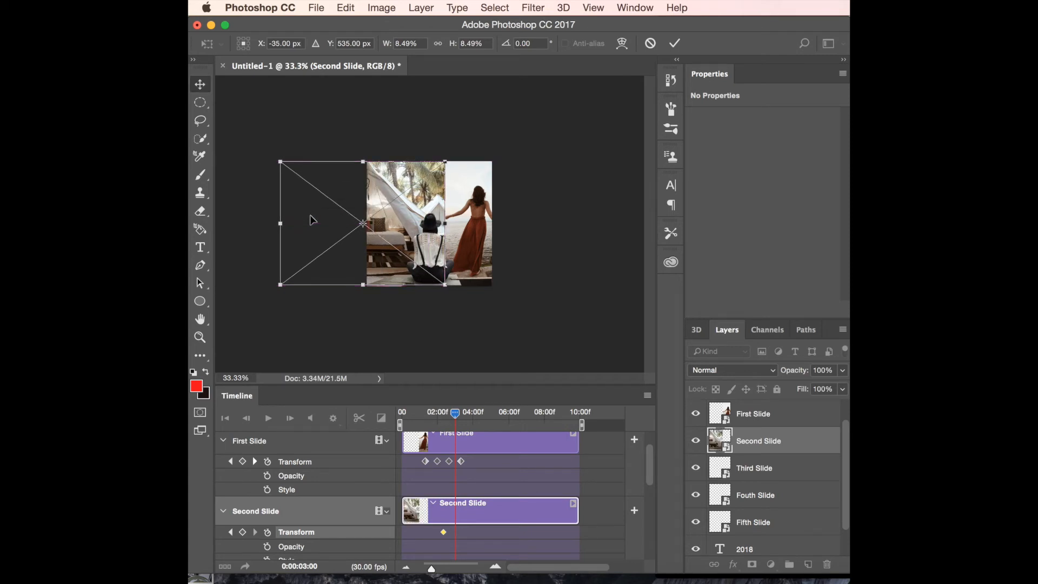
pyautogui.press('Return')
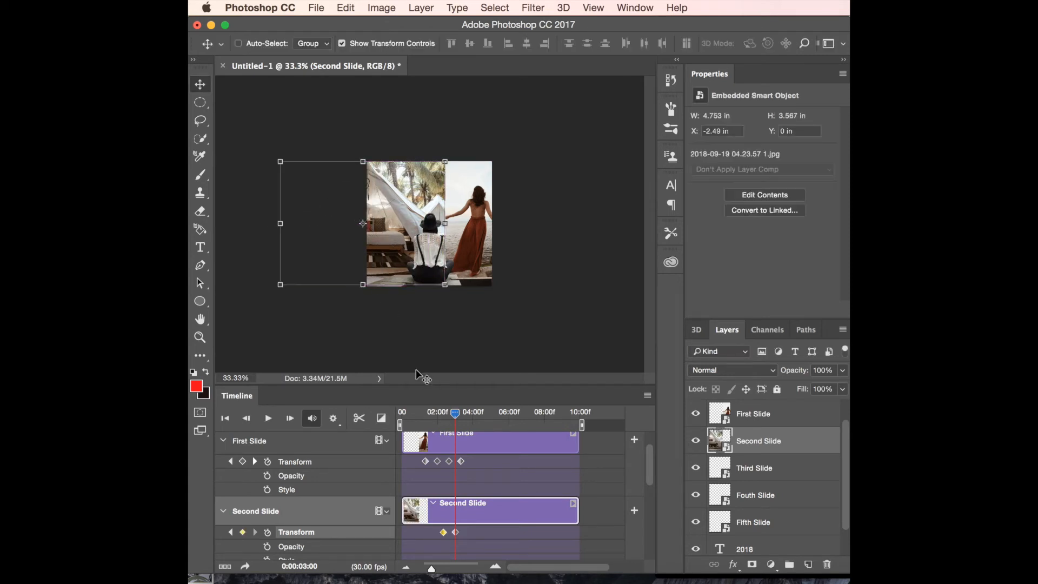
# Step: At 0:00:03:10, move the Second Slide photo horizontally to X -1.15 in so its right edge meets the canvas's right edge
pyautogui.moveTo(455, 412); pyautogui.dragTo(462, 414)
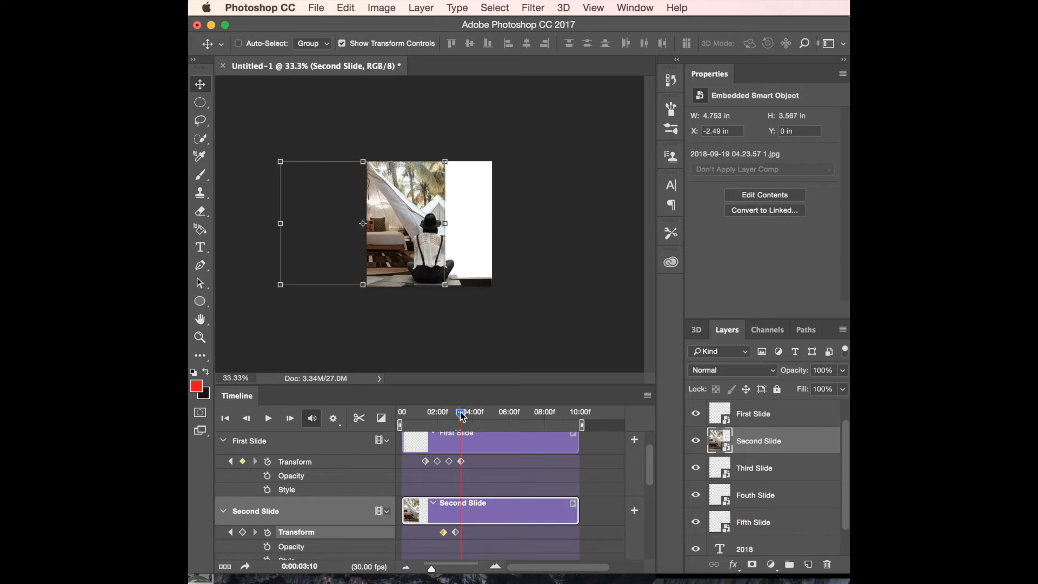
pyautogui.press('super+t')
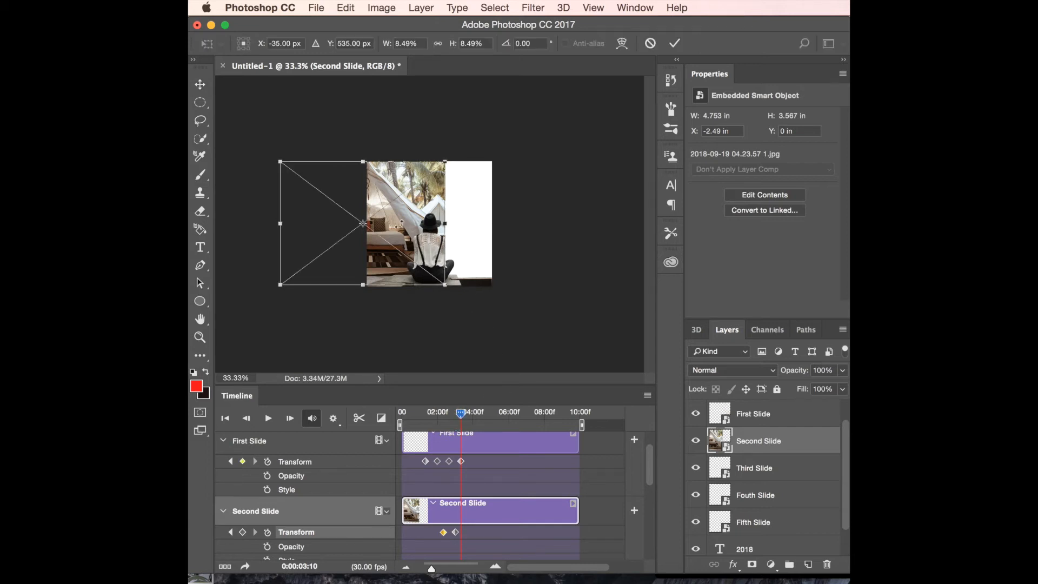
pyautogui.moveTo(370, 194); pyautogui.dragTo(412, 194)
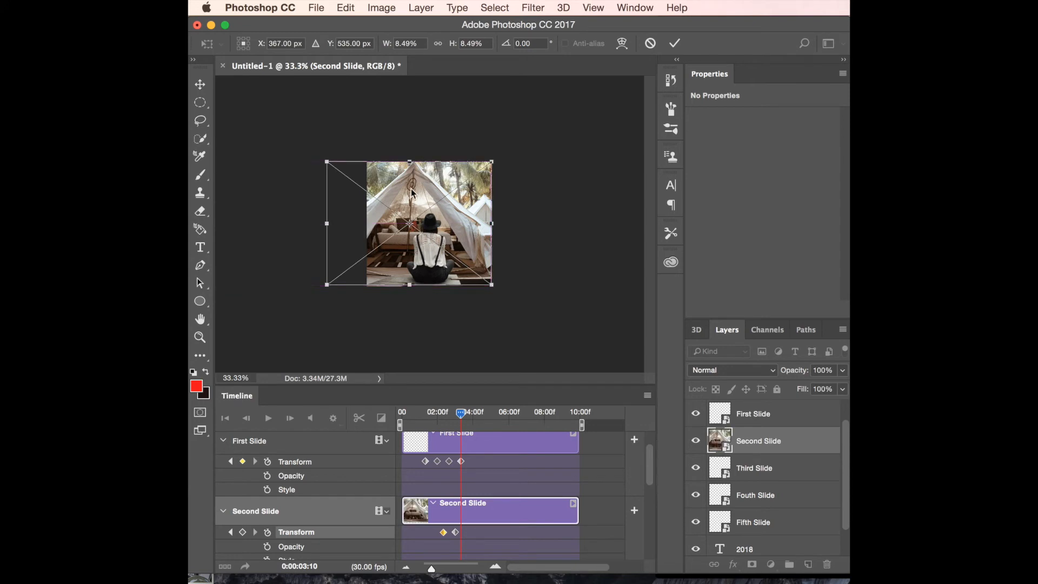
pyautogui.press('Return')
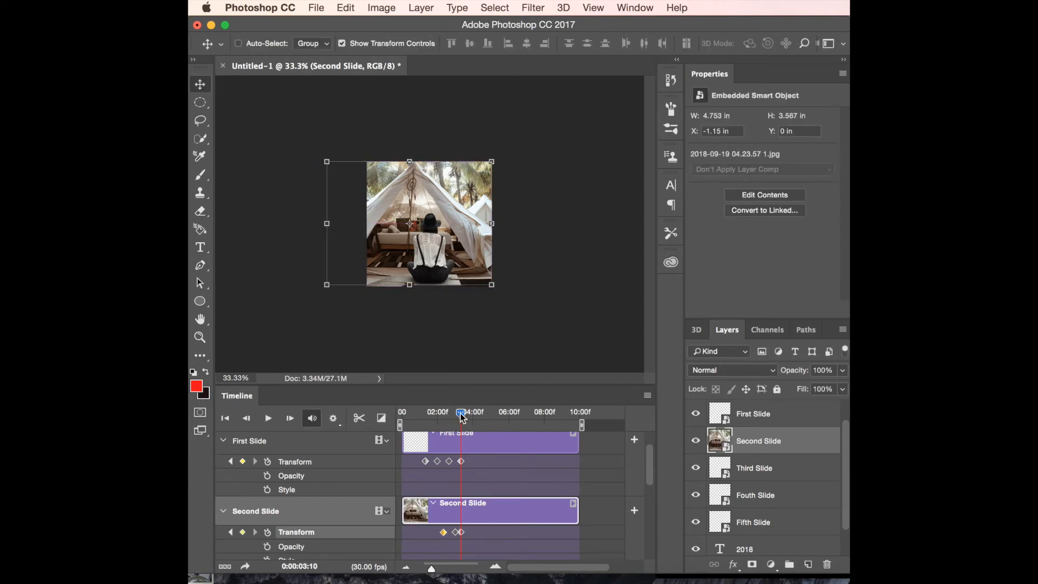
# Step: At 0:00:03:20, move the Second Slide photo horizontally to X 0 in so its left edge aligns with the canvas's left edge
pyautogui.moveTo(460, 418); pyautogui.dragTo(457, 419)
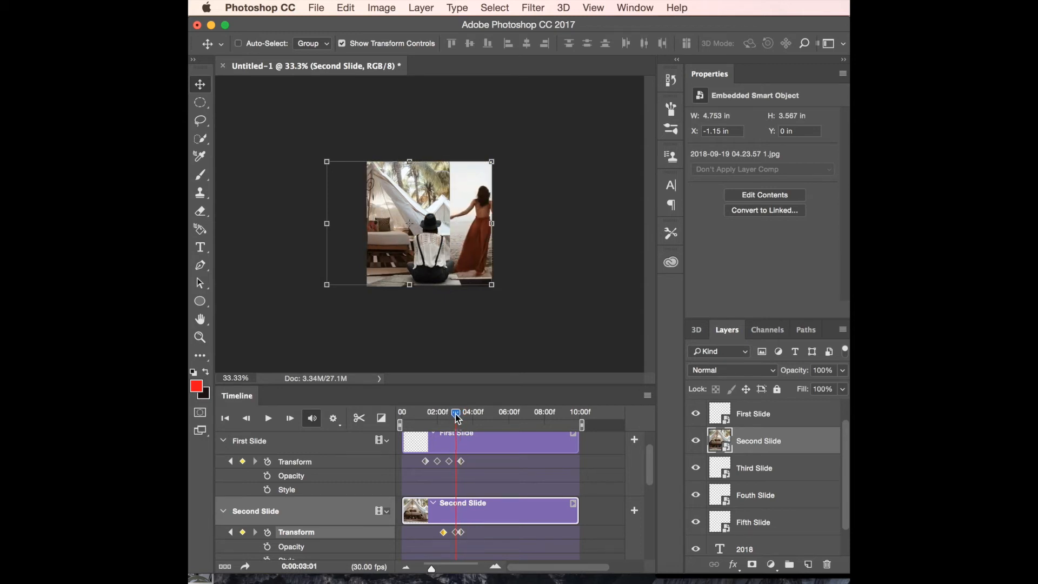
pyautogui.moveTo(457, 419); pyautogui.dragTo(469, 418)
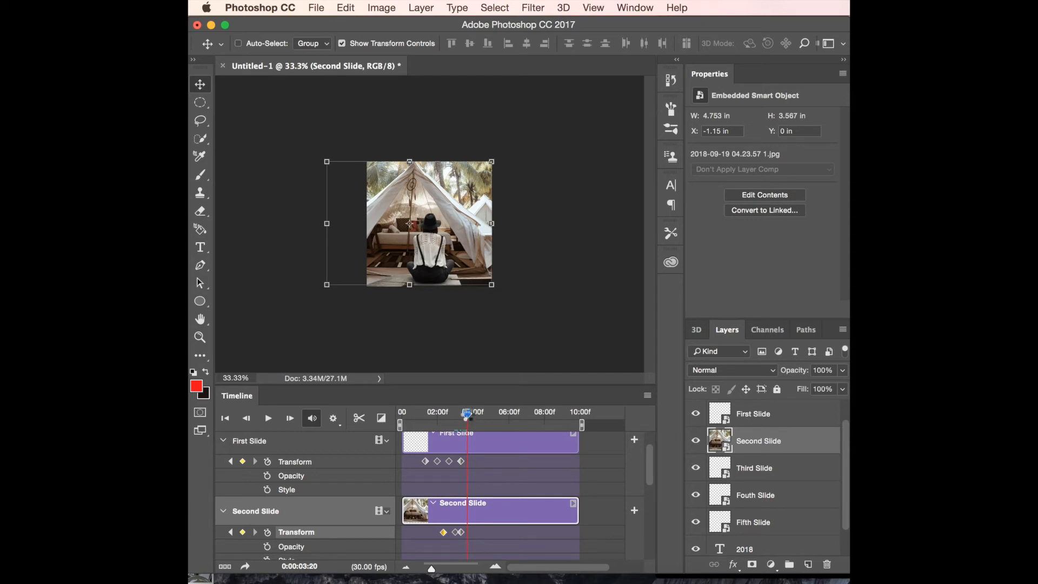
pyautogui.press('super+t')
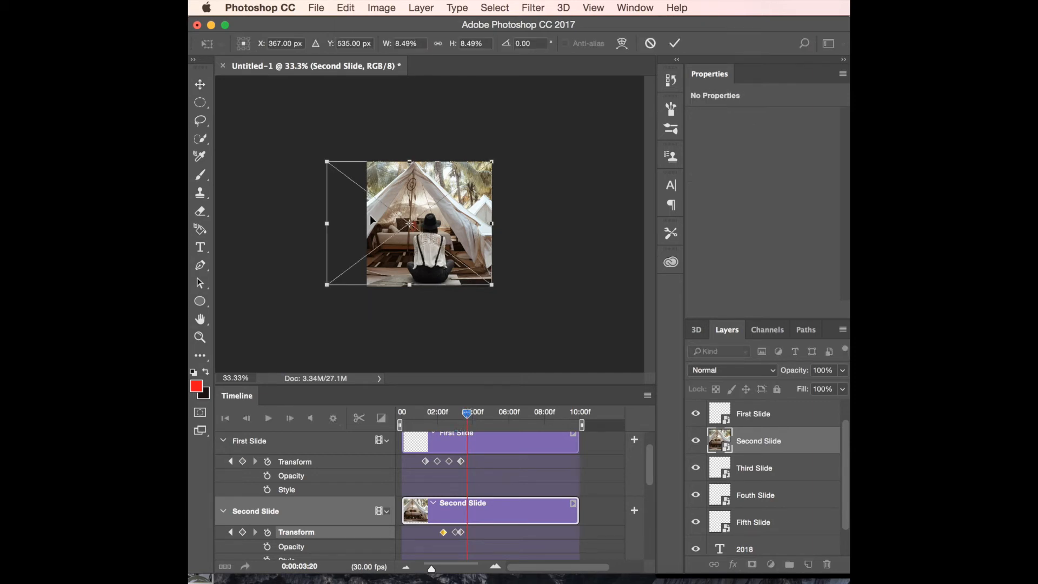
pyautogui.moveTo(372, 219); pyautogui.dragTo(408, 219)
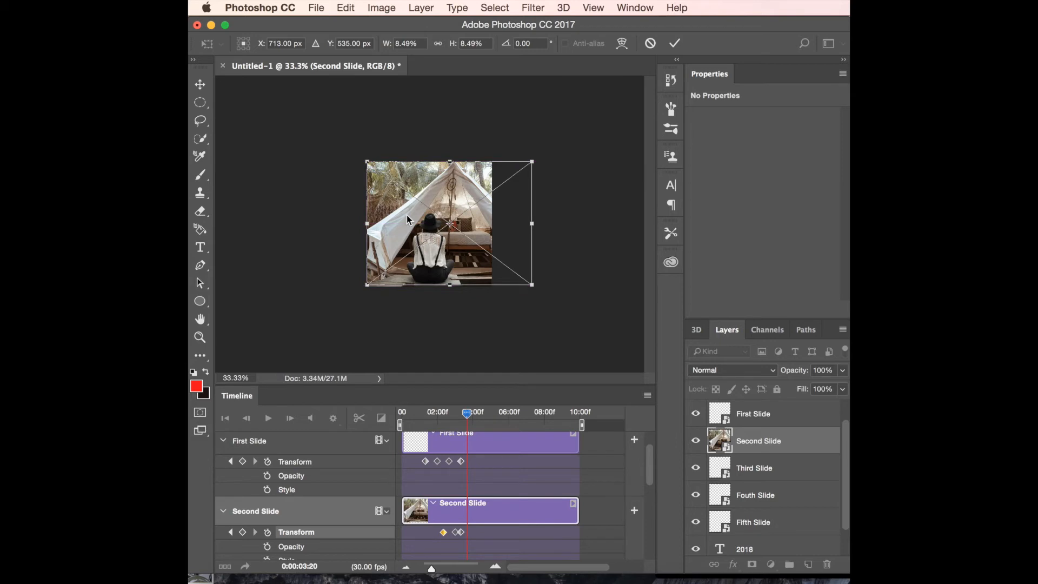
pyautogui.press('Return')
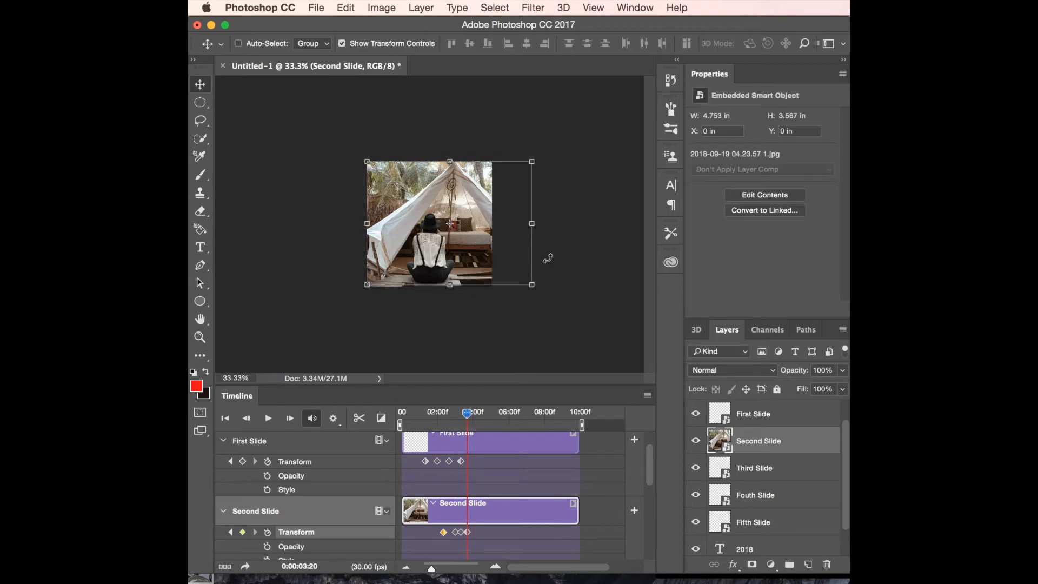
# Step: At 0:00:04:10, move the Second Slide photo horizontally to about X 1.56 in, partly beyond the canvas's right edge
pyautogui.moveTo(469, 416); pyautogui.dragTo(480, 417)
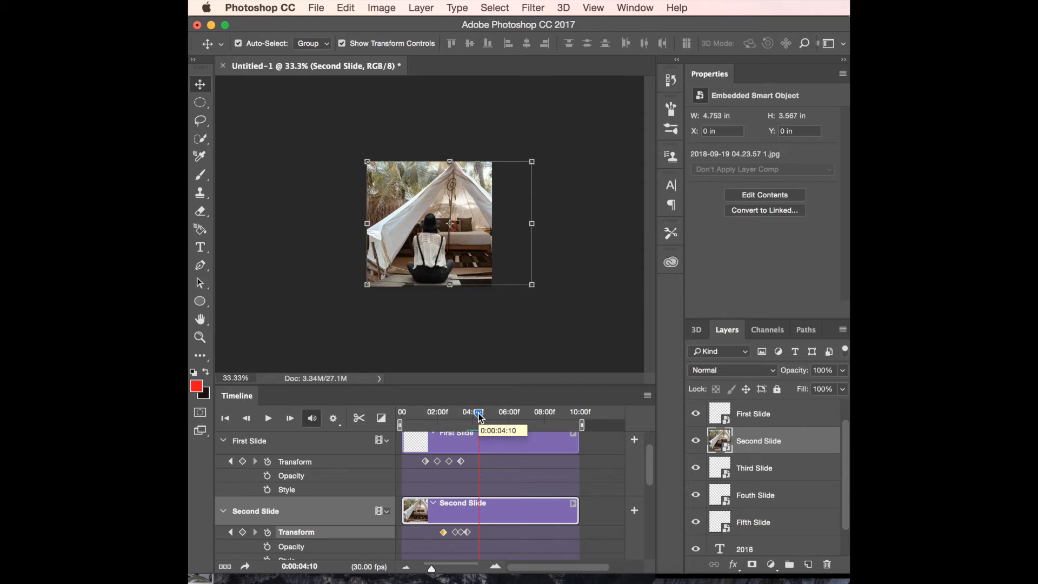
pyautogui.press('super+t')
pyautogui.moveTo(403, 206); pyautogui.dragTo(453, 209)
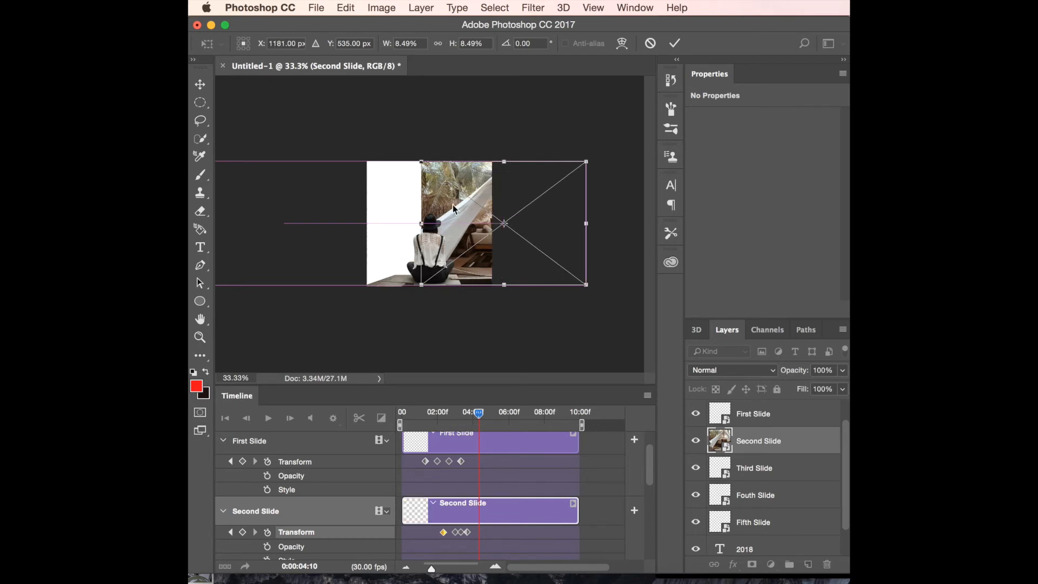
pyautogui.press('Return')
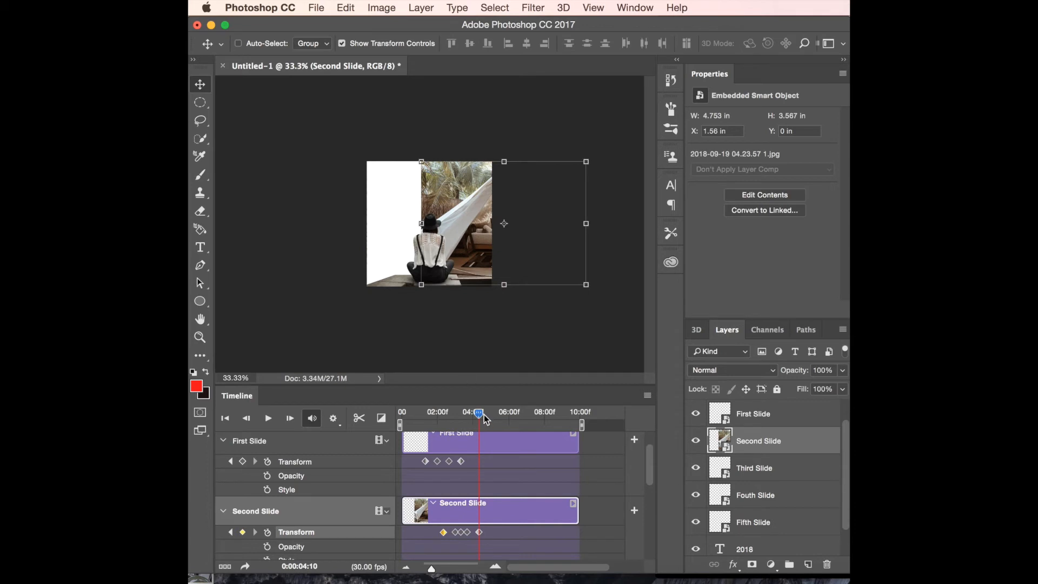
# Step: At 0:00:05:00, move the Second Slide photo just outside the canvas's right edge, at about X 3.61 in
pyautogui.moveTo(480, 418); pyautogui.dragTo(487, 418)
pyautogui.press('super+t')
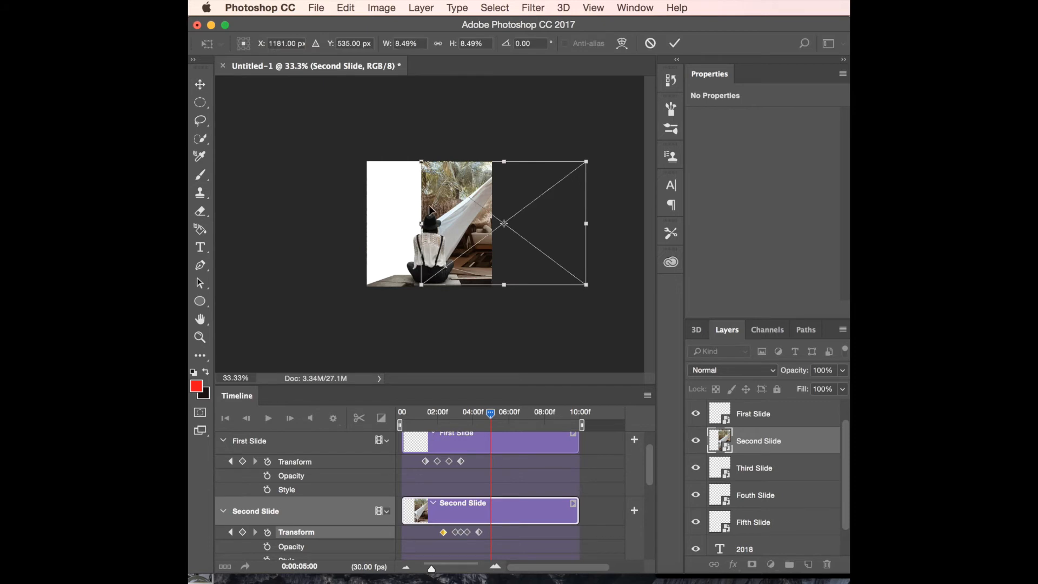
pyautogui.moveTo(429, 206); pyautogui.dragTo(502, 209)
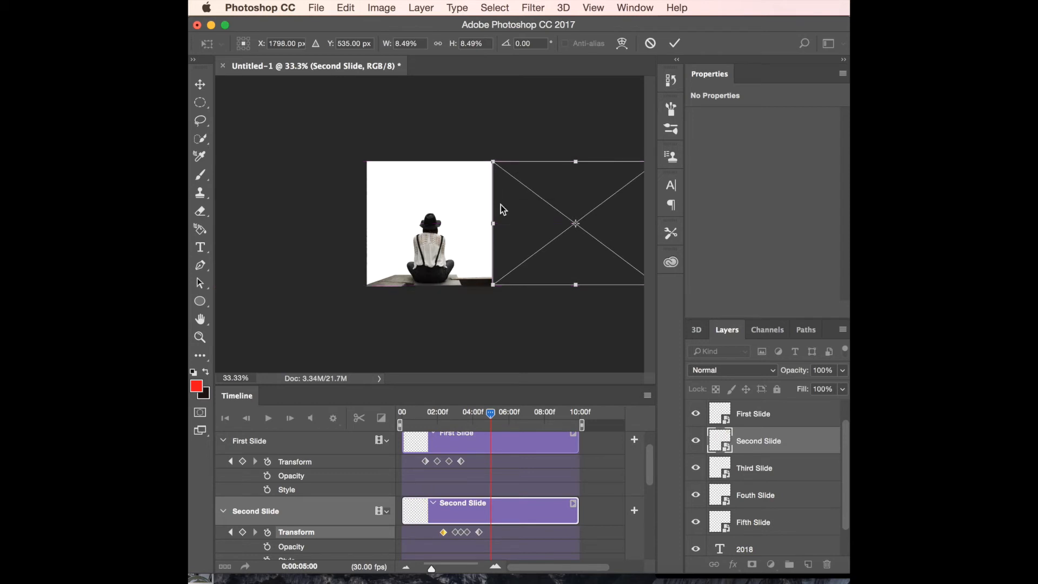
pyautogui.press('Return')
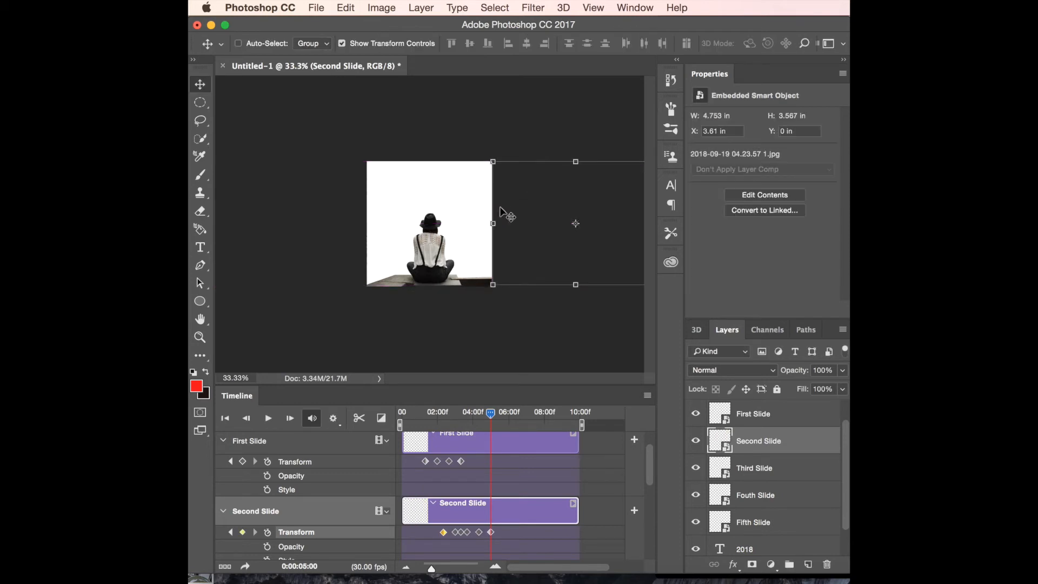
# Step: At 0:00:03:04, nudge the Second Slide photo to X -1.94 in to close the gap beside the First Slide photo
pyautogui.moveTo(488, 413); pyautogui.dragTo(438, 416)
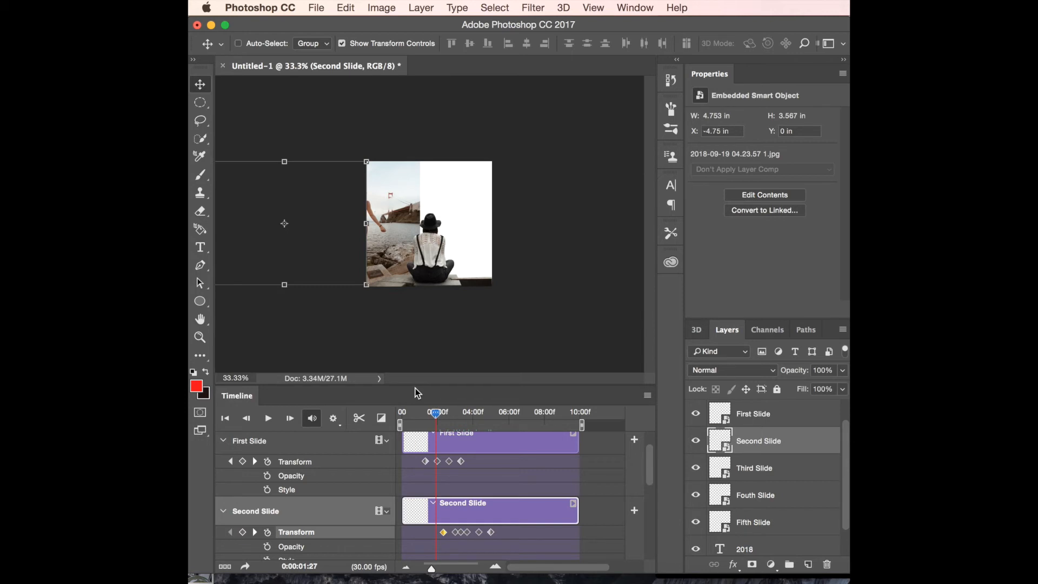
pyautogui.moveTo(439, 418); pyautogui.dragTo(459, 418)
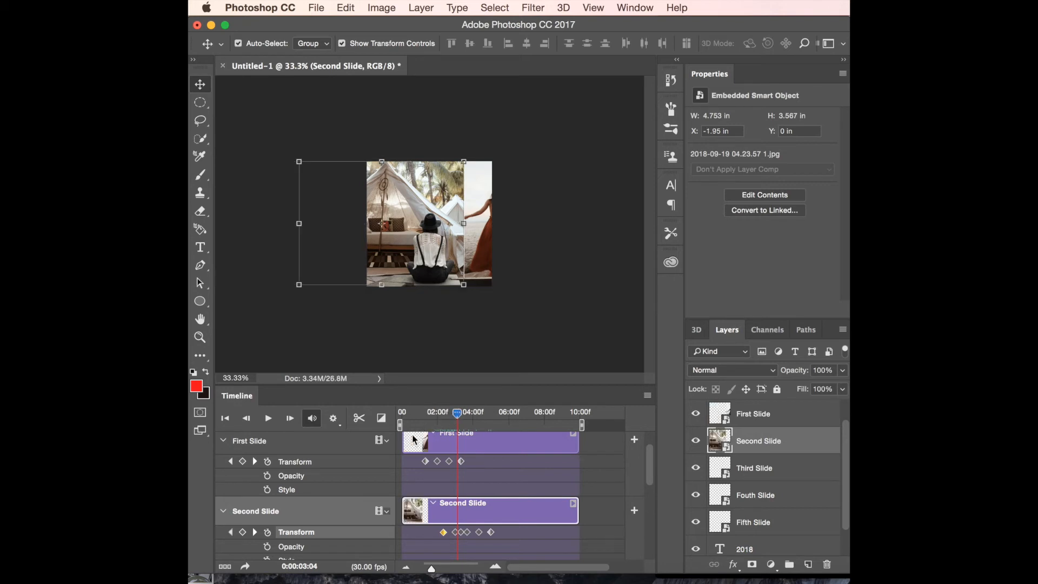
pyautogui.press('super+t')
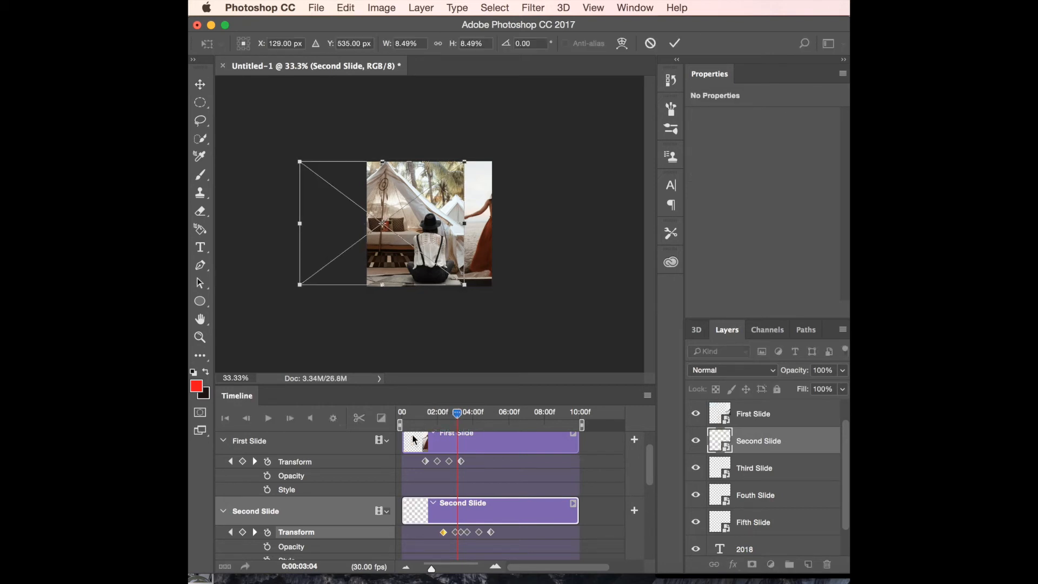
pyautogui.press('Left')
pyautogui.press('Left')
pyautogui.press('Left')
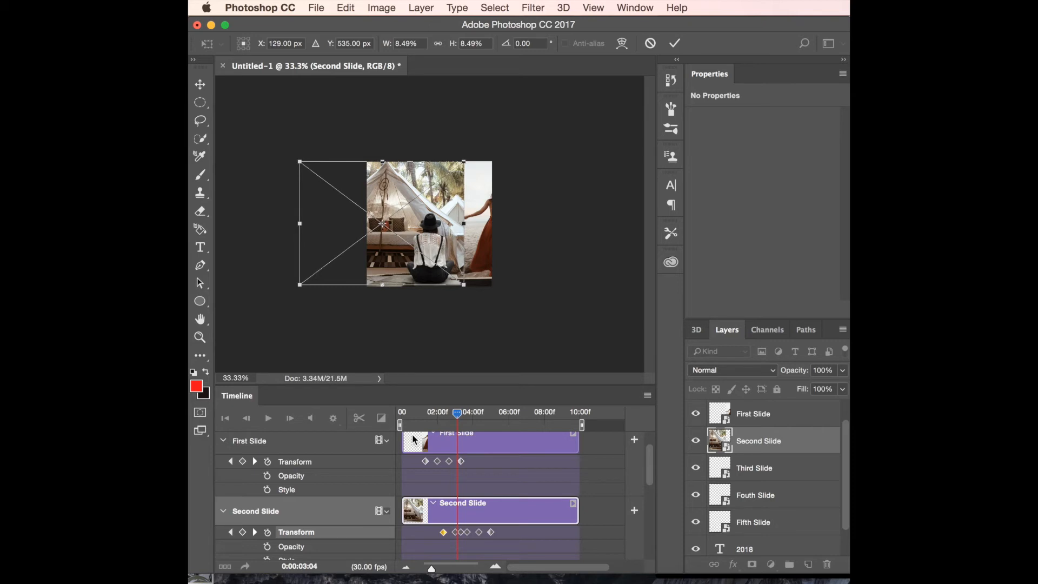
pyautogui.press('Return')
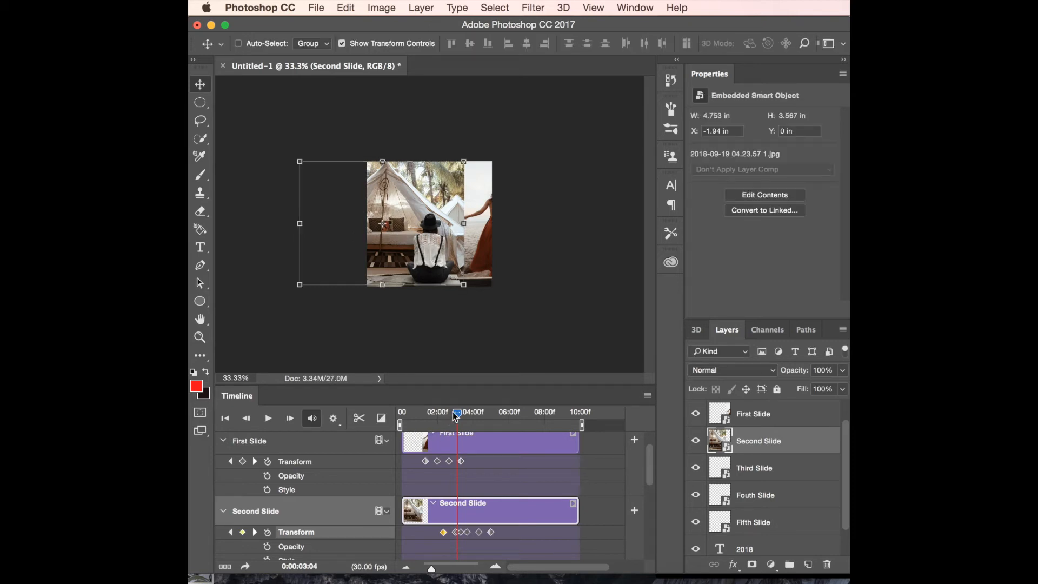
# Step: At 0:00:03:07, adjust the Second Slide photo to X -1.54 in against the First Slide photo and scrub forward to check the motion
pyautogui.moveTo(457, 417); pyautogui.dragTo(461, 416)
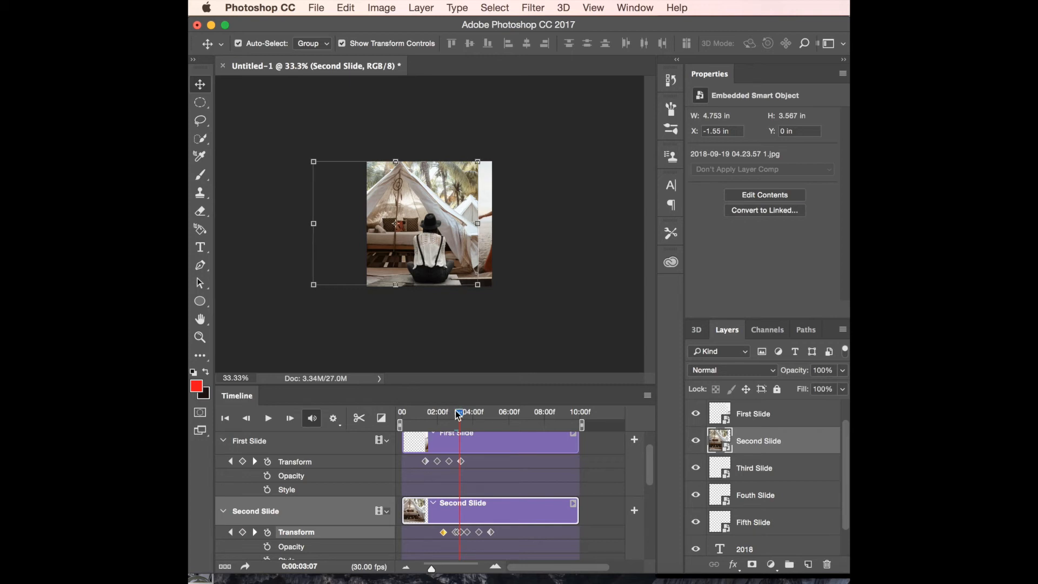
pyautogui.press('super+t')
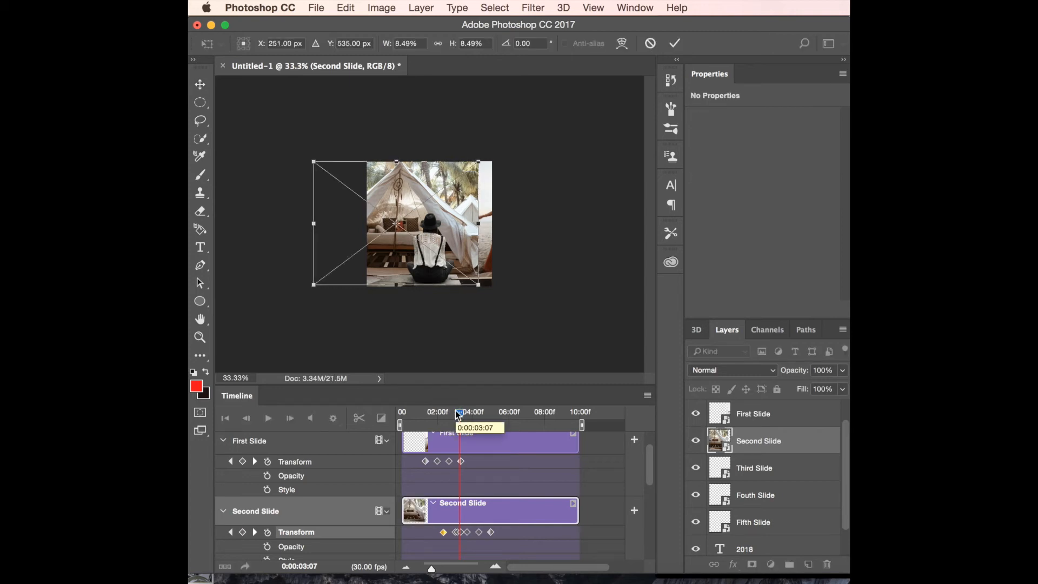
pyautogui.press('Return')
pyautogui.moveTo(456, 412); pyautogui.dragTo(471, 415)
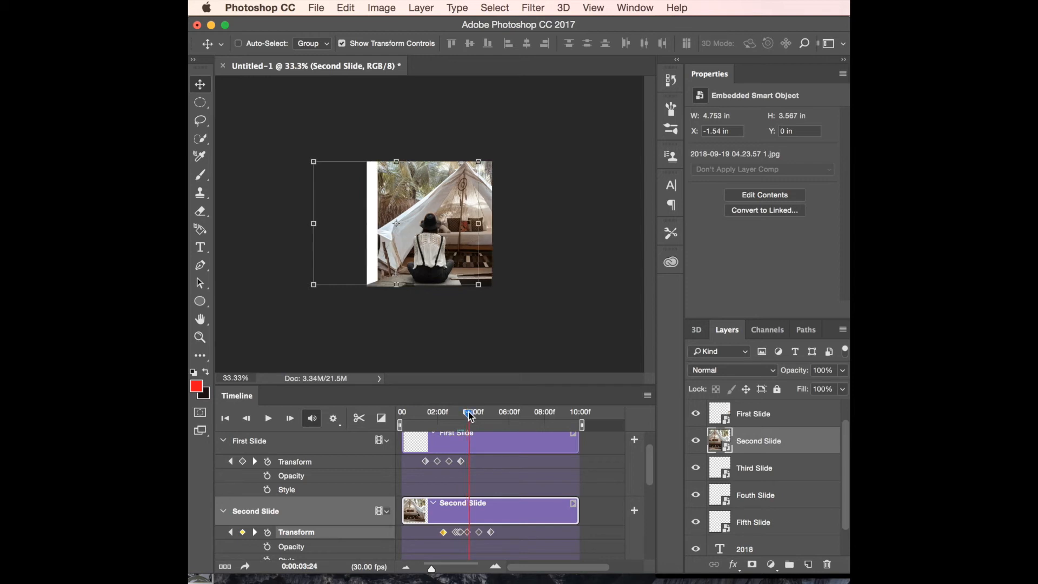
# Step: Expand the Third Slide layer's timeline properties and enable Transform keyframing for it at 0:00:03:20
pyautogui.moveTo(470, 415); pyautogui.dragTo(466, 414)
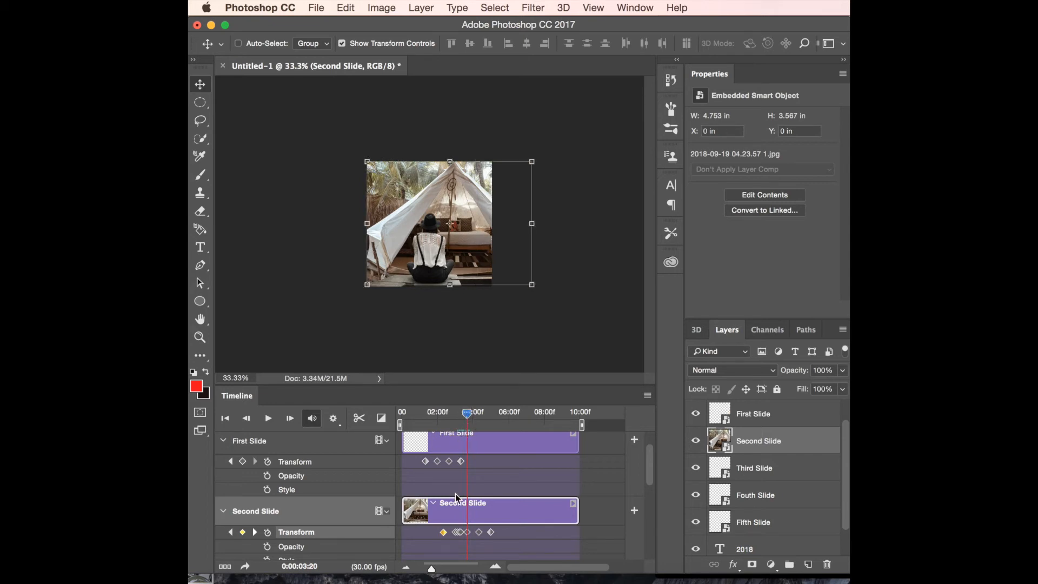
pyautogui.scroll(-5, 454, 492)
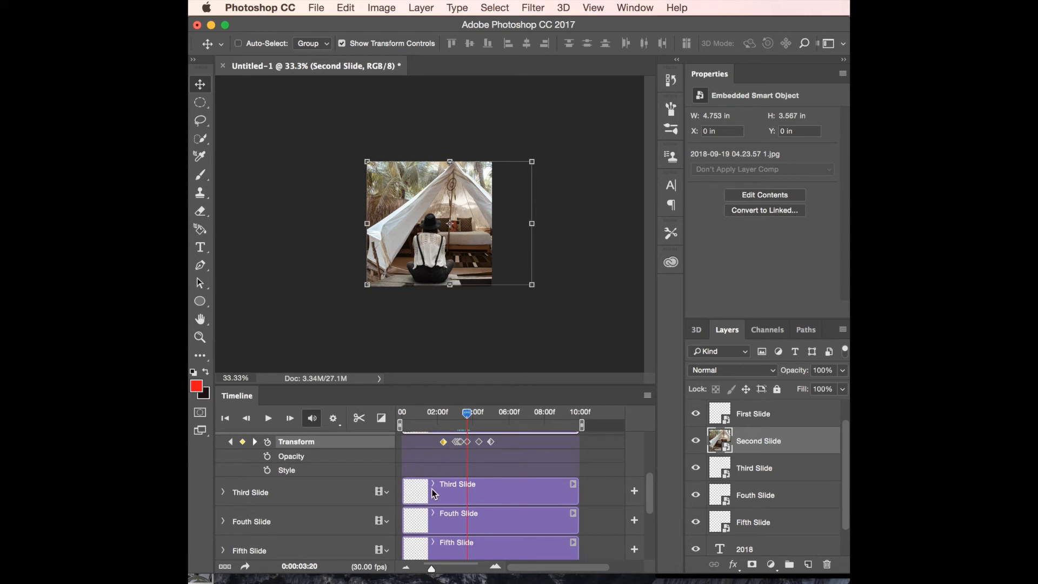
pyautogui.click(442, 492)
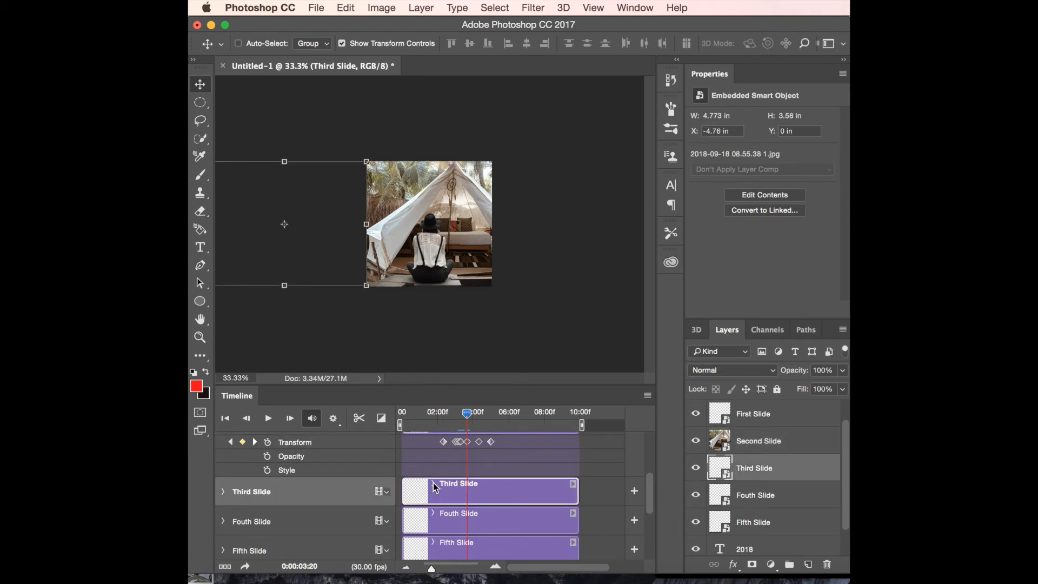
pyautogui.click(434, 485)
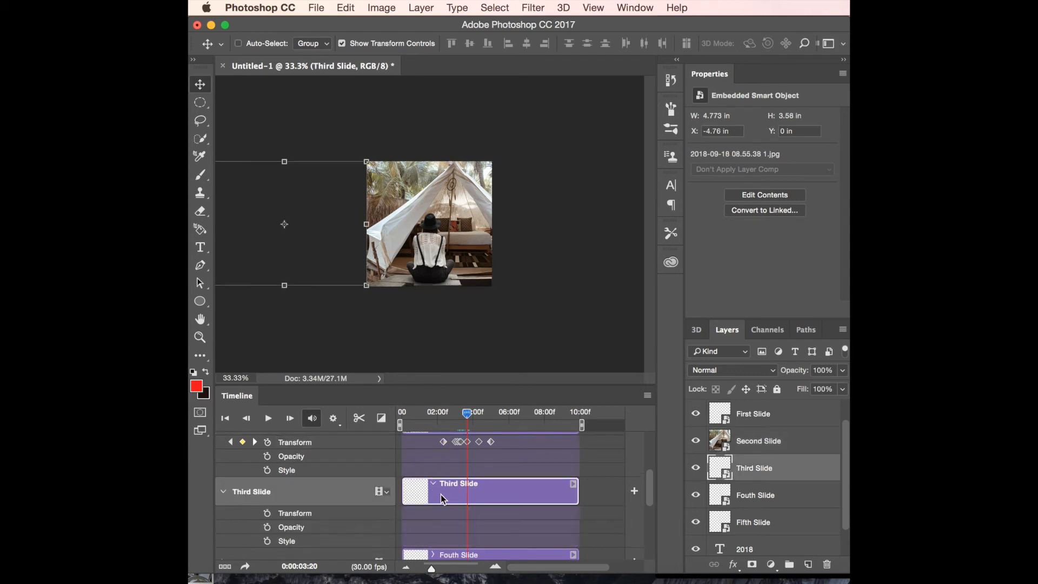
pyautogui.click(267, 507)
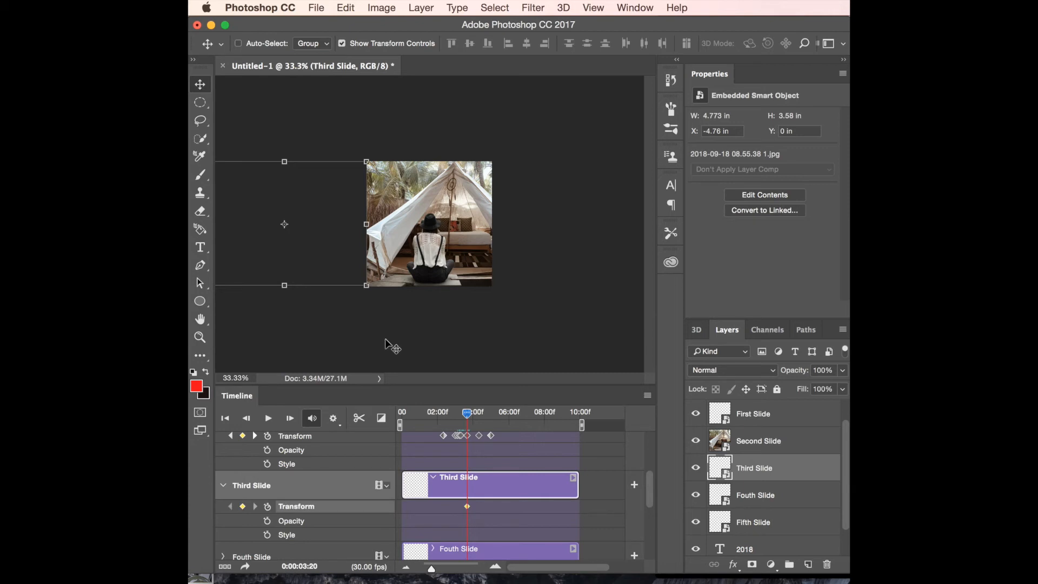
# Step: At 0:00:04:00, move the Third Slide photo to about X -3.99 in so its right edge meets the Second Slide photo's left edge
pyautogui.moveTo(469, 417); pyautogui.dragTo(475, 417)
pyautogui.press('super+t')
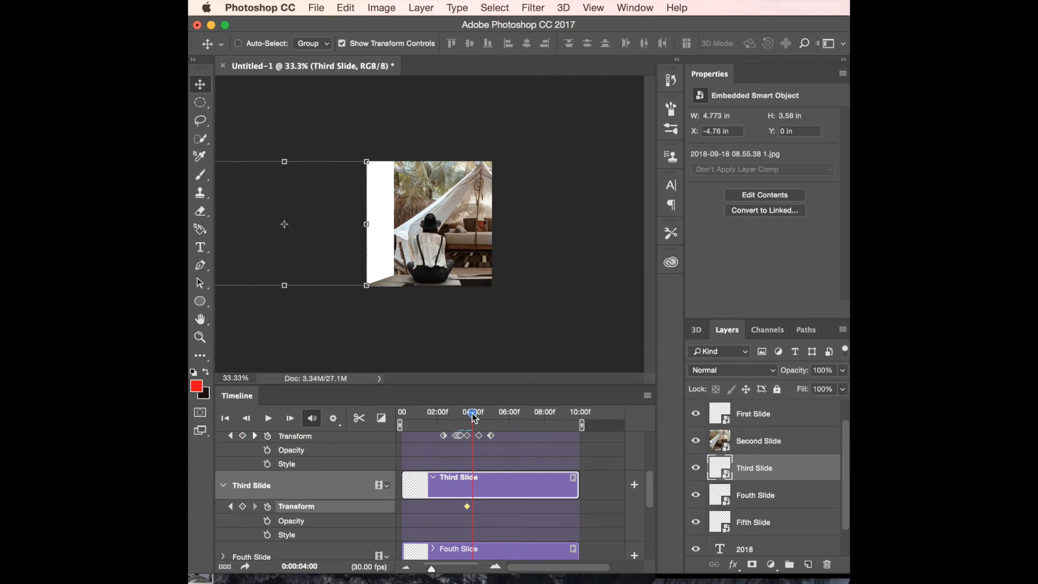
pyautogui.moveTo(337, 233); pyautogui.dragTo(357, 234)
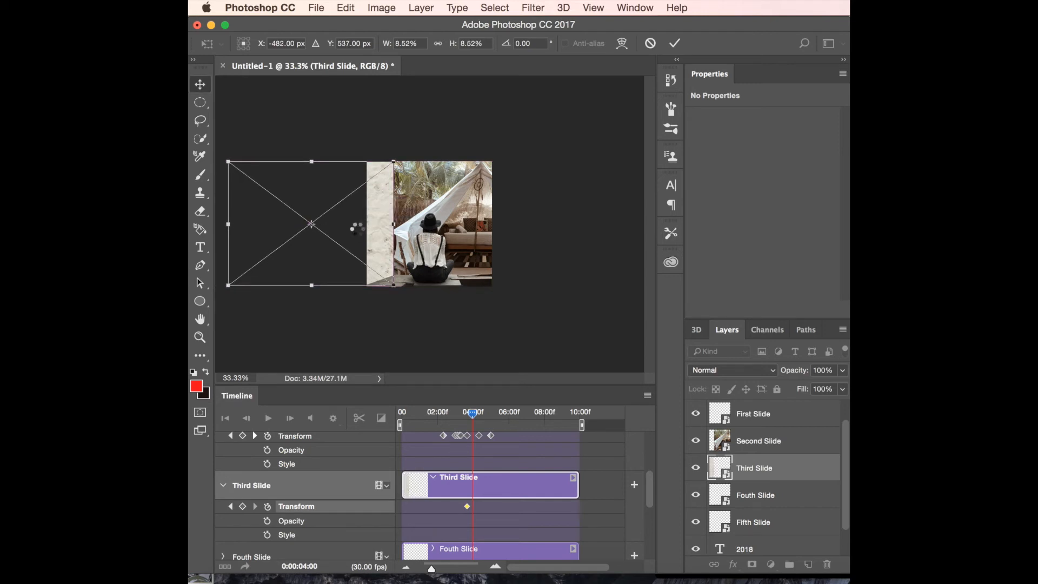
pyautogui.press('Return')
# Step: At 0:00:04:12, move the Third Slide photo to about X -3 in so it again touches the Second Slide photo's left edge
pyautogui.click(477, 415)
pyautogui.moveTo(477, 414); pyautogui.dragTo(482, 415)
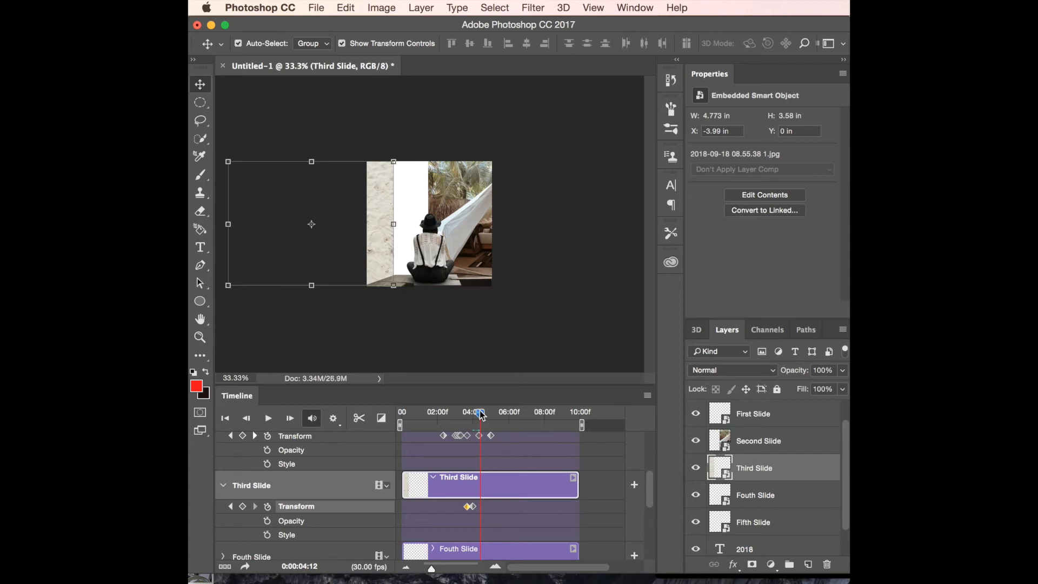
pyautogui.press('super+t')
pyautogui.moveTo(247, 227); pyautogui.dragTo(281, 231)
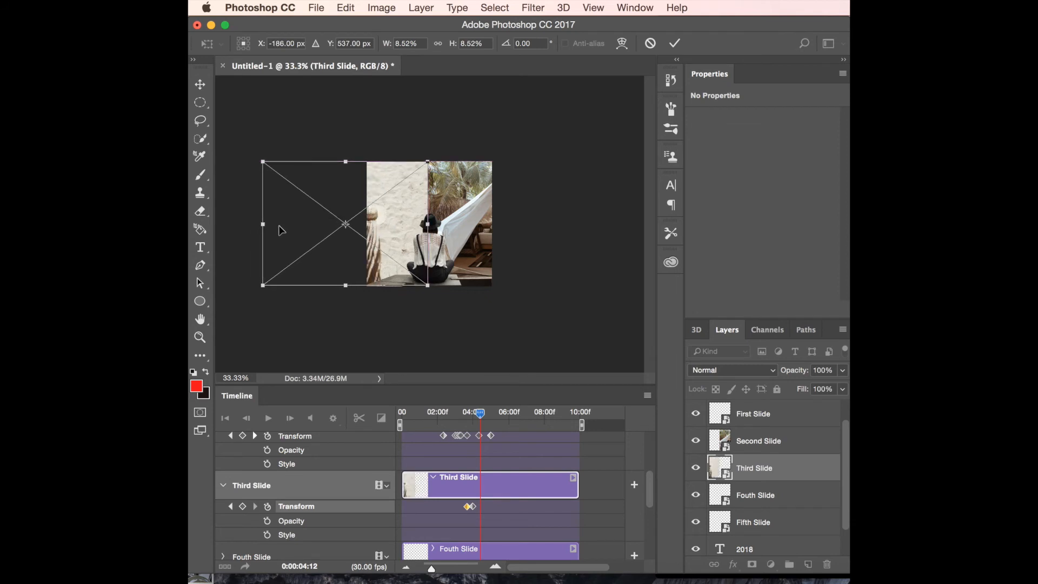
pyautogui.press('Return')
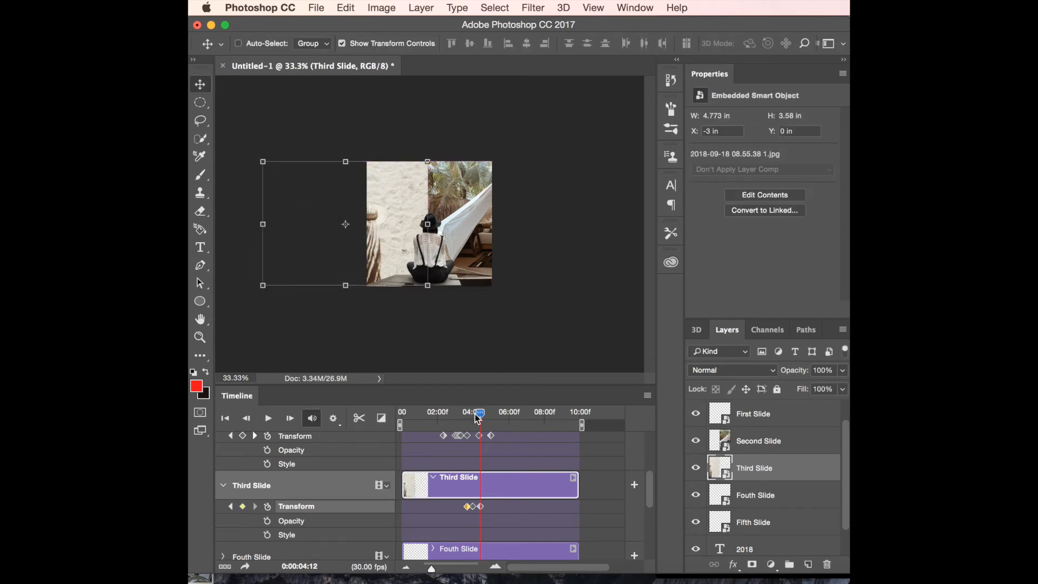
# Step: At 0:00:04:24, move the Third Slide photo to X -1.77 in so its right edge meets the Second Slide photo
pyautogui.moveTo(481, 416); pyautogui.dragTo(489, 417)
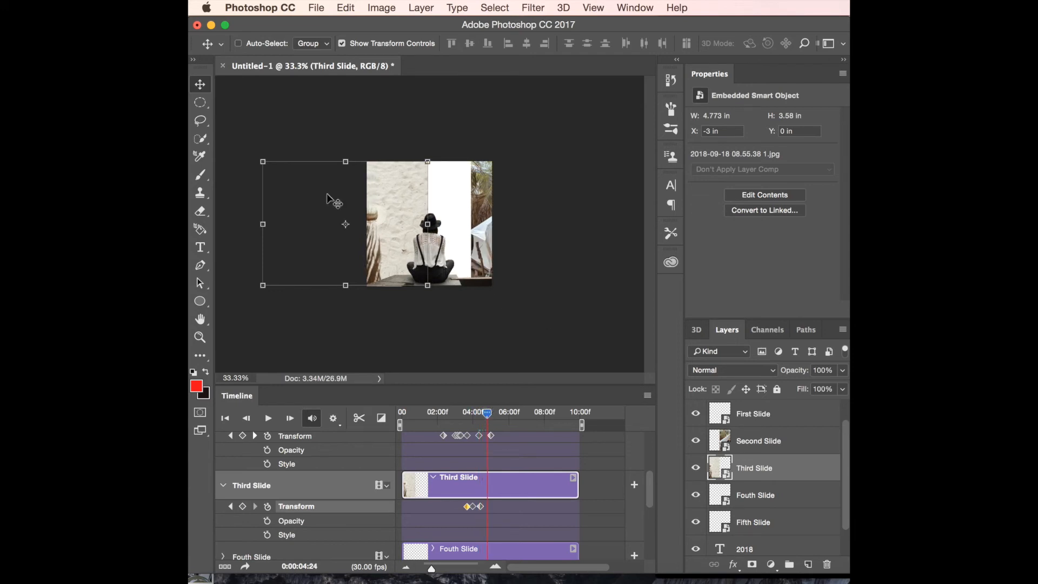
pyautogui.hotkey('ctrl', 't')
pyautogui.moveTo(328, 193); pyautogui.dragTo(374, 197)
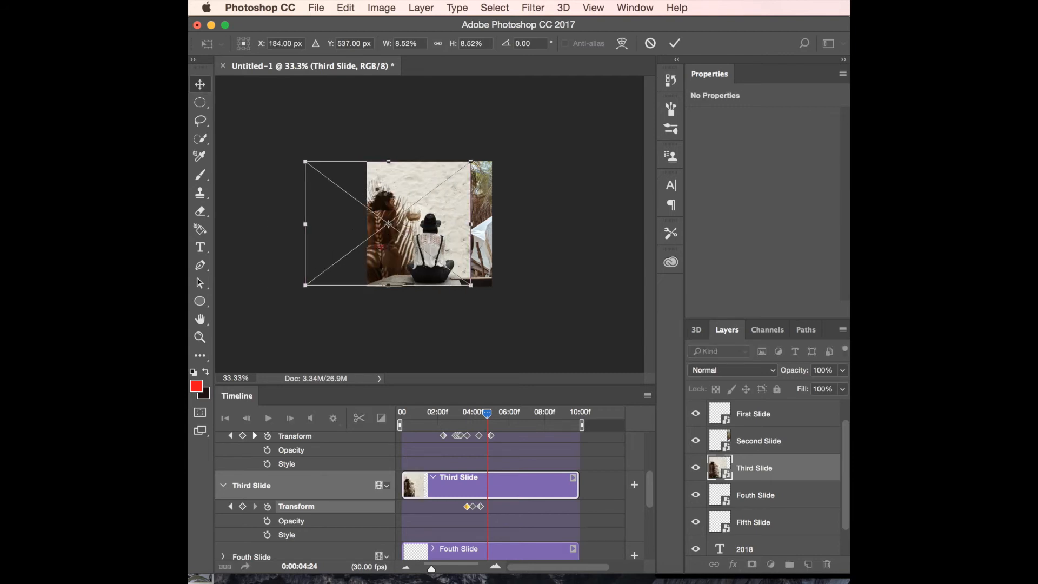
pyautogui.press('Return')
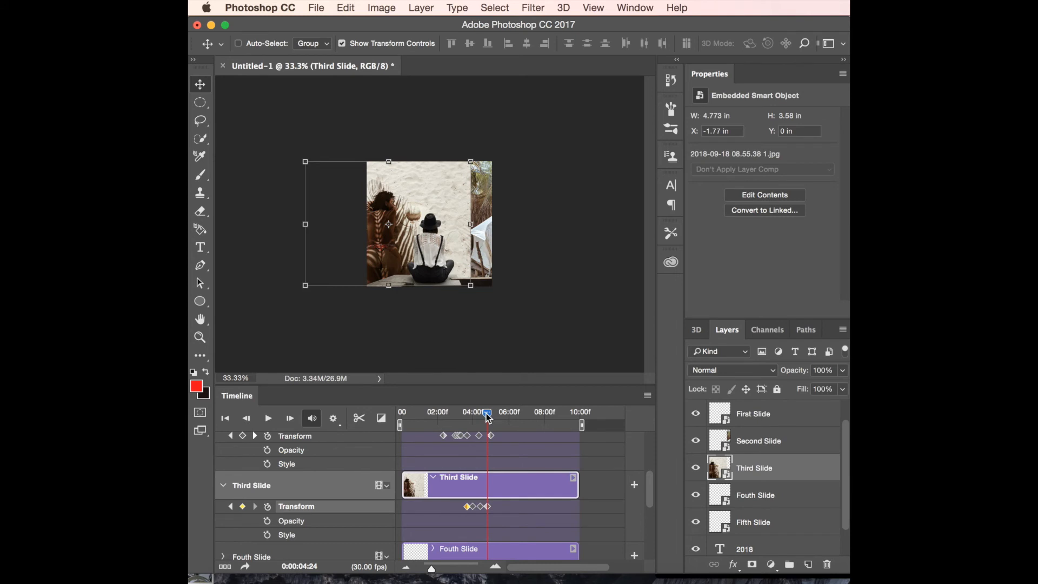
# Step: At 0:00:05:00, move the Third Slide photo to X -1.17 in so its right edge meets the canvas's right edge
pyautogui.moveTo(488, 417); pyautogui.dragTo(492, 417)
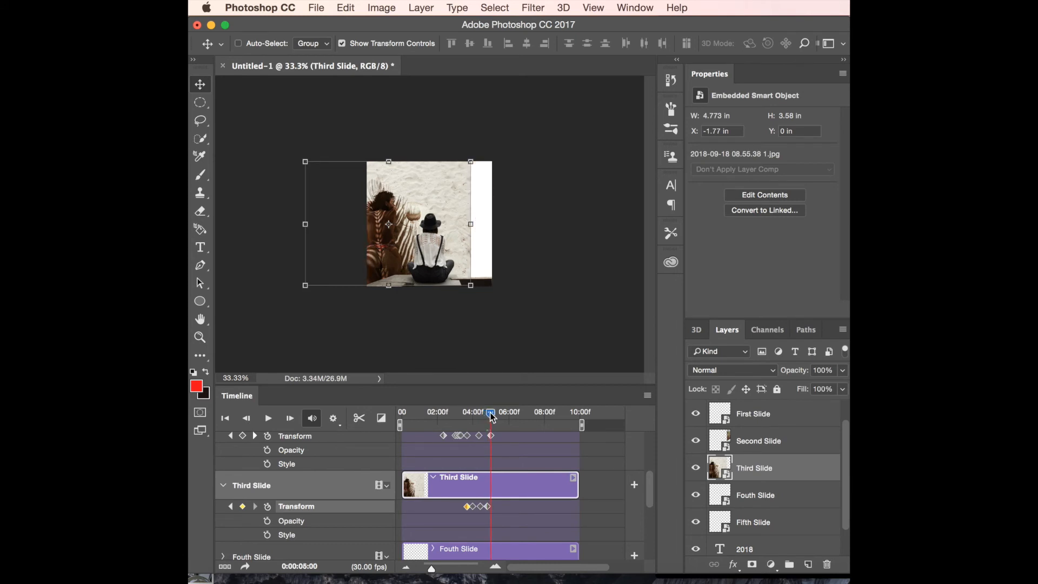
pyautogui.moveTo(490, 414); pyautogui.dragTo(492, 418)
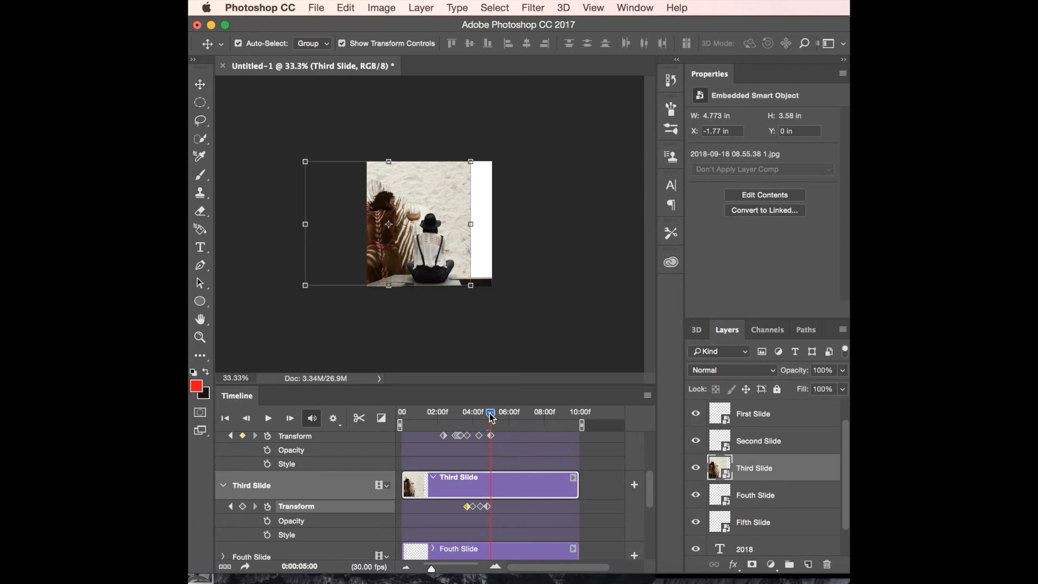
pyautogui.press('super+t')
pyautogui.moveTo(337, 240); pyautogui.dragTo(356, 242)
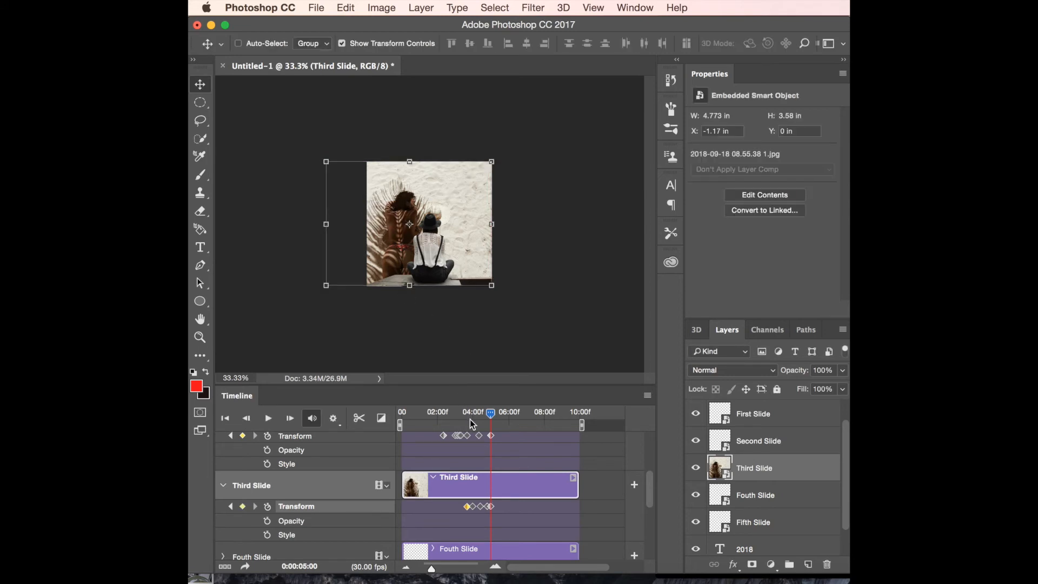
# Step: At 0:00:05:20, slide the Third Slide photo further right until its left edge meets the canvas's left edge
pyautogui.moveTo(492, 415); pyautogui.dragTo(506, 416)
pyautogui.moveTo(505, 414); pyautogui.dragTo(503, 414)
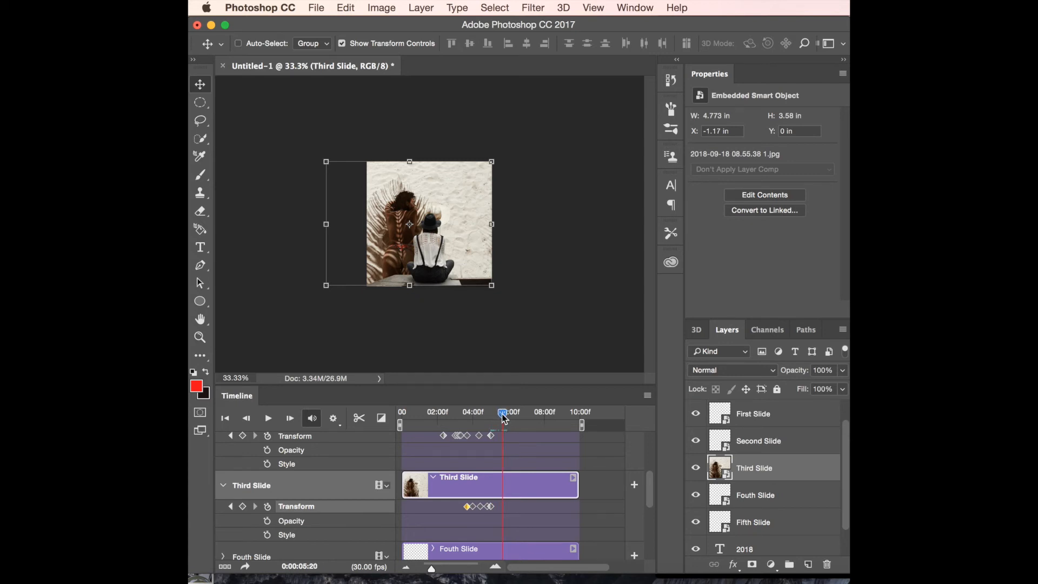
pyautogui.press('super+t')
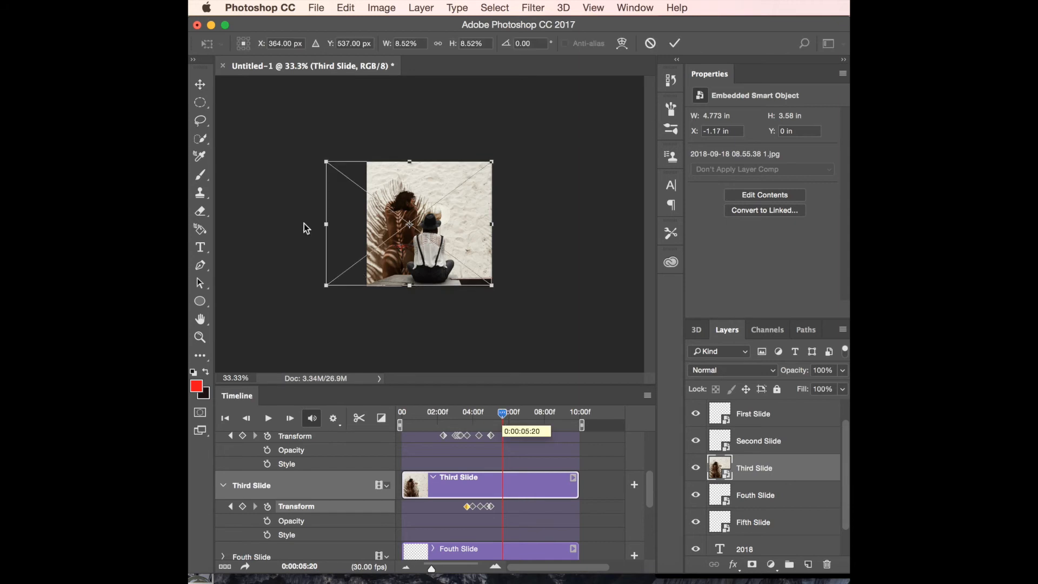
pyautogui.moveTo(366, 238); pyautogui.dragTo(403, 236)
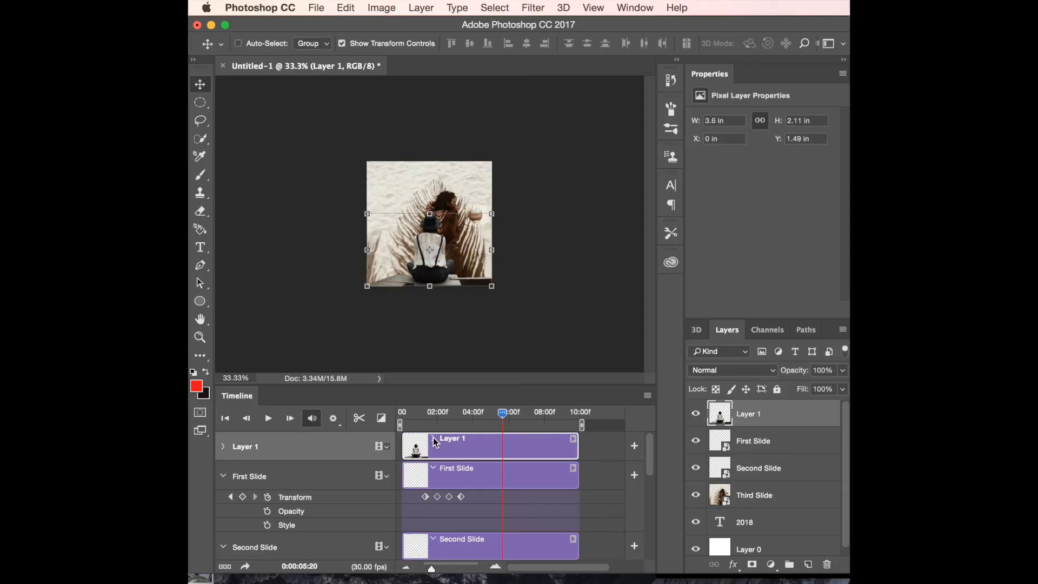
# Step: Fade out the seated woman on Layer 1 by keyframing its opacity from 0:00:05:20 to 0% at 0:00:06:10
pyautogui.click(435, 442)
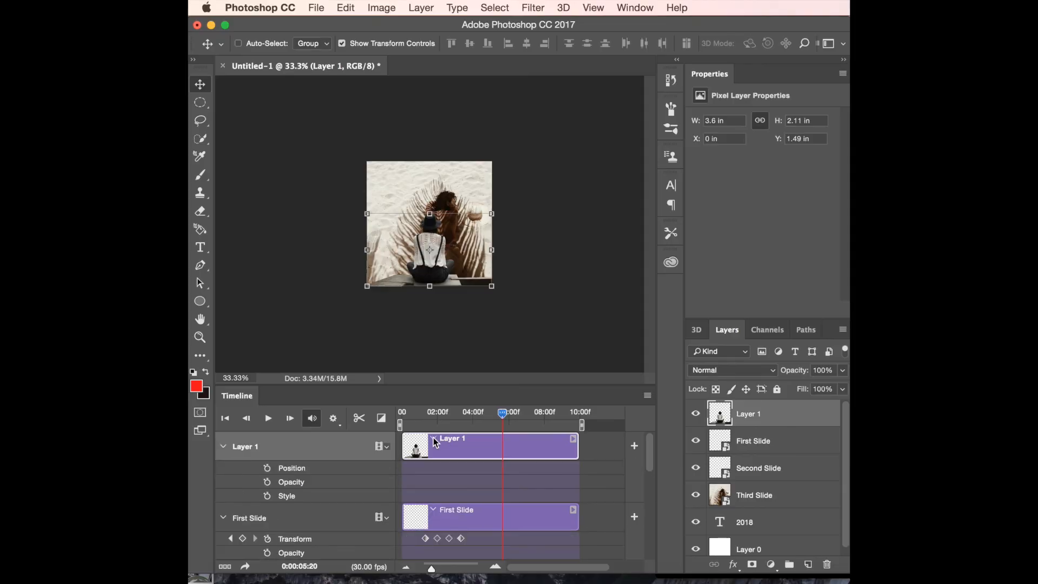
pyautogui.click(268, 482)
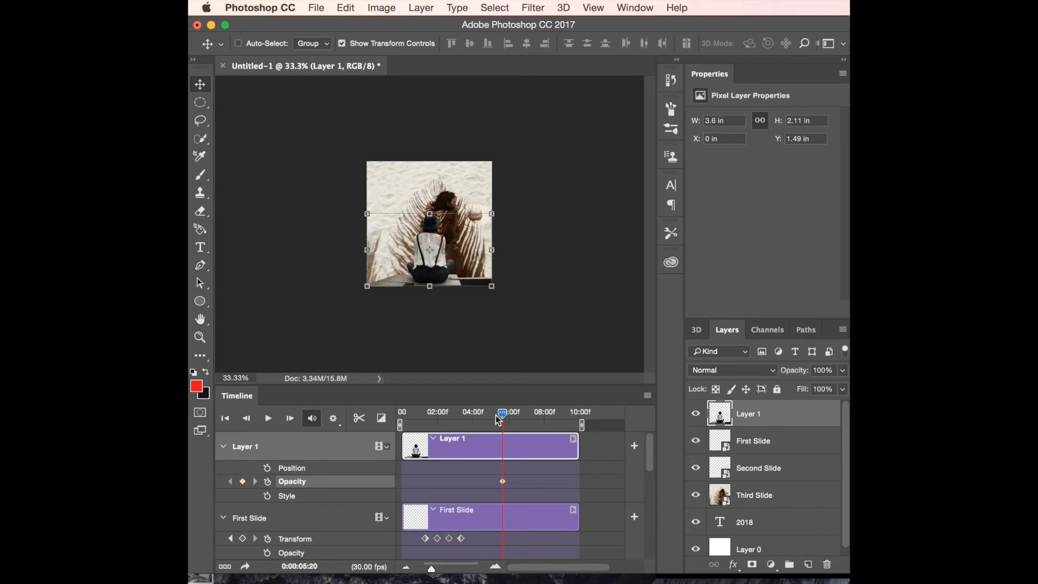
pyautogui.moveTo(502, 416); pyautogui.dragTo(516, 416)
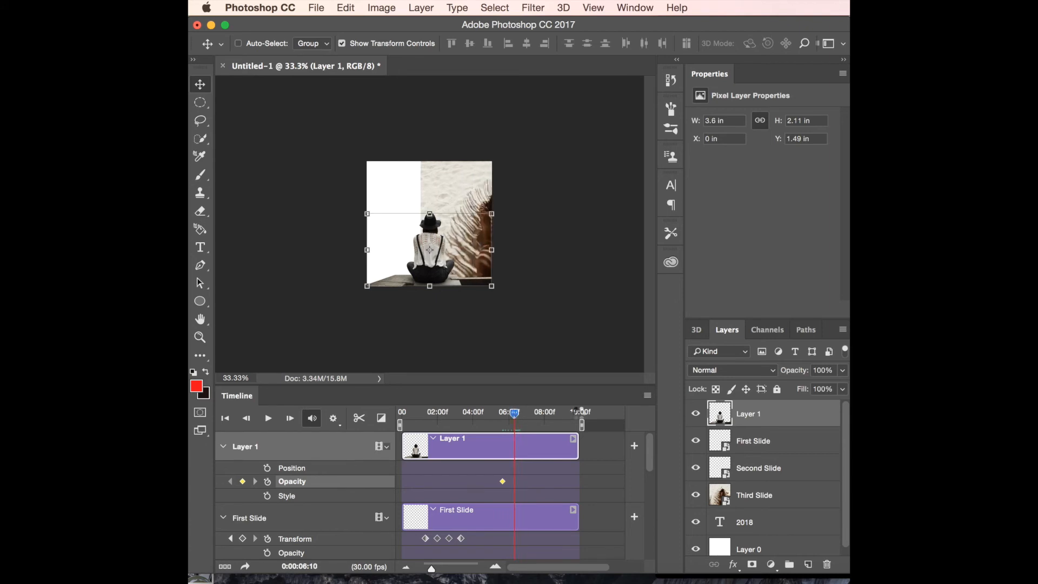
pyautogui.moveTo(794, 375); pyautogui.dragTo(719, 378)
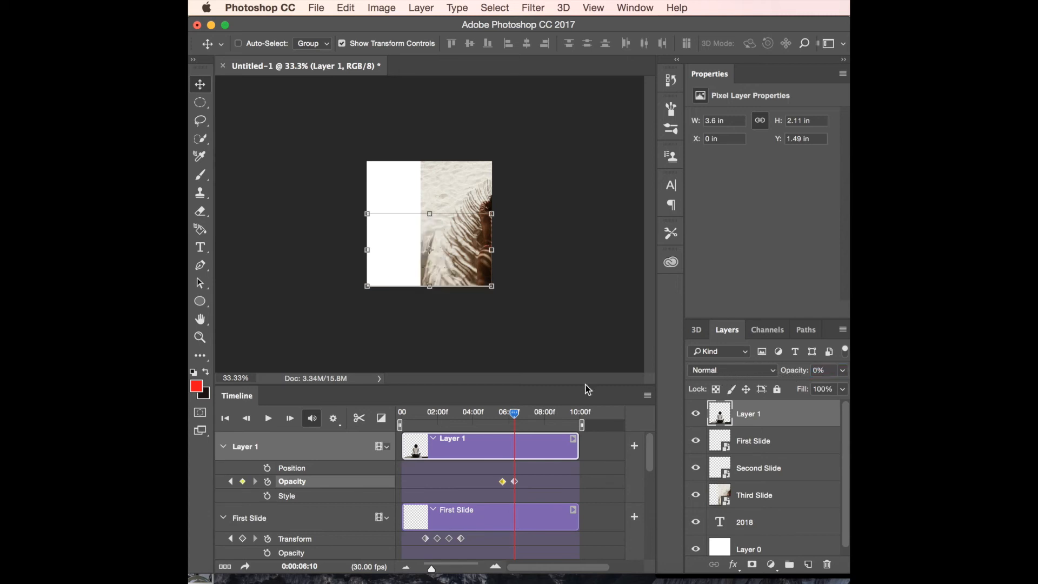
pyautogui.moveTo(516, 416)
pyautogui.mouseDown()
pyautogui.moveTo(501, 416)
pyautogui.moveTo(516, 416)
pyautogui.mouseUp()
# Step: Delete the Third Slide layer's two Transform keyframes that follow 0:00:05:20
pyautogui.scroll(-10, 508, 466)
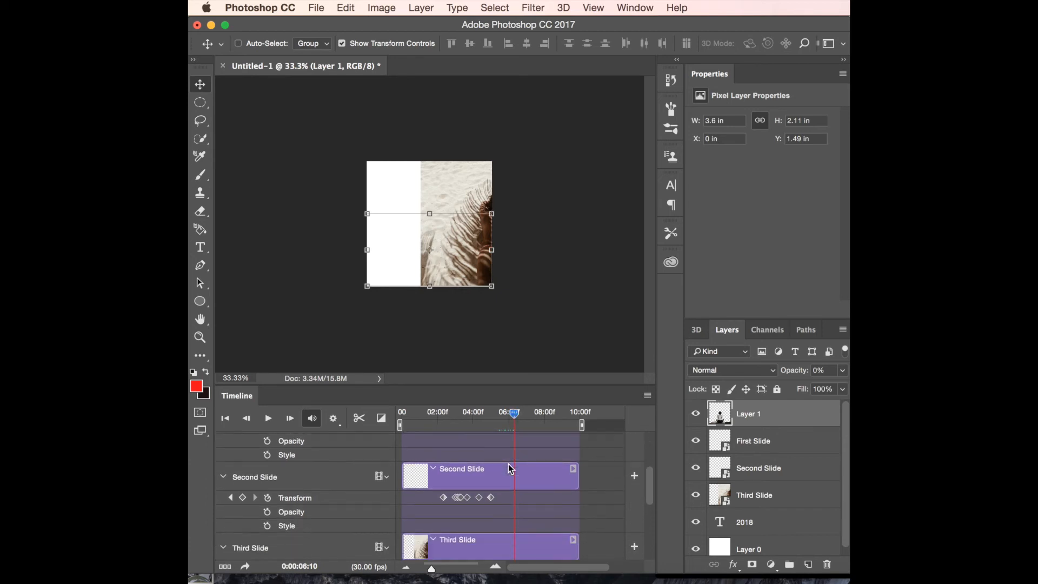
pyautogui.click(503, 504)
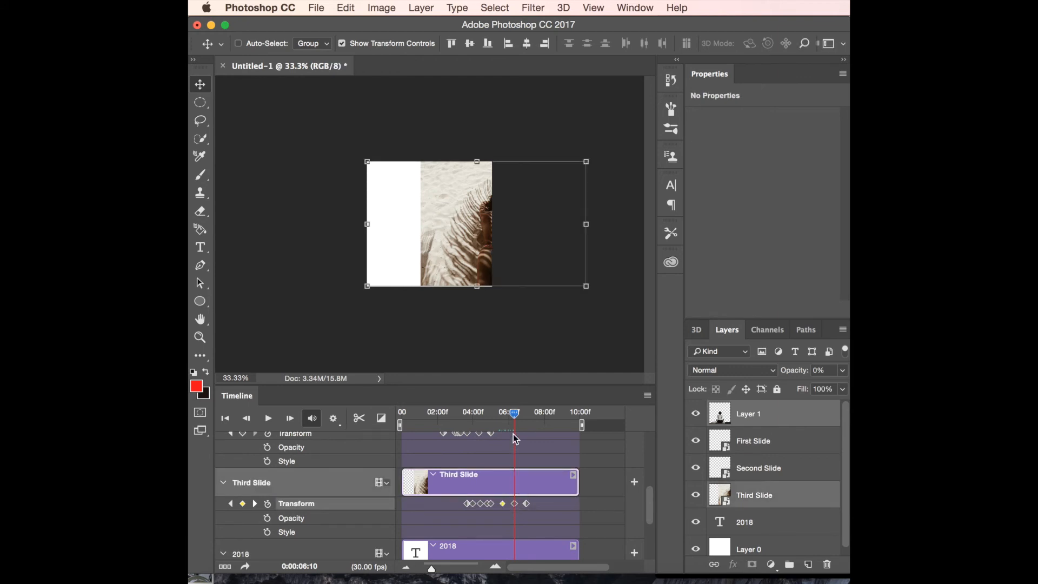
pyautogui.moveTo(517, 417); pyautogui.dragTo(505, 418)
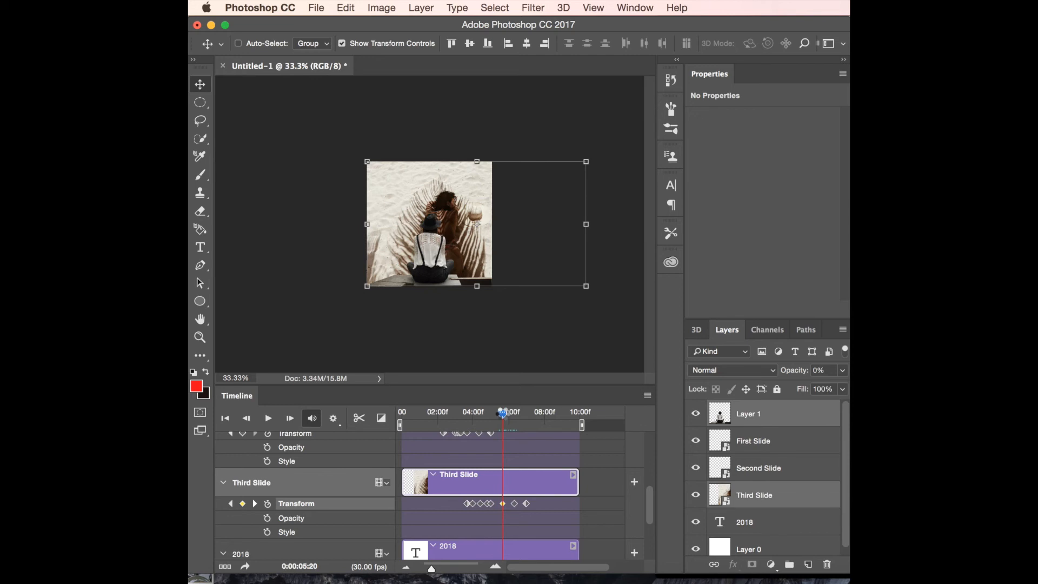
pyautogui.click(514, 503)
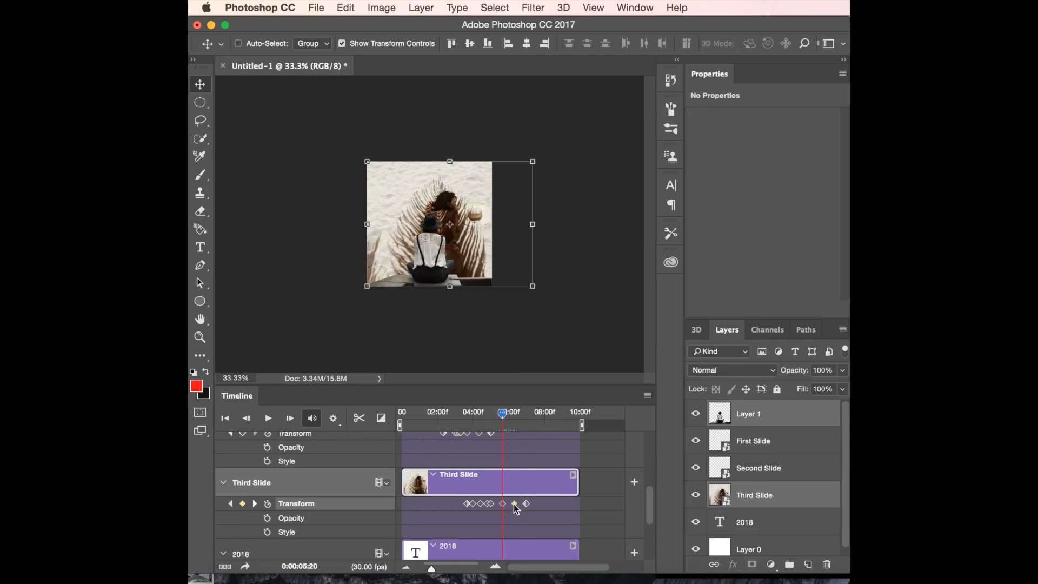
pyautogui.press('BackSpace')
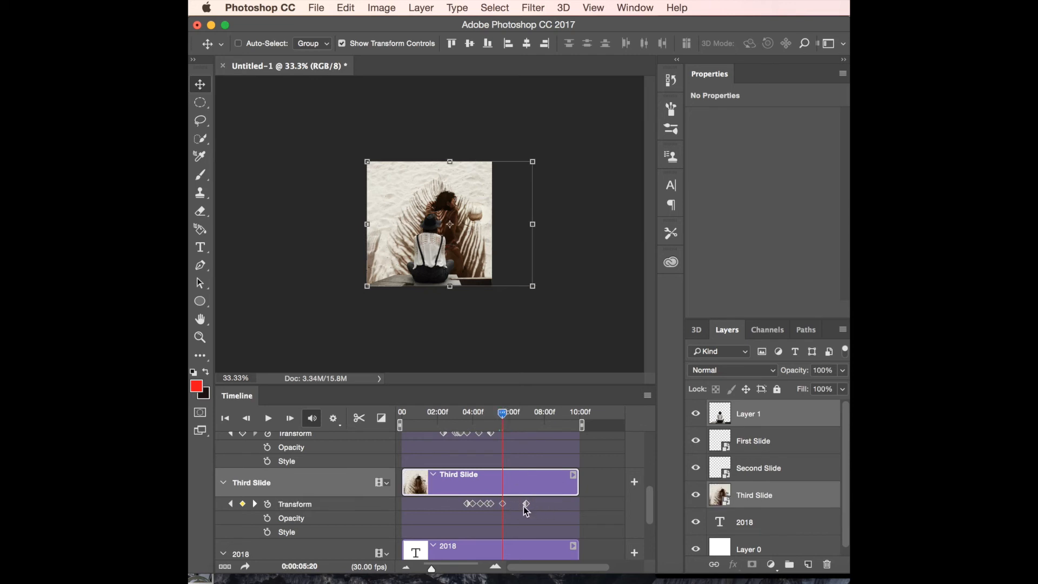
pyautogui.click(526, 503)
pyautogui.press('BackSpace')
# Step: At 0:00:06:10, enlarge the Third Slide photo and Layer 1 together to about 134% around the canvas
pyautogui.click(448, 416)
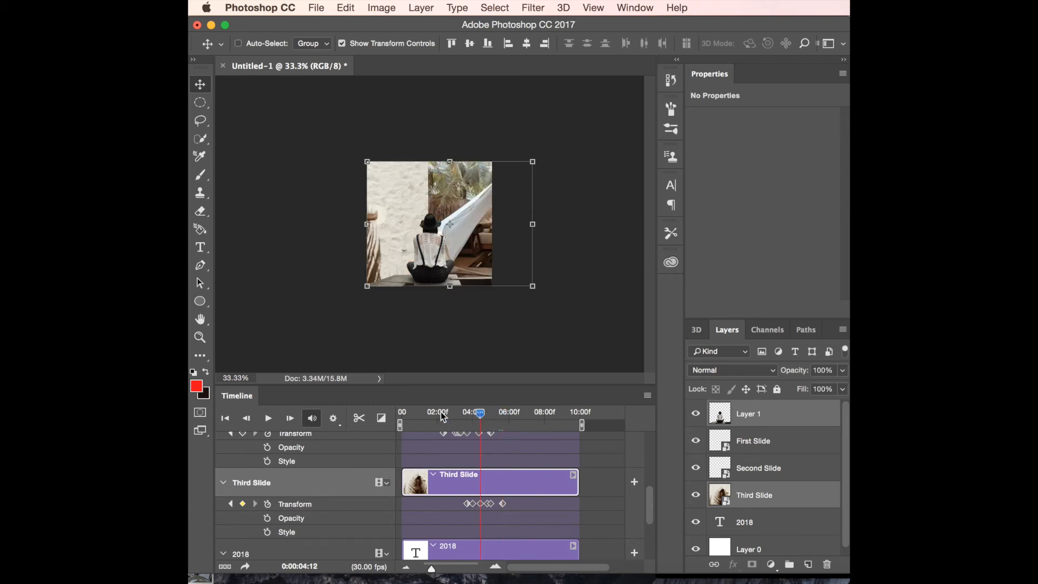
pyautogui.moveTo(492, 416); pyautogui.dragTo(516, 422)
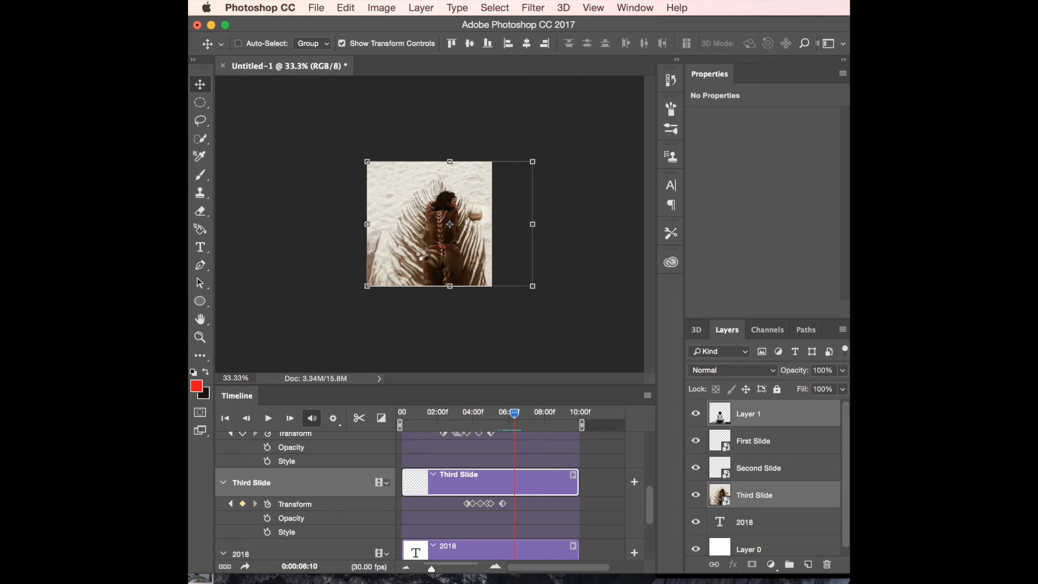
pyautogui.press('0')
pyautogui.press('0')
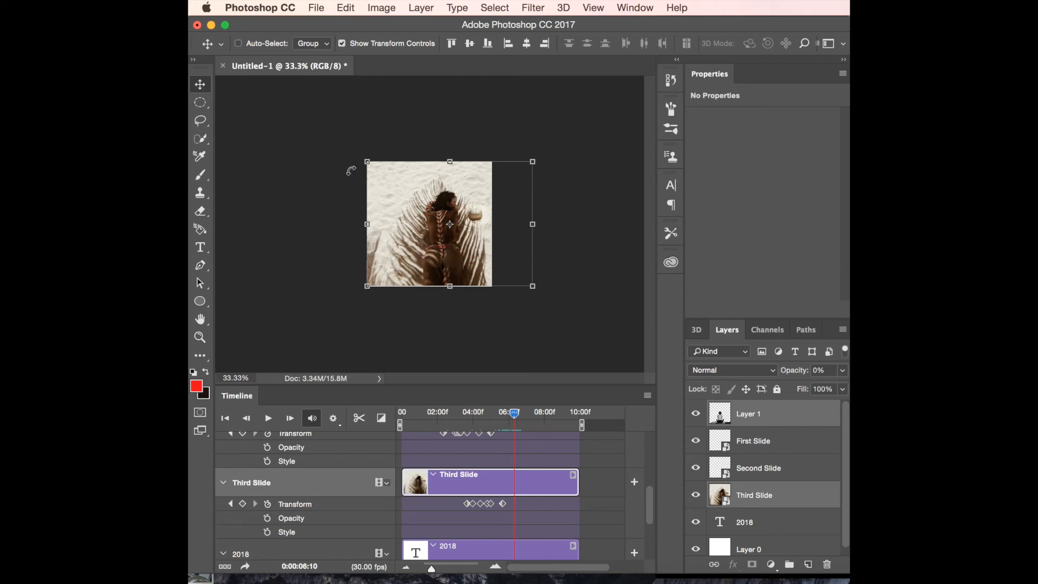
pyautogui.moveTo(367, 160); pyautogui.dragTo(324, 128)
pyautogui.moveTo(531, 285); pyautogui.dragTo(552, 301)
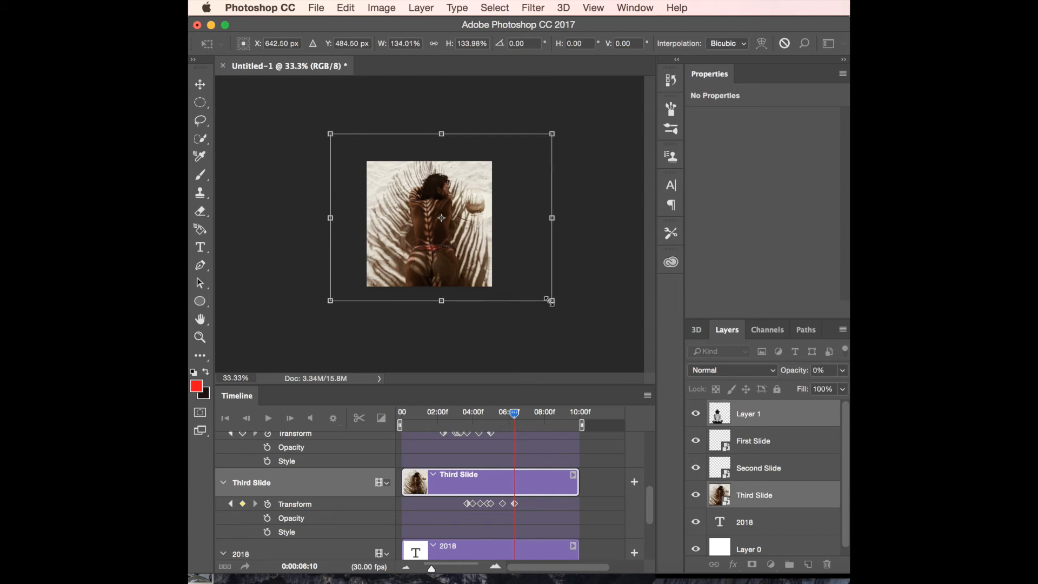
pyautogui.press('Return')
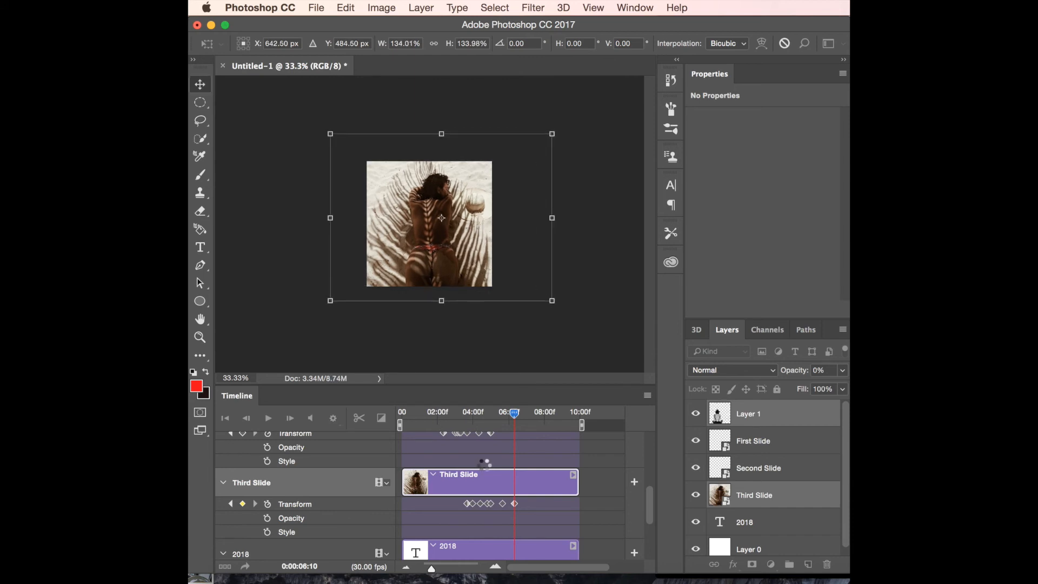
# Step: Reposition the enlarged seated woman on Layer 1 to about X -0.61 in, Y 0.77 in, with its lower edge on the canvas bottom
pyautogui.moveTo(515, 418); pyautogui.dragTo(487, 418)
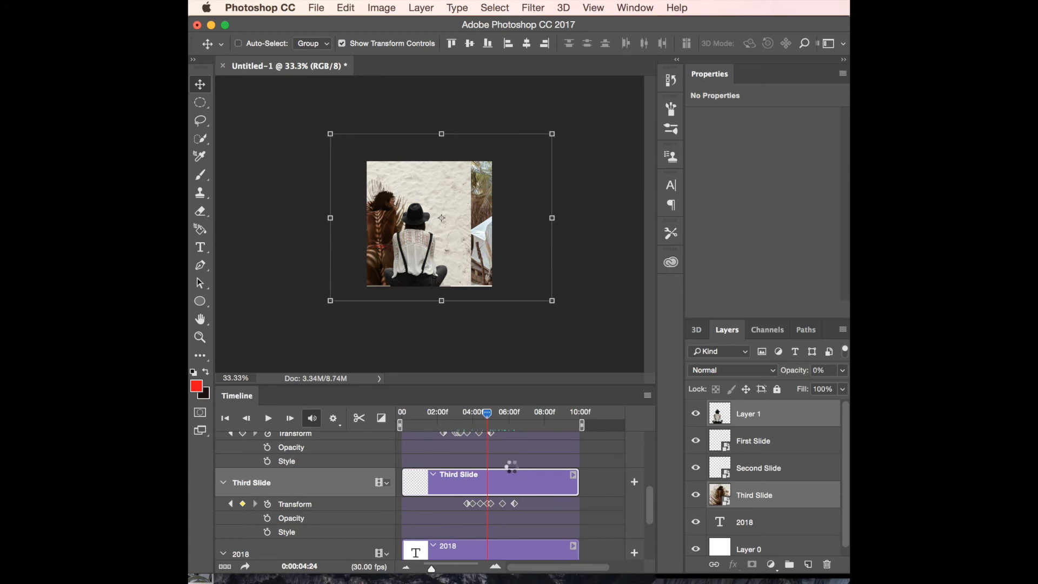
pyautogui.scroll(1, 511, 466)
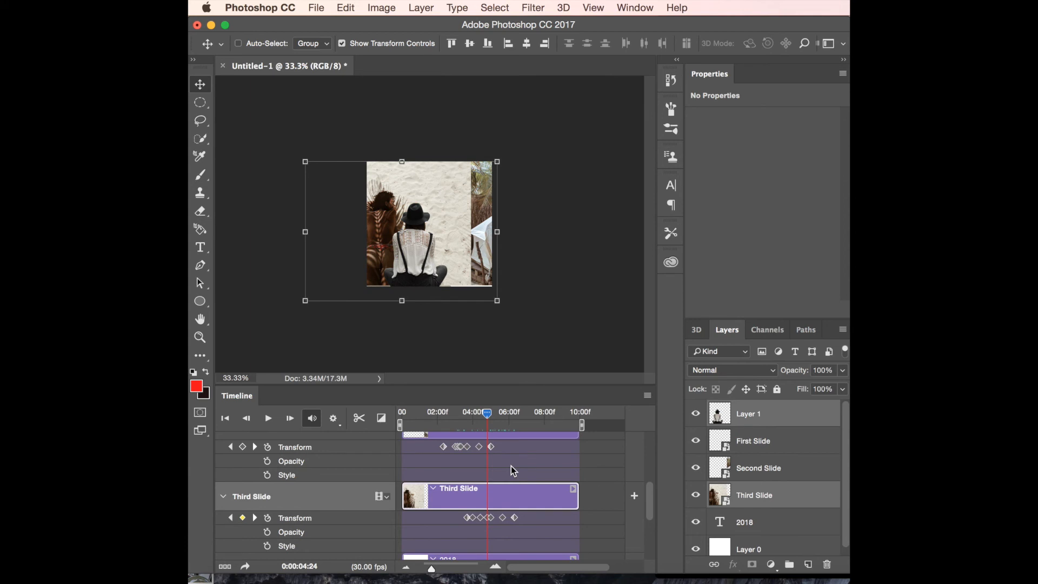
pyautogui.scroll(3, 511, 466)
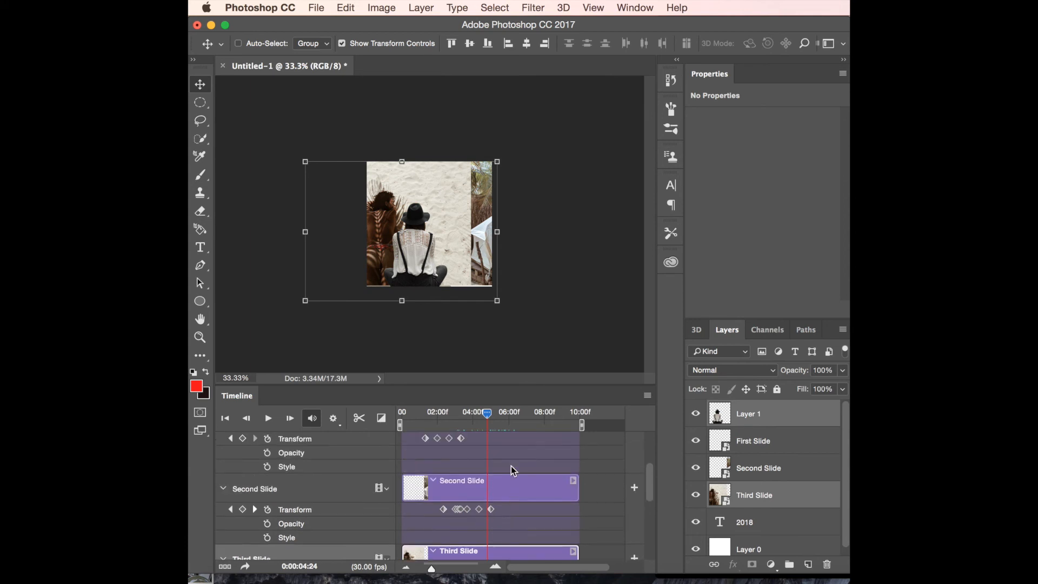
pyautogui.click(459, 450)
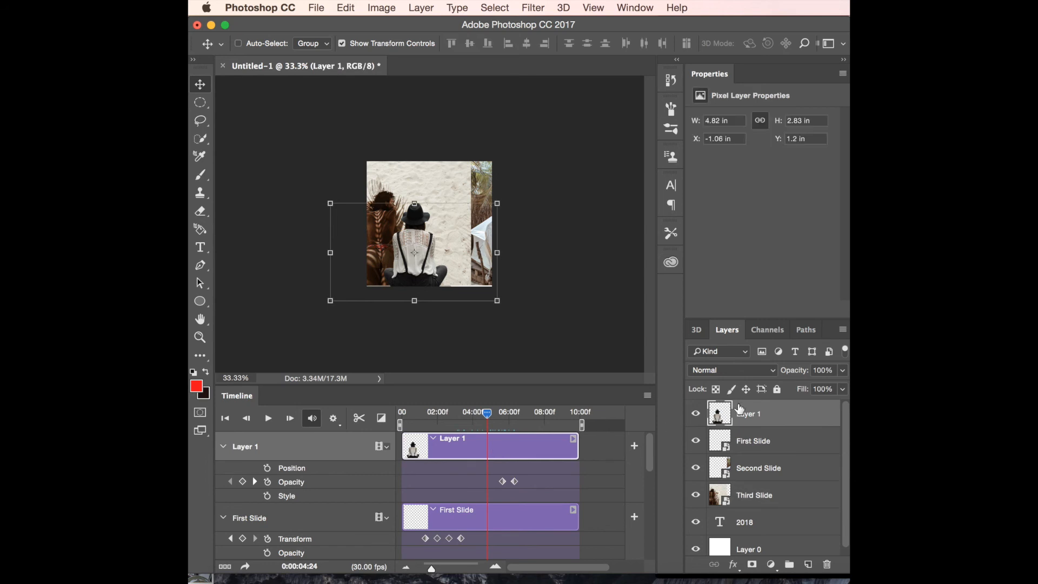
pyautogui.moveTo(452, 237); pyautogui.dragTo(434, 252)
pyautogui.moveTo(432, 247); pyautogui.dragTo(460, 240)
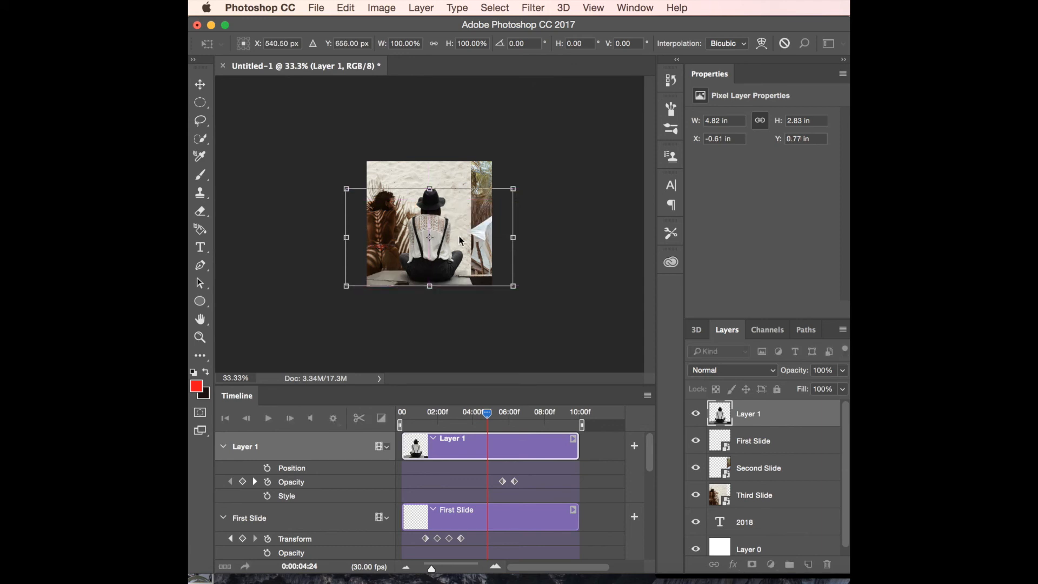
pyautogui.press('Return')
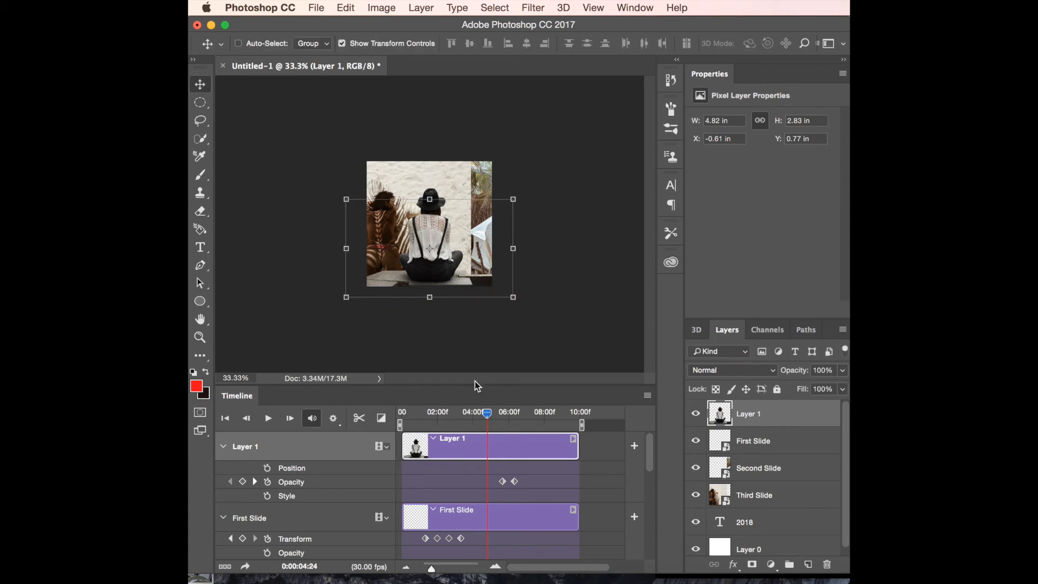
# Step: At 0:00:06:22, add a text layer reading "You Did It!" over the Third Slide photo
pyautogui.moveTo(487, 419); pyautogui.dragTo(522, 424)
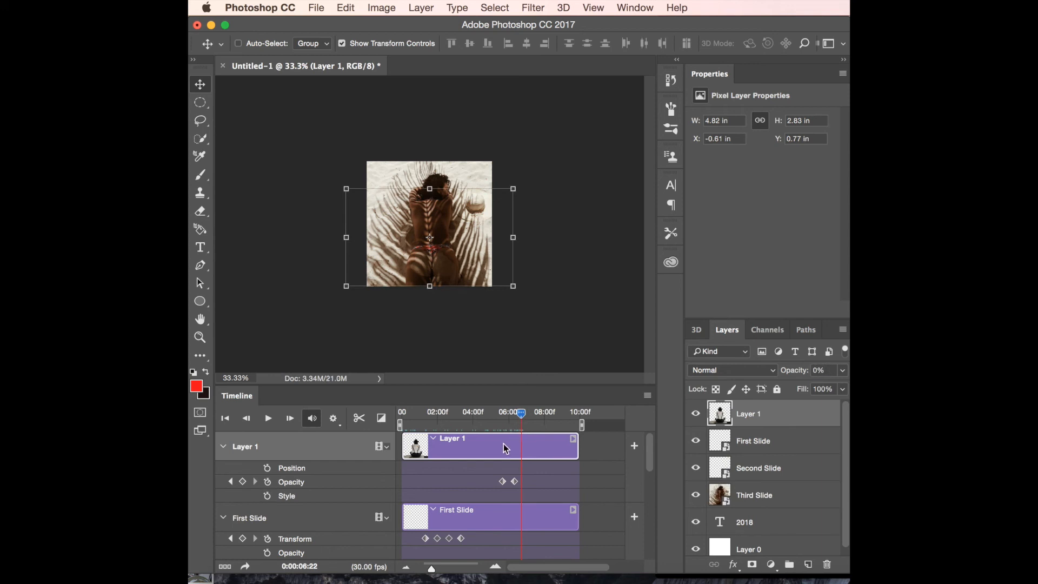
pyautogui.click(200, 247)
pyautogui.click(385, 220)
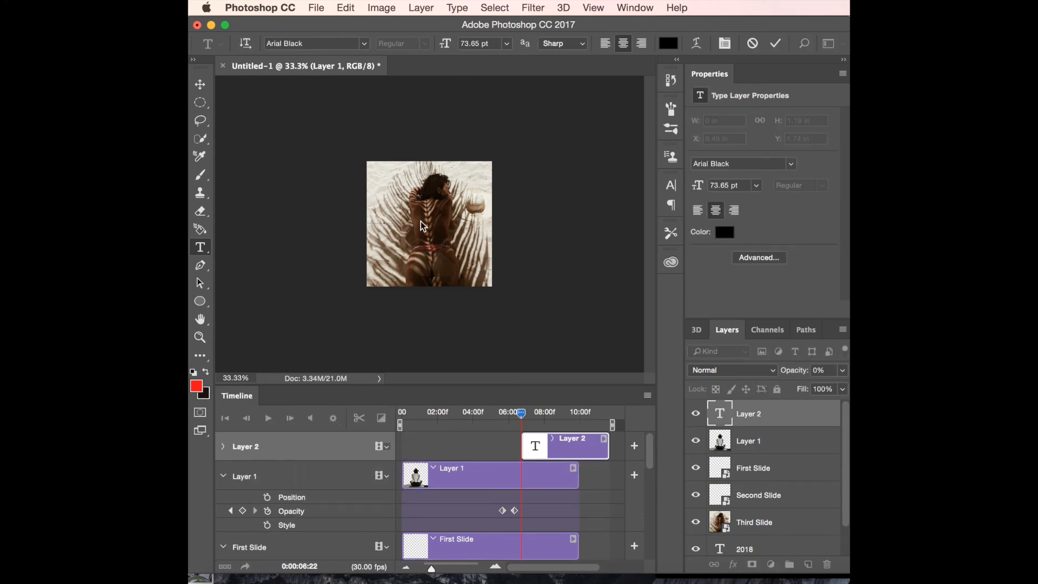
pyautogui.write('We ae')
pyautogui.press('Left')
pyautogui.press('BackSpace')
pyautogui.press('BackSpace')
pyautogui.press('BackSpace')
pyautogui.press('BackSpace')
pyautogui.press('BackSpace')
pyautogui.write('You D')
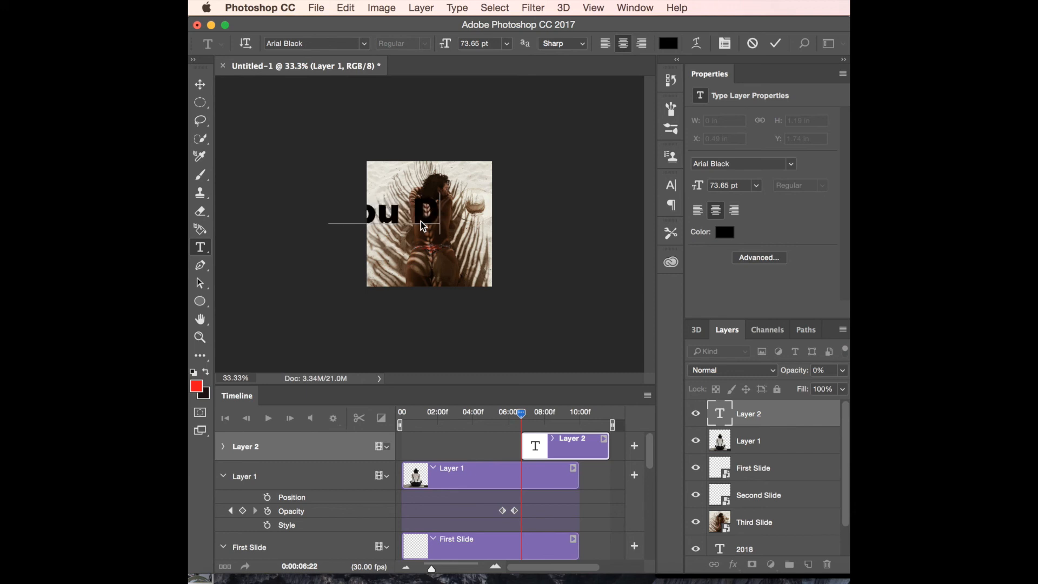
pyautogui.write('id It!')
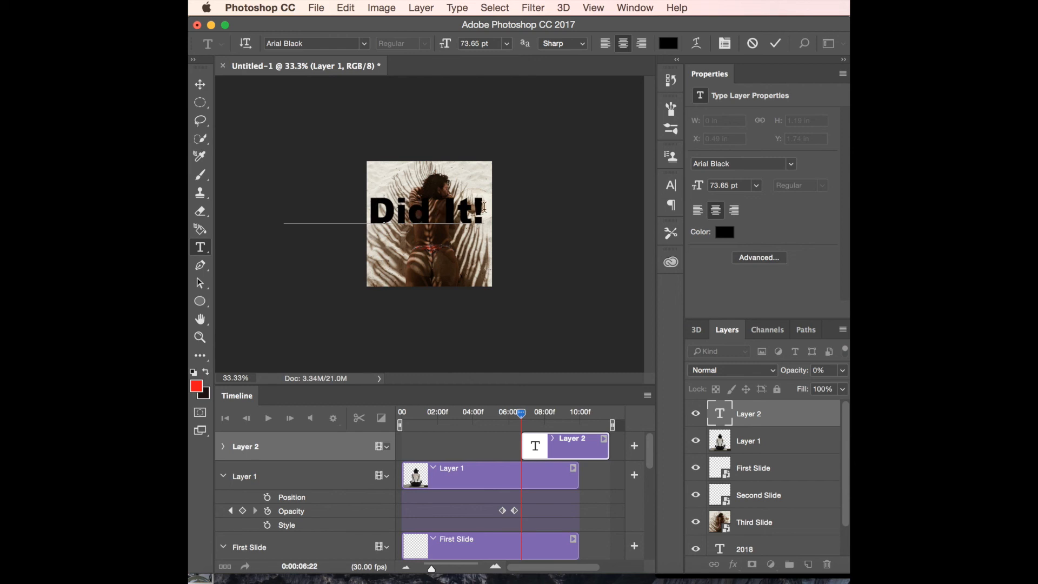
# Step: Set the "You Did It!" text to 37.65 pt, then scale it to about 112% and center it horizontally on the canvas
pyautogui.moveTo(484, 206); pyautogui.dragTo(190, 194)
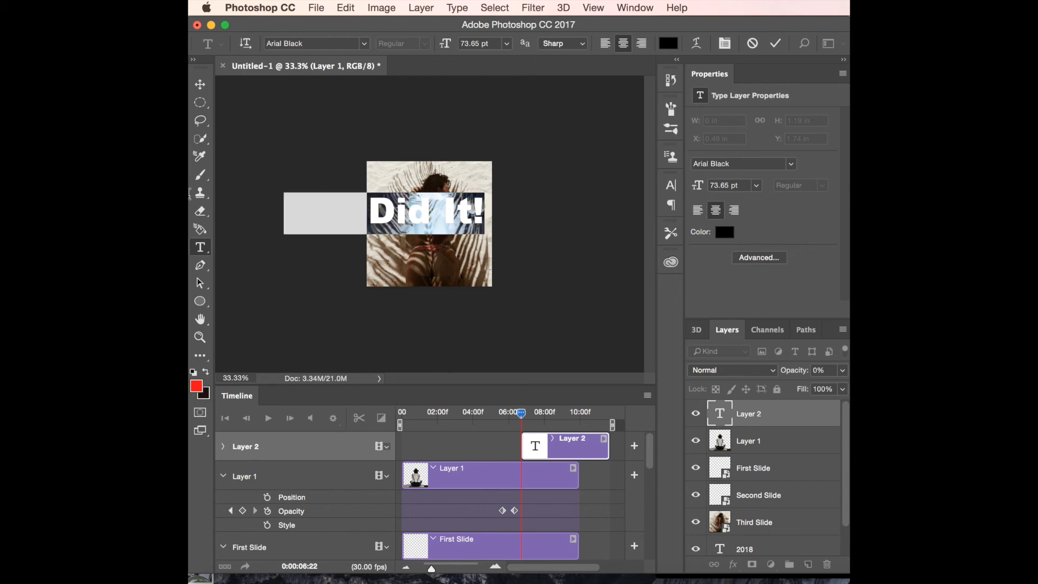
pyautogui.moveTo(700, 190); pyautogui.dragTo(674, 190)
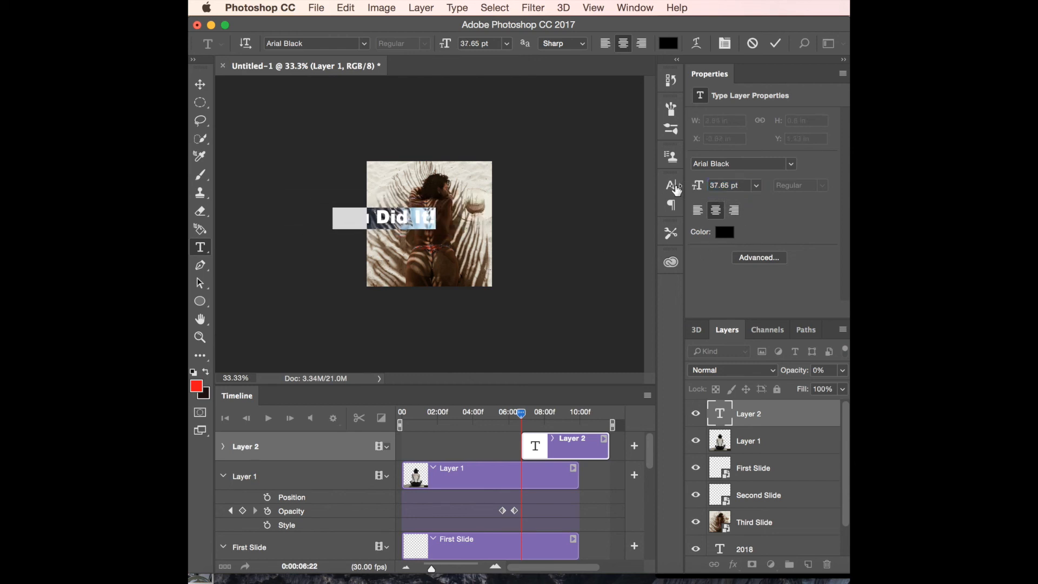
pyautogui.click(200, 85)
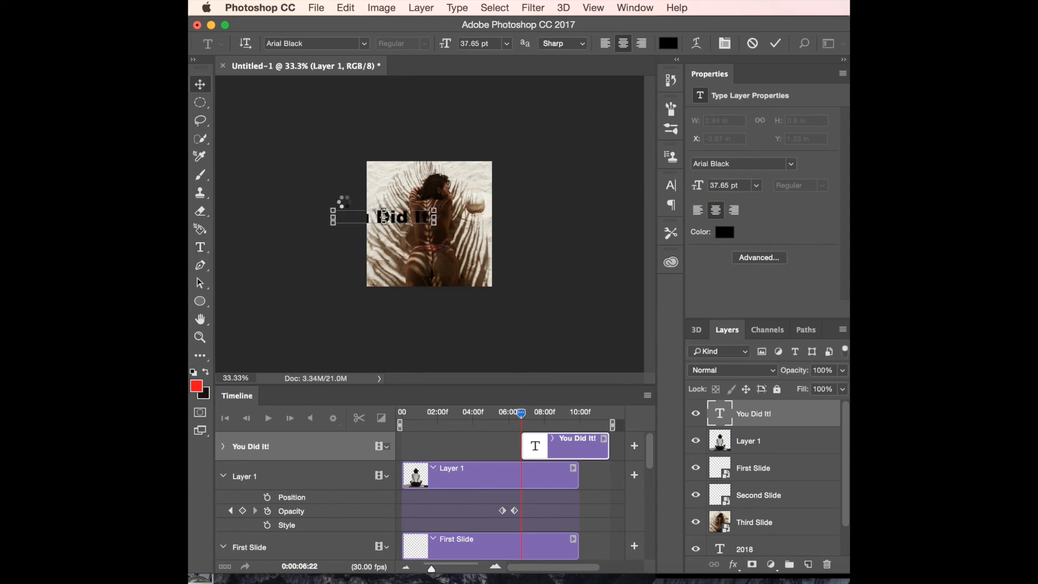
pyautogui.moveTo(363, 221); pyautogui.dragTo(371, 243)
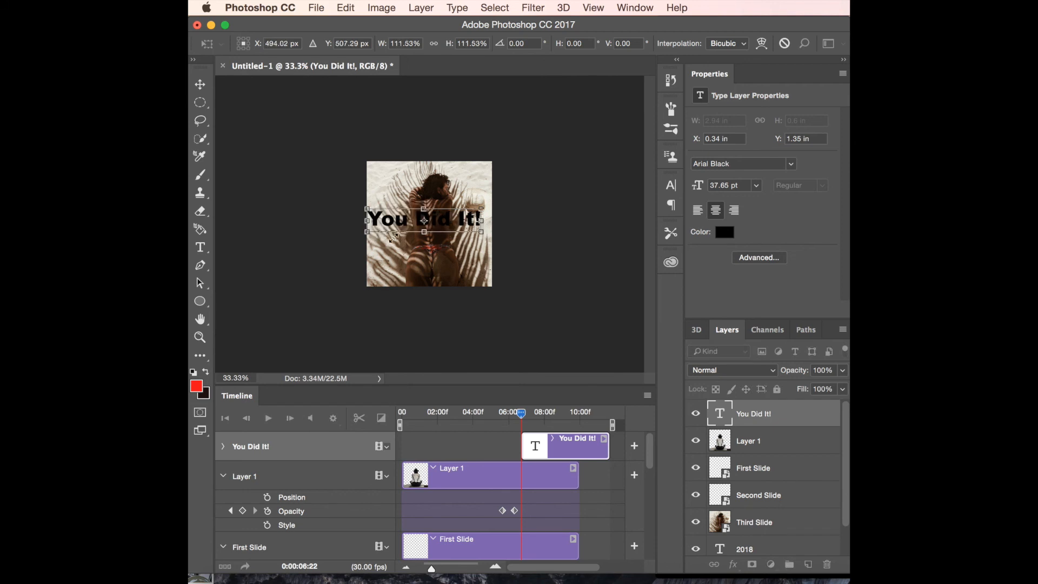
pyautogui.moveTo(453, 226); pyautogui.dragTo(457, 225)
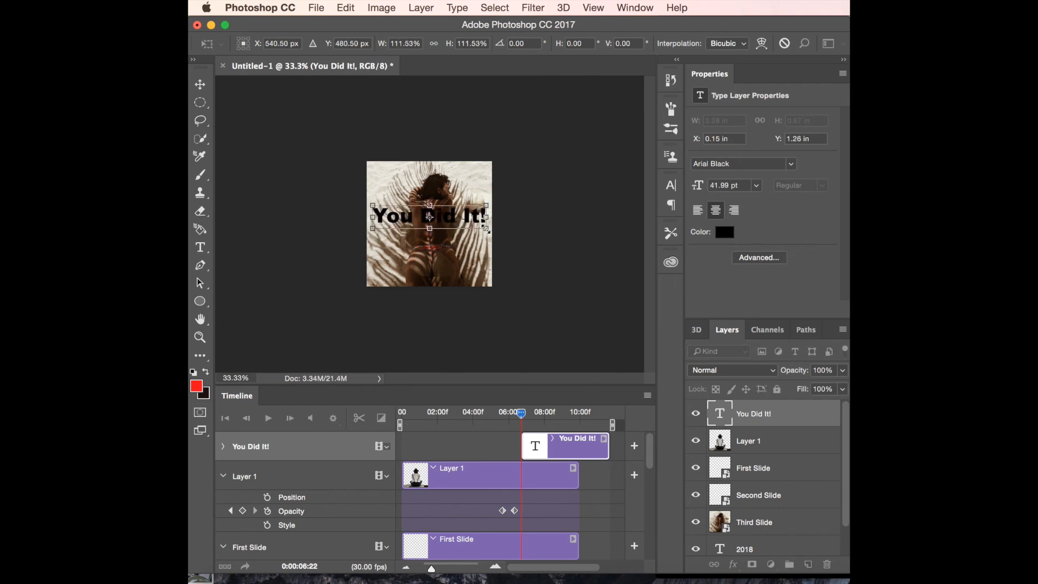
# Step: Shrink the "You Did It!" text to about 28% and place it mid-canvas at about X 540.5 px, Y 484 px
pyautogui.moveTo(486, 228); pyautogui.dragTo(394, 207)
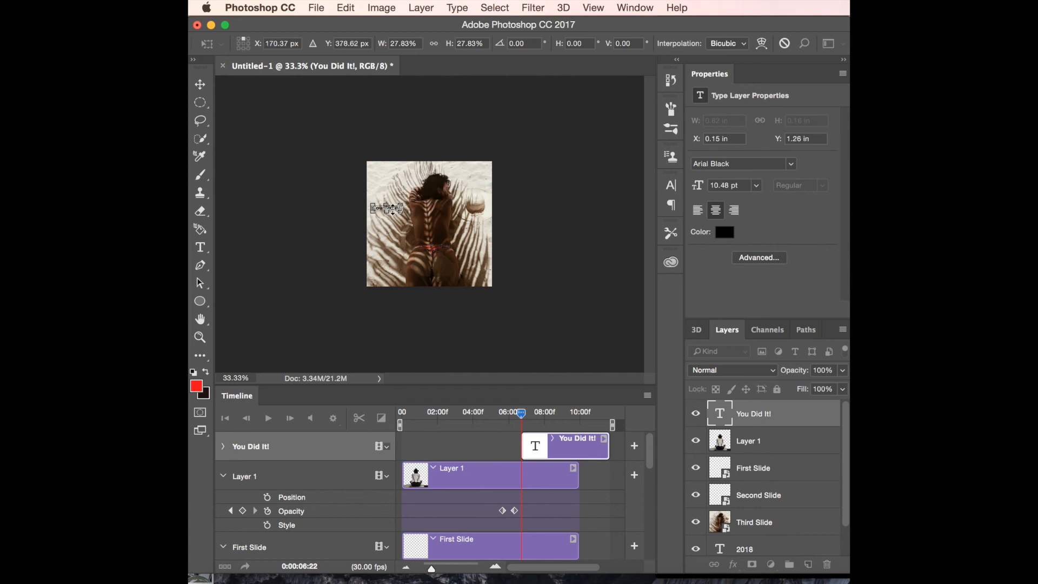
pyautogui.press('super+equal')
pyautogui.press('super+equal')
pyautogui.press('super+equal')
pyautogui.press('super+equal')
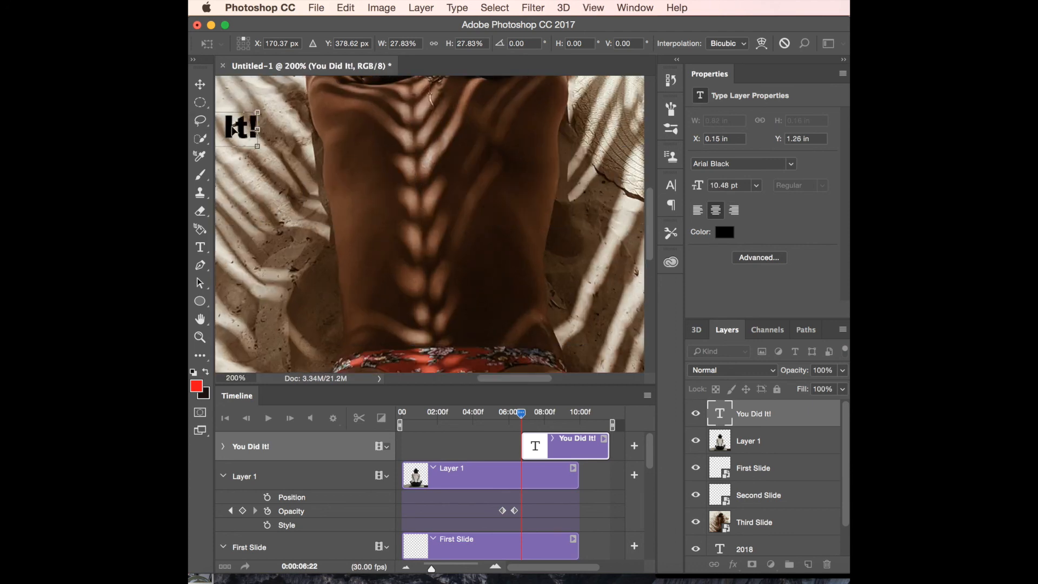
pyautogui.moveTo(277, 135); pyautogui.dragTo(491, 205)
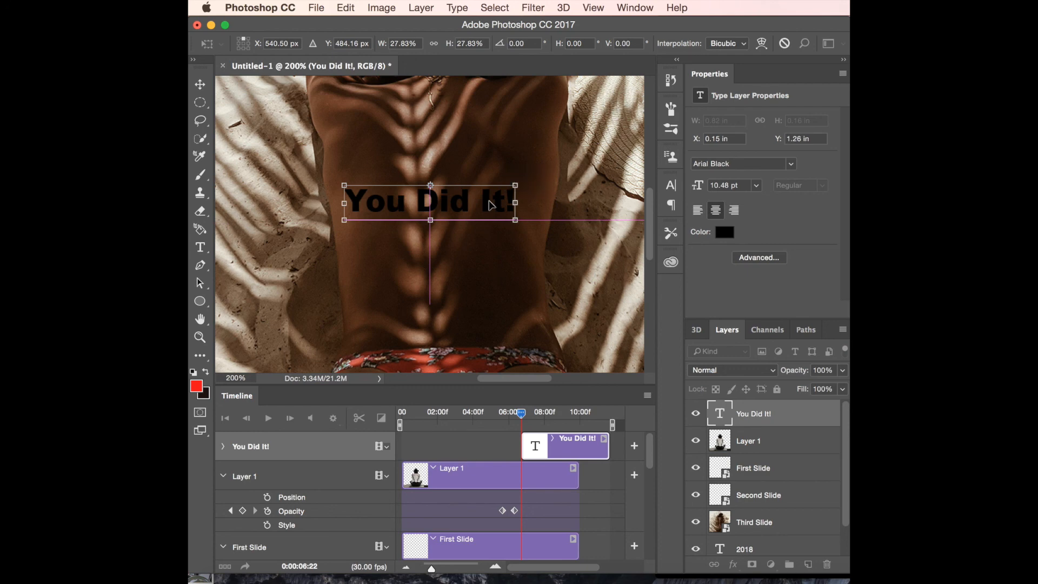
pyautogui.press('super+minus')
pyautogui.press('super+minus')
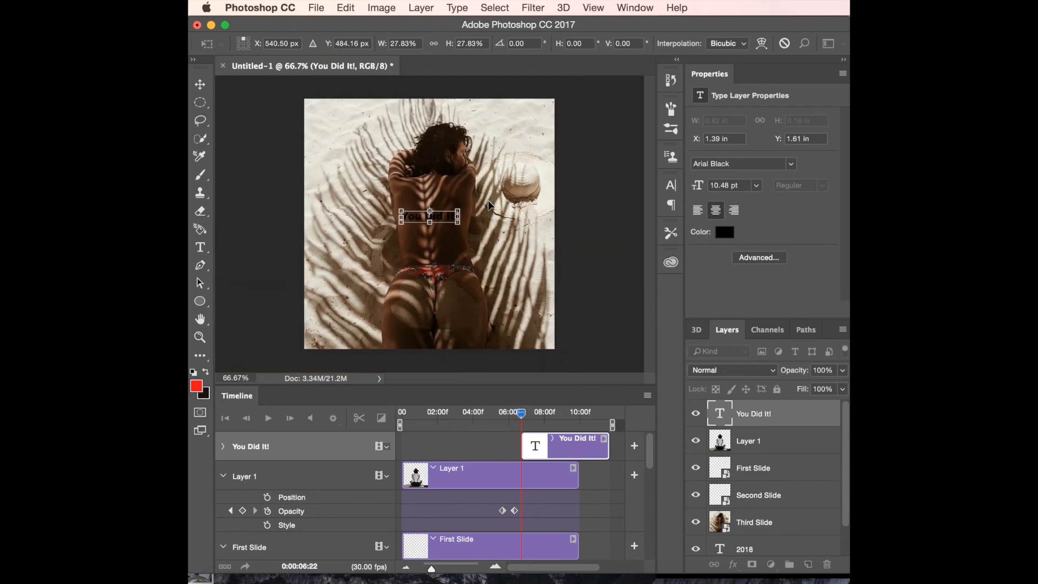
pyautogui.press('super+minus')
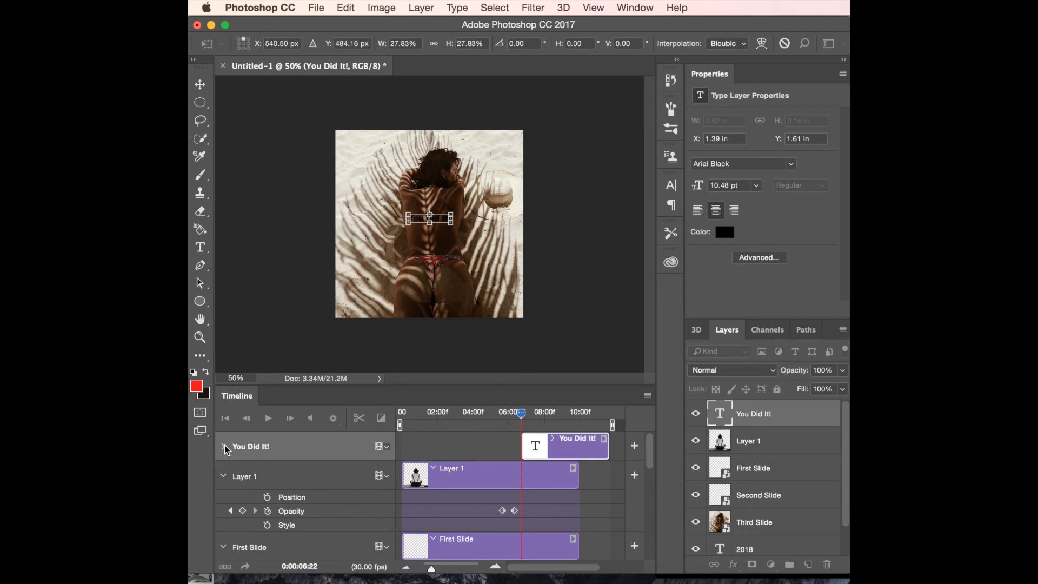
pyautogui.press('Return')
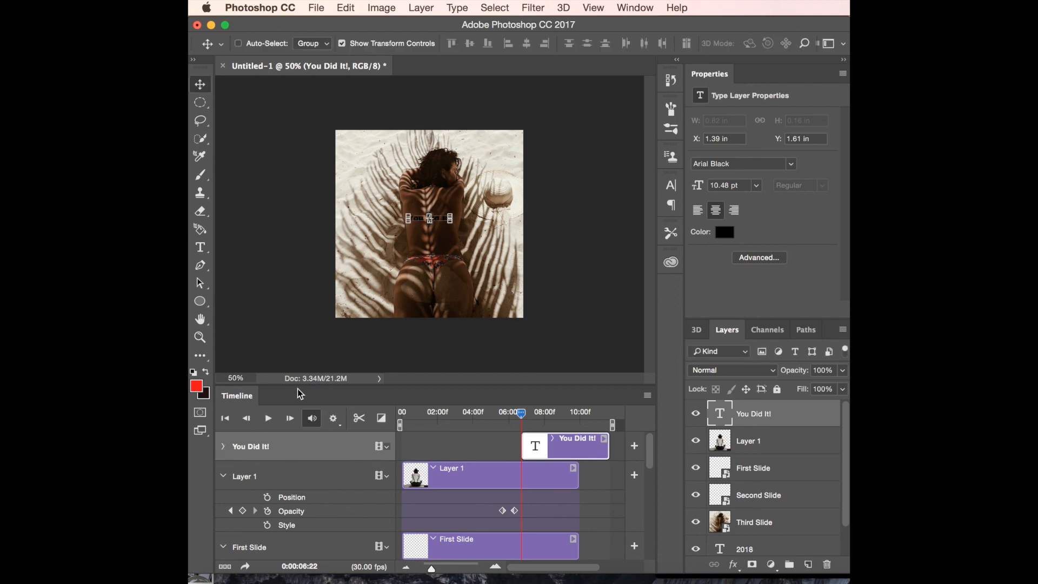
# Step: Animate the "You Did It!" text's Transform from a keyframe at 0:00:06:22 to about 434% scale, spanning the canvas width, at 0:00:07:13
pyautogui.click(222, 445)
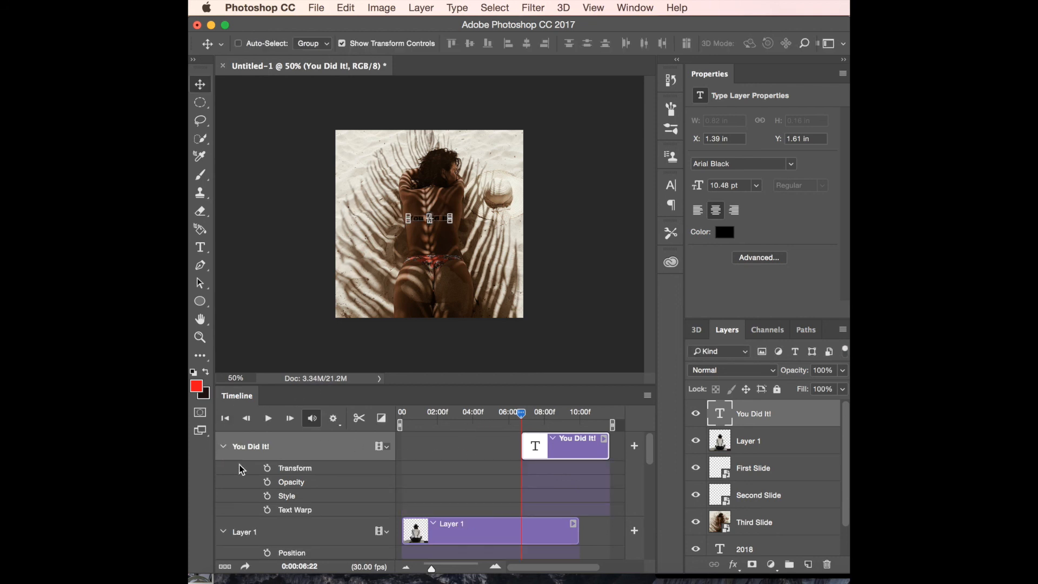
pyautogui.click(267, 468)
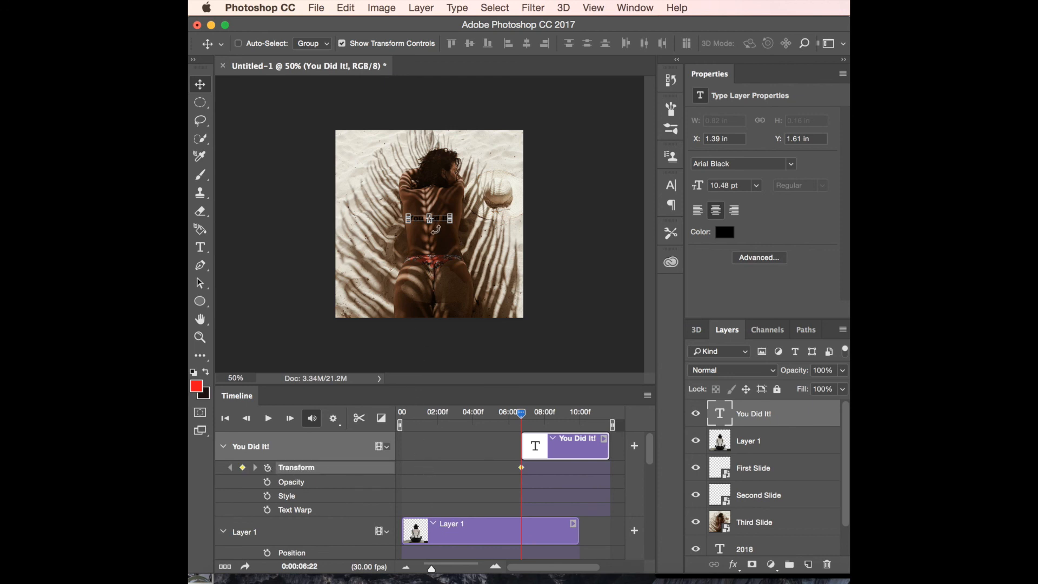
pyautogui.moveTo(521, 414); pyautogui.dragTo(534, 414)
pyautogui.moveTo(450, 217); pyautogui.dragTo(506, 203)
pyautogui.moveTo(403, 233); pyautogui.dragTo(339, 273)
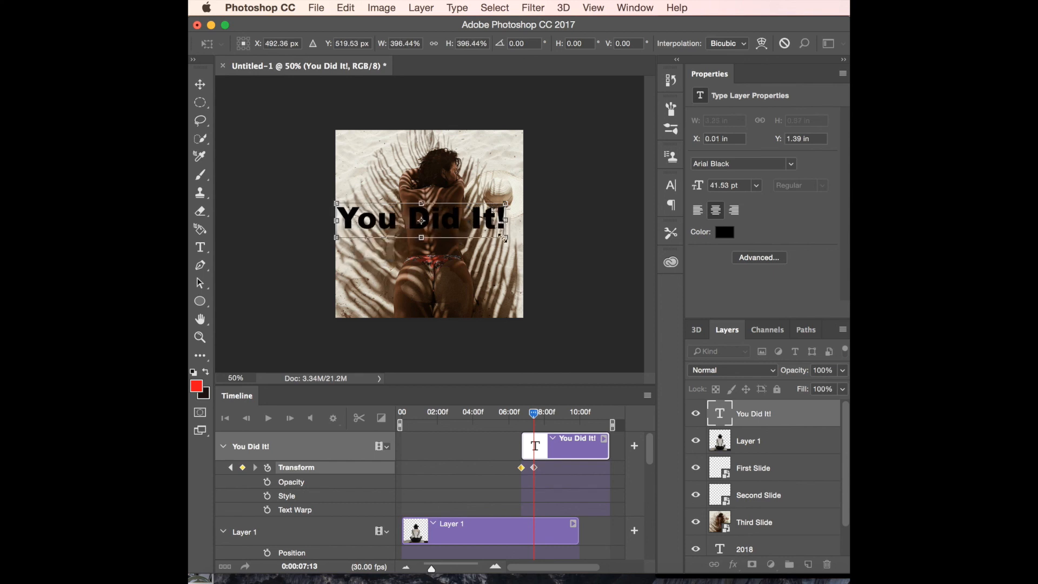
pyautogui.moveTo(507, 243); pyautogui.dragTo(518, 251)
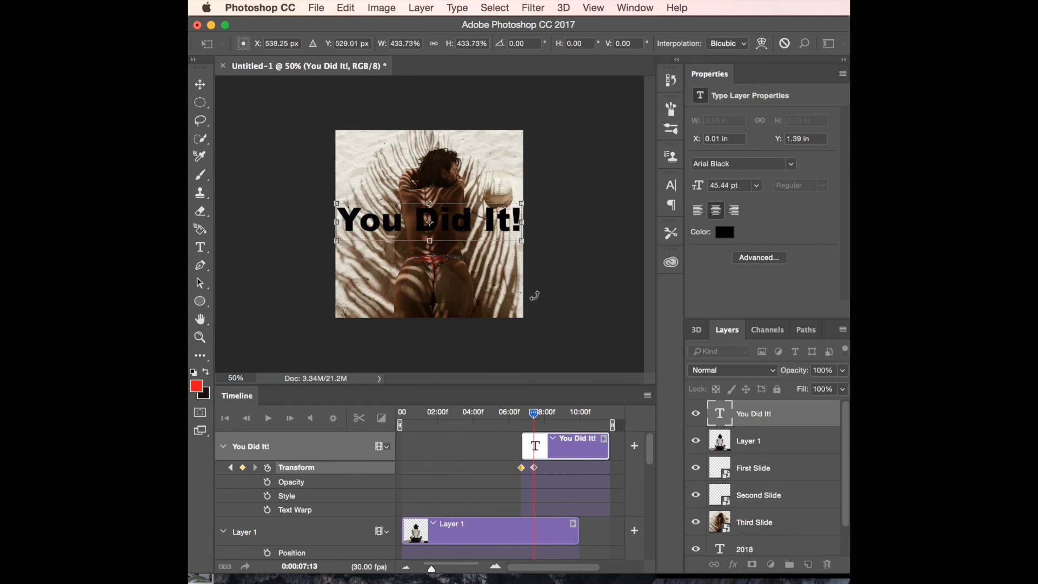
pyautogui.press('Return')
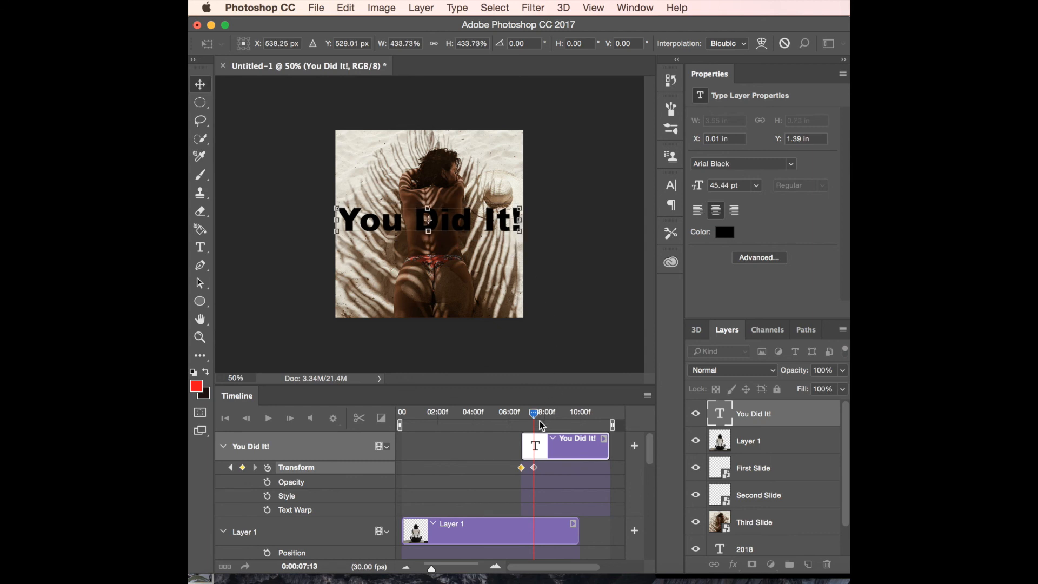
# Step: Play the animation from the beginning with the "You Did It!" layer's timeline properties collapsed
pyautogui.moveTo(533, 413); pyautogui.dragTo(379, 413)
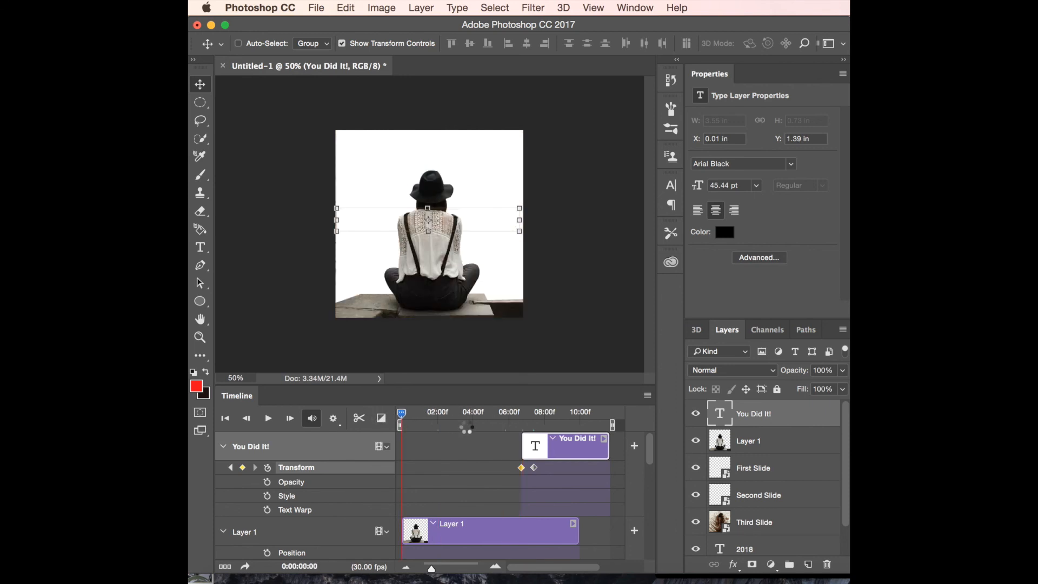
pyautogui.press('space')
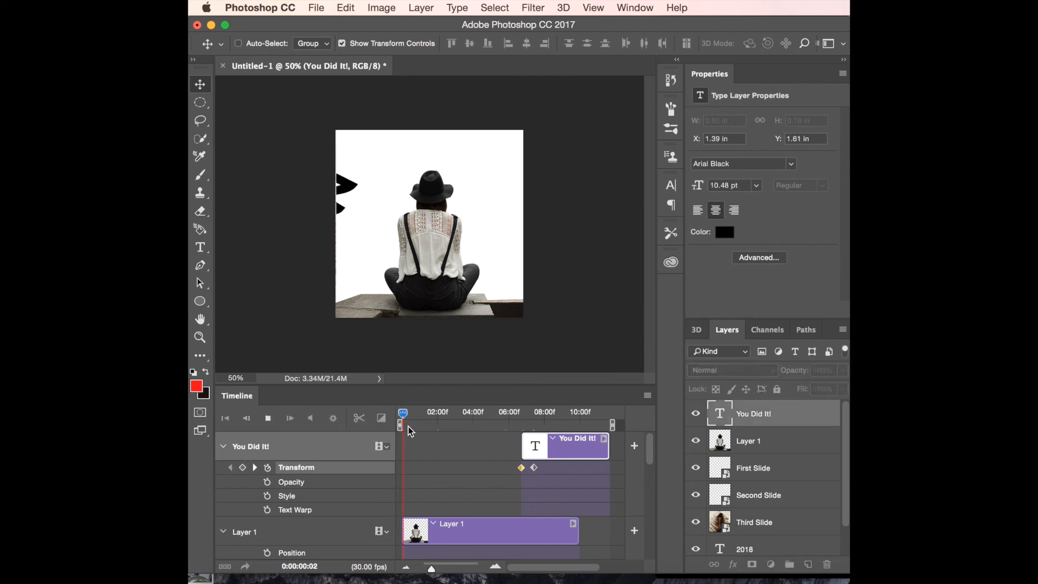
pyautogui.press('space')
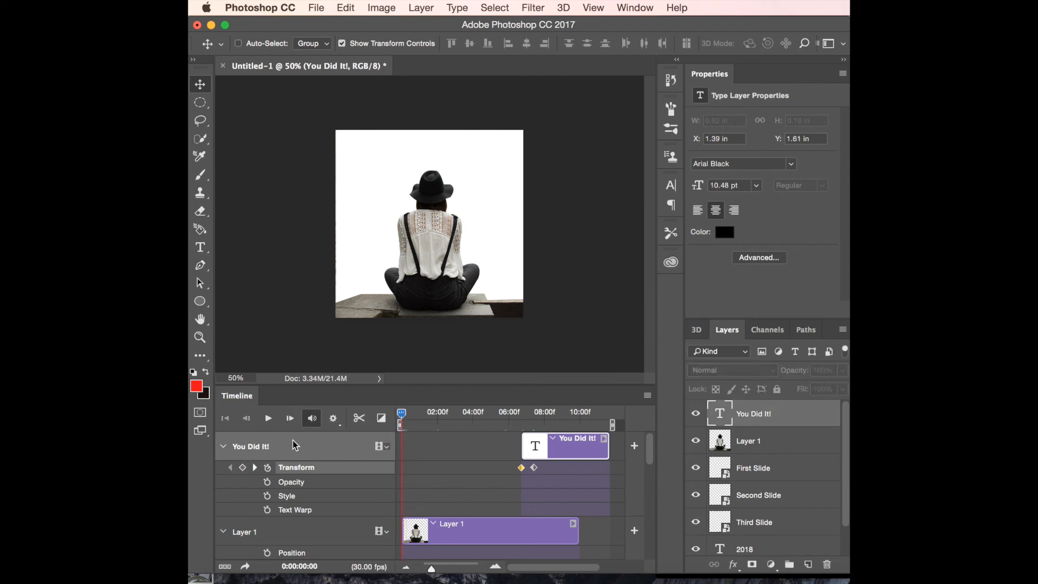
pyautogui.click(223, 446)
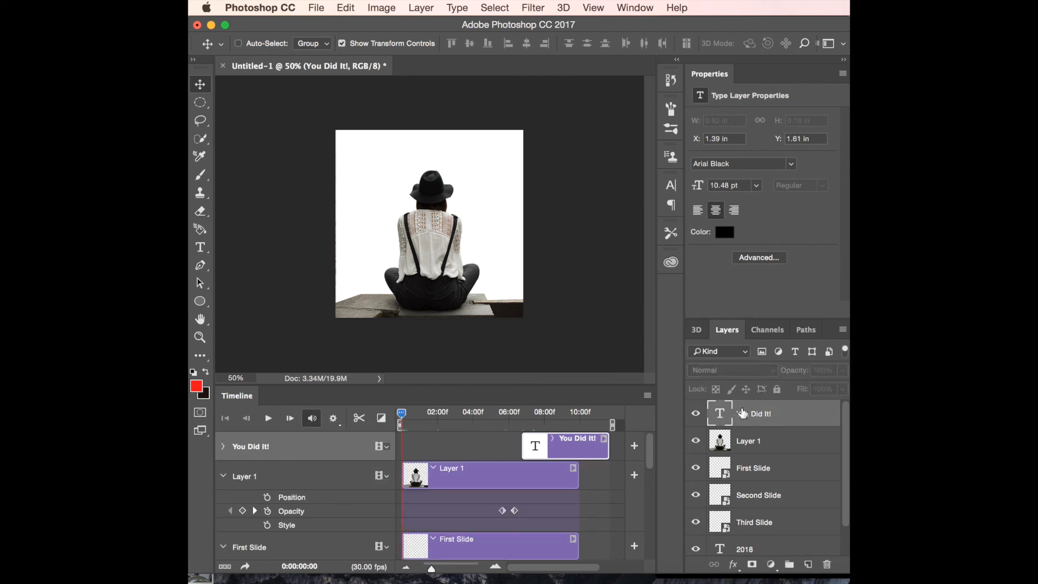
pyautogui.press('space')
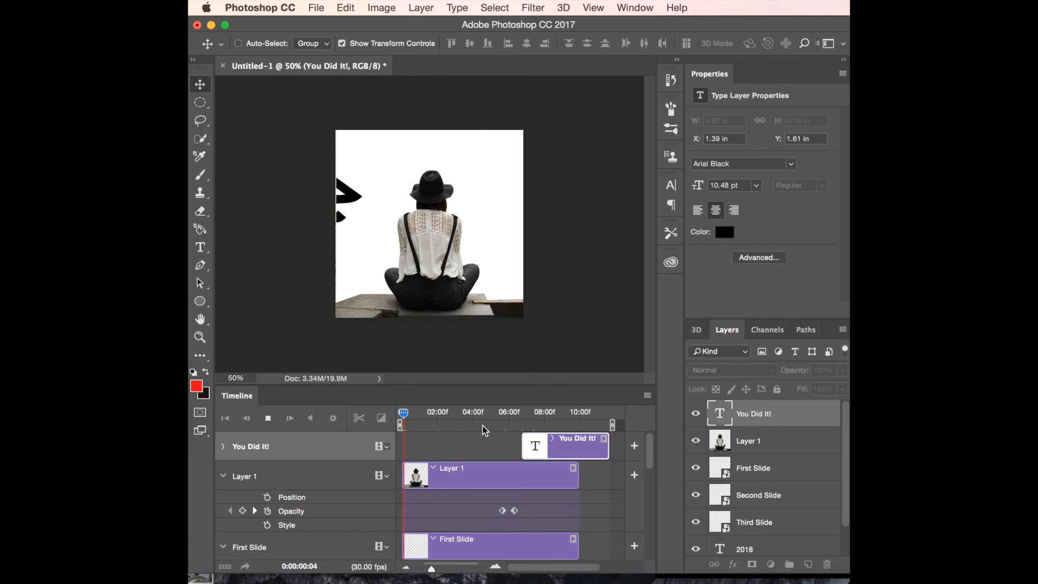